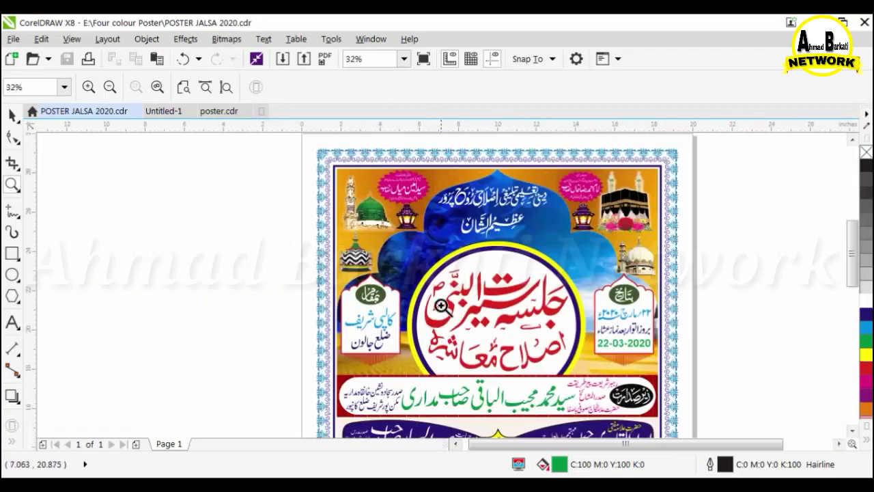
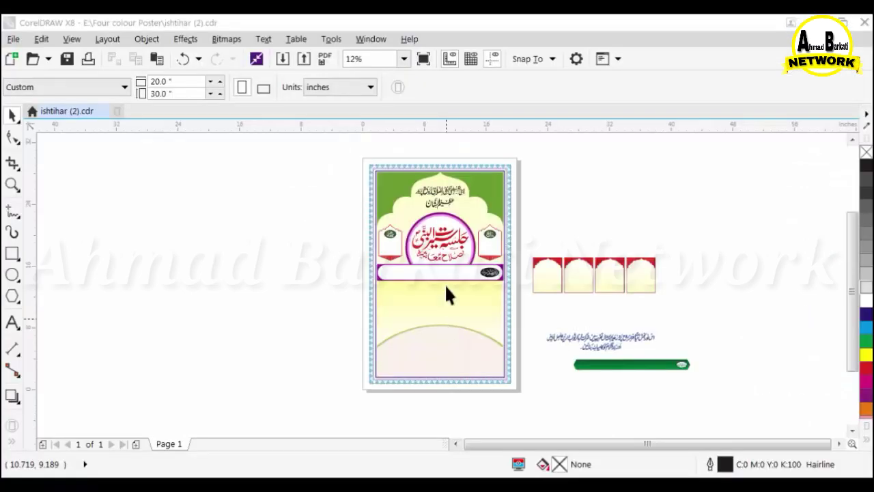
# Return to the ishtihar (2).cdr poster in CorelDRAW and select the heading group at the top.
pyautogui.click(445, 283)
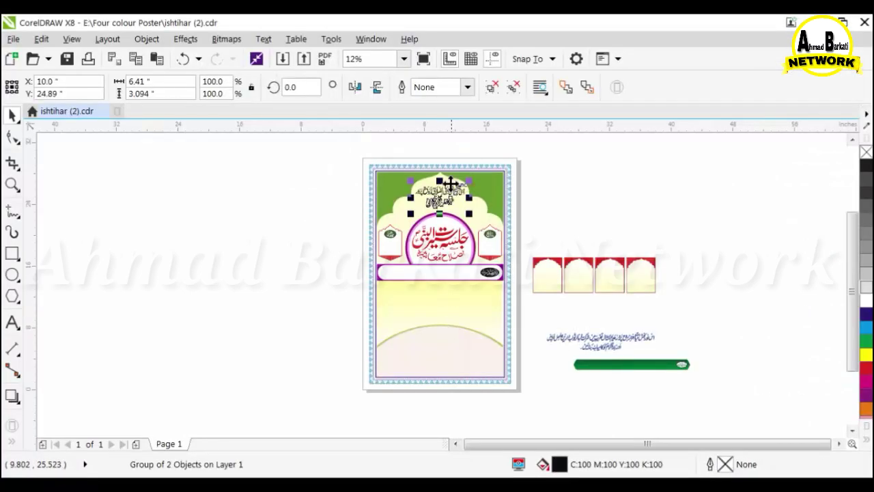
# Recolour the green background behind the dome cyan.
pyautogui.scroll(2, 444, 283)
pyautogui.scroll(-1, 254, 243)
pyautogui.click(866, 328)
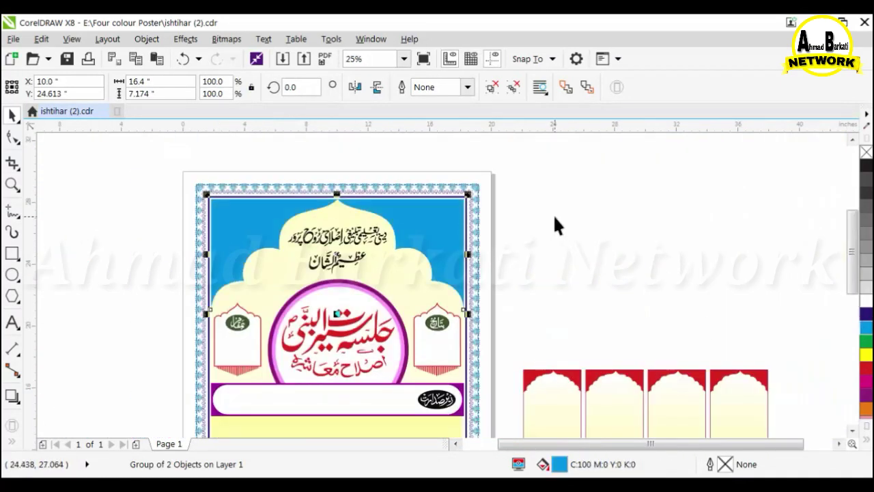
pyautogui.click(552, 213)
pyautogui.scroll(-1, 550, 215)
pyautogui.scroll(1, 469, 223)
# Move the heading text off the page to the right and group the nine poster objects.
pyautogui.click(423, 229)
pyautogui.moveTo(424, 234); pyautogui.dragTo(710, 245)
pyautogui.click(374, 286)
pyautogui.moveTo(258, 278); pyautogui.dragTo(574, 407)
pyautogui.hotkey('ctrl', 'g')
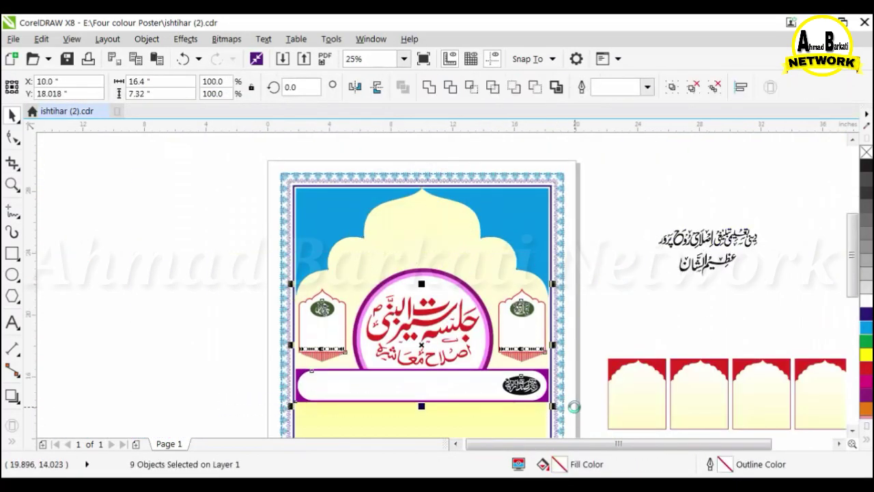
# Shift the clipped background frame upward and extract its contents with PowerClip > Extract Contents.
pyautogui.click(421, 330)
pyautogui.moveTo(421, 341); pyautogui.dragTo(424, 272)
pyautogui.scroll(-1, 423, 271)
pyautogui.doubleClick(423, 265)
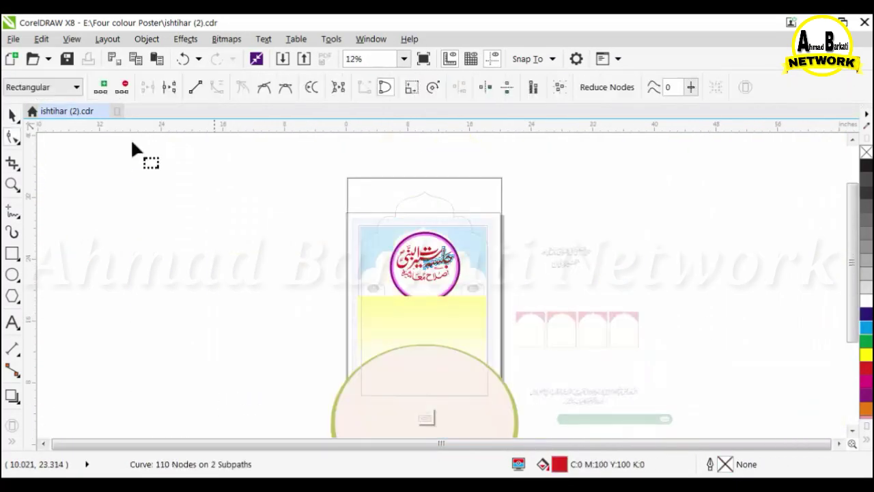
pyautogui.click(13, 116)
pyautogui.moveTo(307, 183); pyautogui.dragTo(565, 350)
pyautogui.click(157, 41)
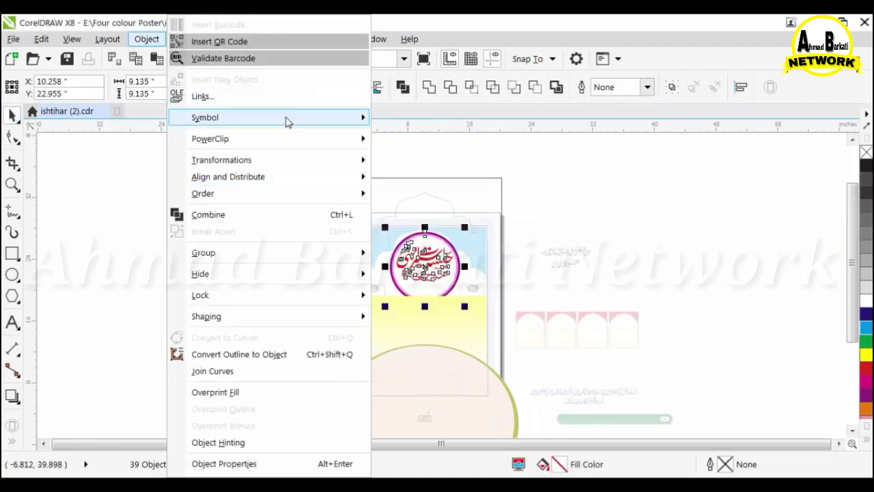
pyautogui.click(410, 142)
pyautogui.keyDown('ctrl'); pyautogui.click(639, 199); pyautogui.keyUp('ctrl')
pyautogui.click(149, 40)
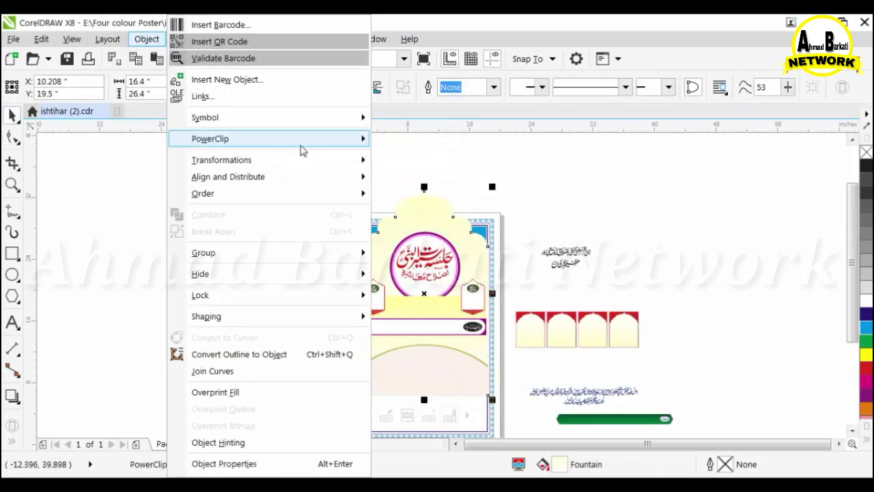
pyautogui.moveTo(302, 143)
pyautogui.click(419, 160)
# Move the extracted shapes left of the poster and the title circle far to the right.
pyautogui.moveTo(429, 267)
pyautogui.mouseDown()
pyautogui.moveTo(224, 265)
pyautogui.moveTo(329, 187)
pyautogui.moveTo(425, 268)
pyautogui.mouseUp()
pyautogui.click(225, 270)
pyautogui.scroll(-1, 385, 217)
pyautogui.click(332, 170)
pyautogui.scroll(1, 338, 175)
pyautogui.moveTo(398, 221); pyautogui.dragTo(838, 226)
pyautogui.scroll(-1, 333, 217)
# Put the four extracted background shapes back inside the poster's frame.
pyautogui.moveTo(218, 172); pyautogui.dragTo(366, 415)
pyautogui.click(172, 182)
pyautogui.moveTo(172, 181); pyautogui.dragTo(360, 415)
pyautogui.moveTo(342, 358); pyautogui.dragTo(429, 301)
# Inside the frame, move the textured ellipse, group the four background shapes and reposition them.
pyautogui.keyDown('ctrl'); pyautogui.click(400, 308); pyautogui.keyUp('ctrl')
pyautogui.scroll(1, 403, 313)
pyautogui.moveTo(358, 197); pyautogui.dragTo(406, 271)
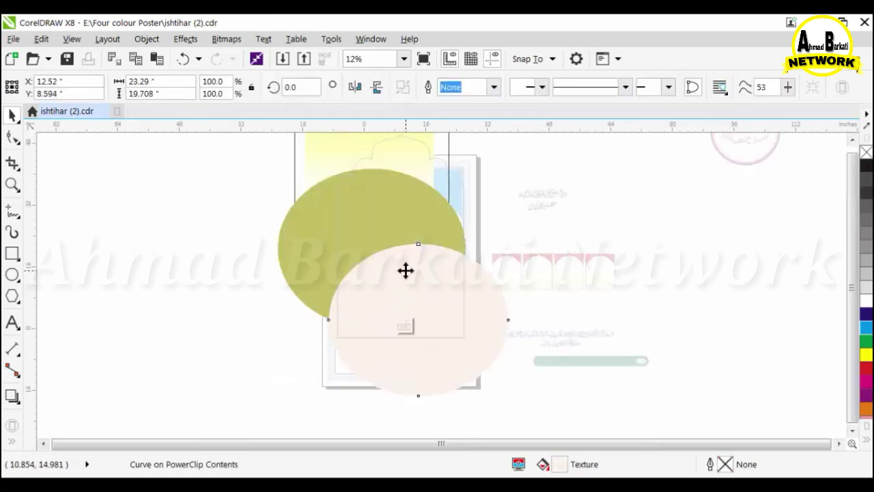
pyautogui.scroll(-1, 407, 279)
pyautogui.click(182, 58)
pyautogui.scroll(1, 368, 198)
pyautogui.moveTo(369, 199); pyautogui.dragTo(387, 253)
pyautogui.hotkey('ctrl', 'g')
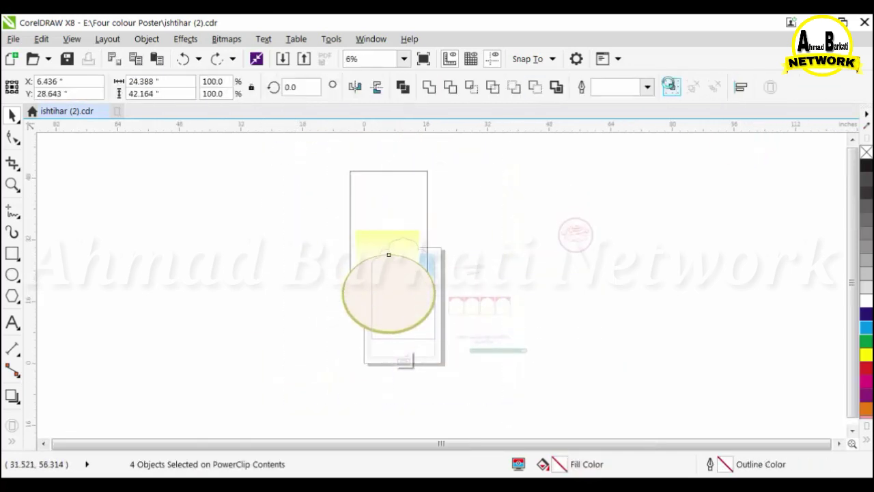
pyautogui.scroll(2, 440, 265)
pyautogui.moveTo(332, 186); pyautogui.dragTo(346, 212)
pyautogui.scroll(-1, 382, 218)
pyautogui.keyDown('ctrl'); pyautogui.click(517, 227); pyautogui.keyUp('ctrl')
# Nudge the yellow dome shape slightly up and left, then deselect.
pyautogui.scroll(8, 346, 216)
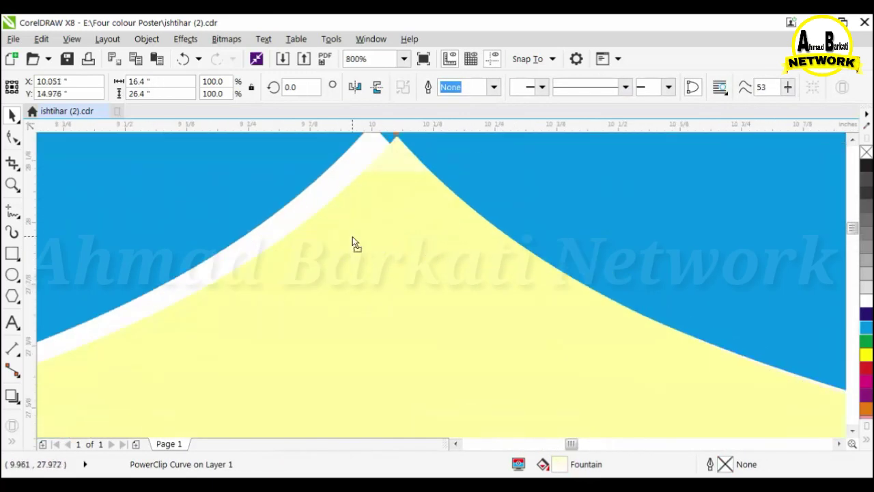
pyautogui.scroll(1, 392, 146)
pyautogui.moveTo(393, 244); pyautogui.dragTo(367, 237)
pyautogui.scroll(-1, 403, 257)
pyautogui.scroll(1, 403, 256)
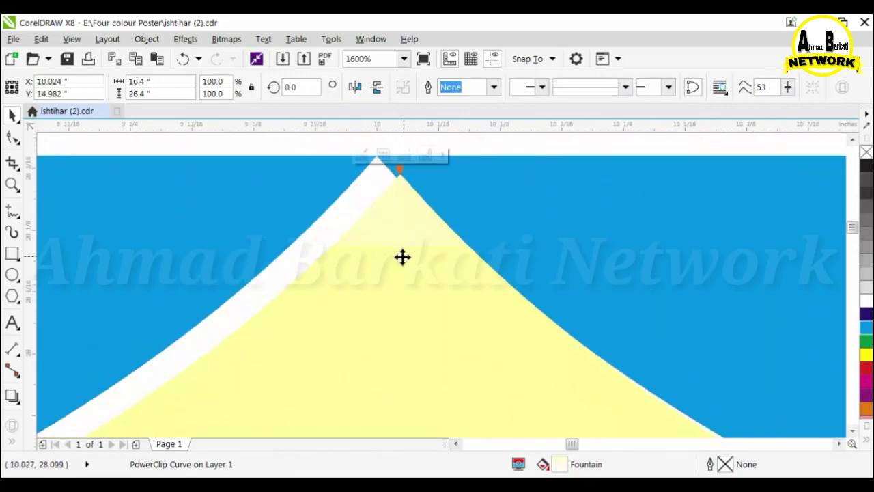
pyautogui.scroll(-10, 383, 246)
pyautogui.click(642, 213)
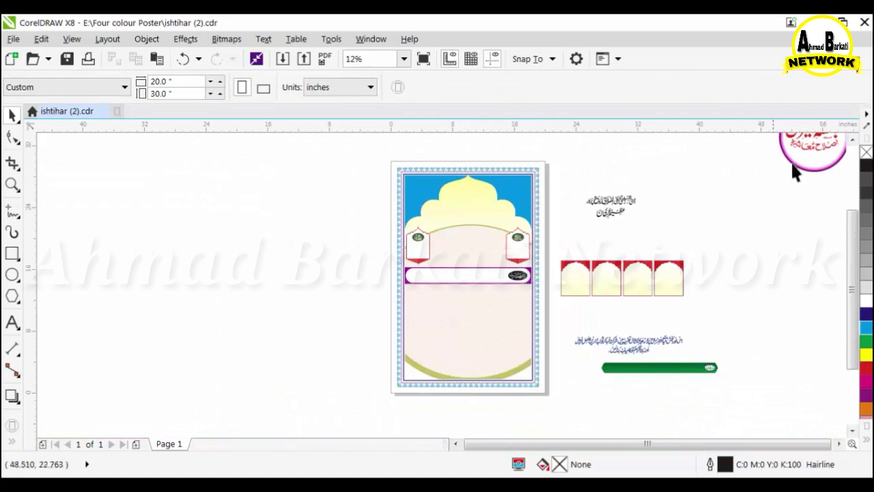
# Move the title circle from beside the page onto the poster, lowering it about 4.4 inches.
pyautogui.click(800, 160)
pyautogui.scroll(-1, 676, 261)
pyautogui.moveTo(785, 230); pyautogui.dragTo(710, 164)
pyautogui.moveTo(750, 195); pyautogui.dragTo(550, 232)
pyautogui.scroll(3, 579, 232)
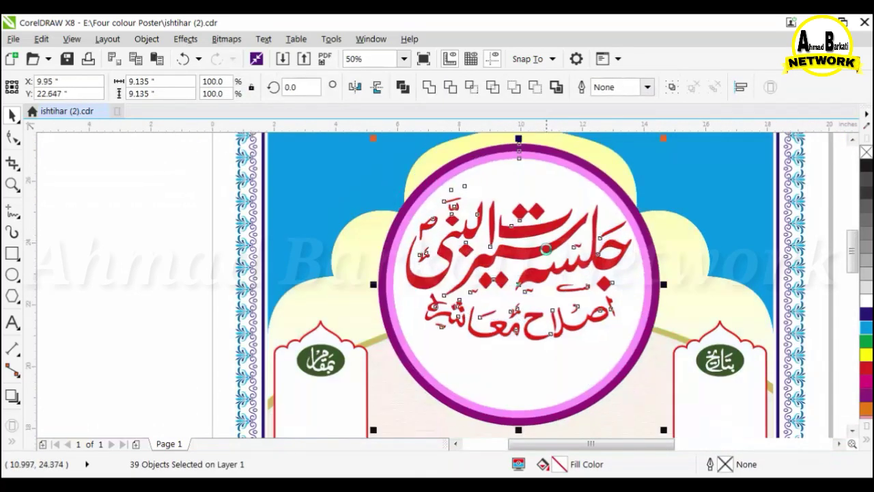
pyautogui.moveTo(477, 205); pyautogui.dragTo(501, 284)
pyautogui.scroll(-3, 500, 283)
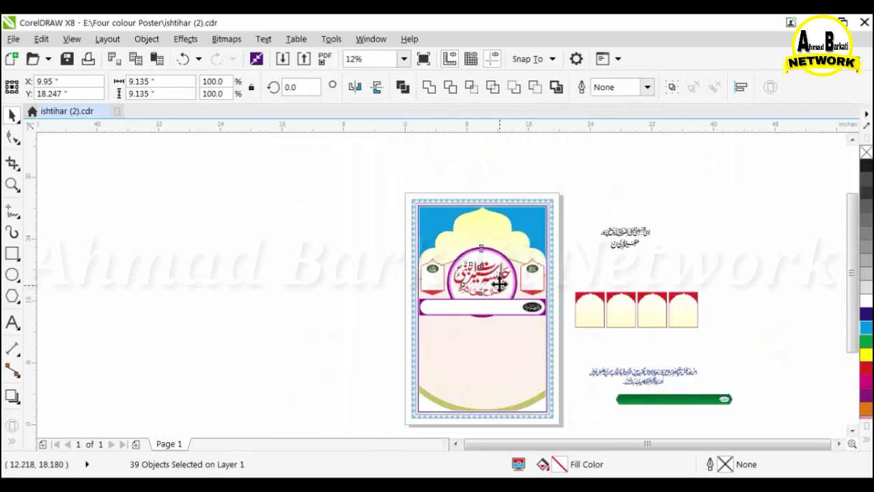
pyautogui.scroll(2, 450, 311)
pyautogui.click(680, 334)
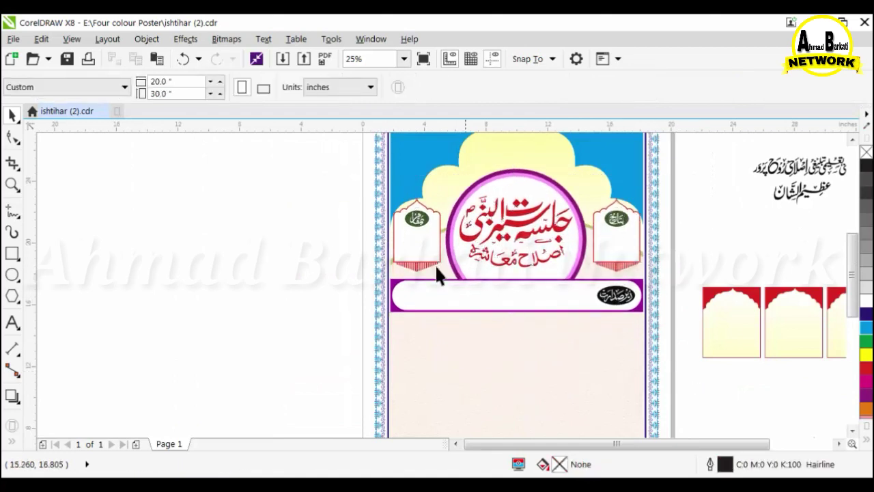
# Nudge the title circle down to sit just above the speaker banner.
pyautogui.moveTo(643, 330); pyautogui.dragTo(522, 258)
pyautogui.click(518, 256)
pyautogui.scroll(-1, 463, 347)
pyautogui.moveTo(454, 189); pyautogui.dragTo(525, 373)
pyautogui.press('Down')
pyautogui.press('Down')
pyautogui.press('Down')
pyautogui.press('Down')
pyautogui.scroll(1, 522, 367)
pyautogui.press('Up')
pyautogui.press('Up')
pyautogui.press('Up')
pyautogui.press('Up')
pyautogui.scroll(2, 504, 360)
pyautogui.scroll(-1, 503, 358)
# Fix the title circle's selection and shorten it slightly.
pyautogui.keyDown('shift'); pyautogui.click(457, 260); pyautogui.keyUp('shift')
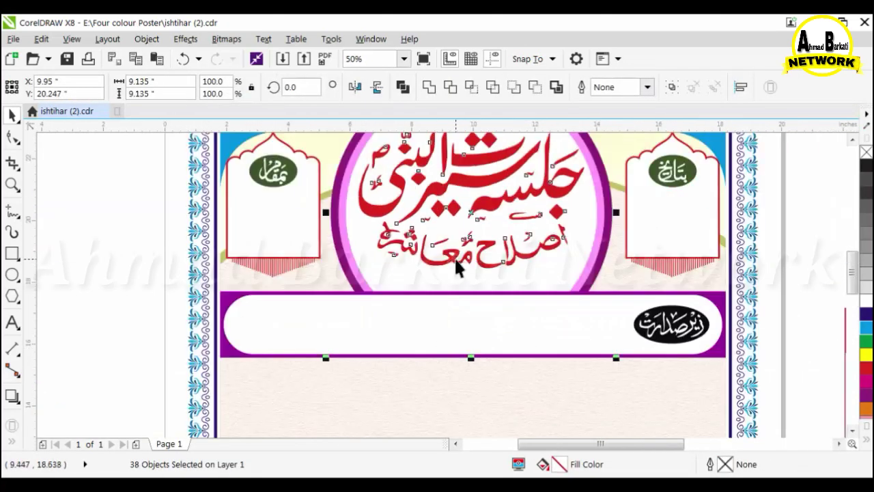
pyautogui.scroll(-1, 477, 316)
pyautogui.scroll(1, 478, 333)
pyautogui.keyDown('shift'); pyautogui.click(478, 326); pyautogui.keyUp('shift')
pyautogui.scroll(-1, 441, 374)
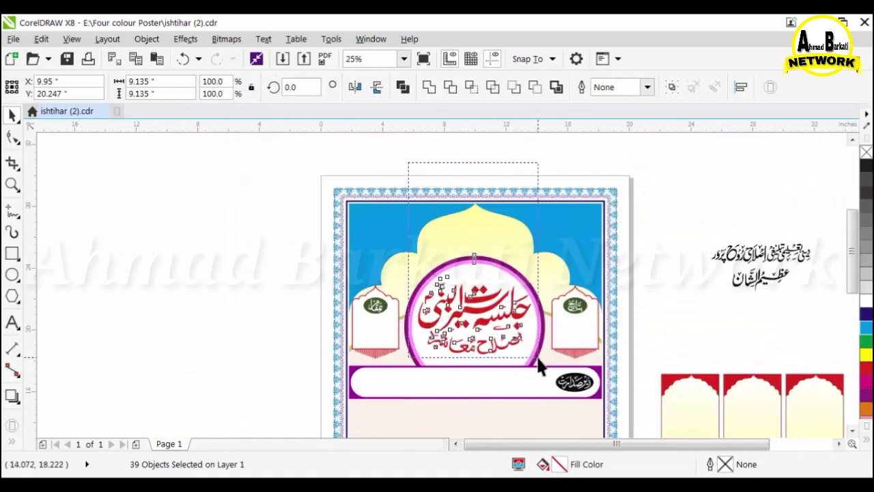
pyautogui.moveTo(467, 392); pyautogui.dragTo(468, 389)
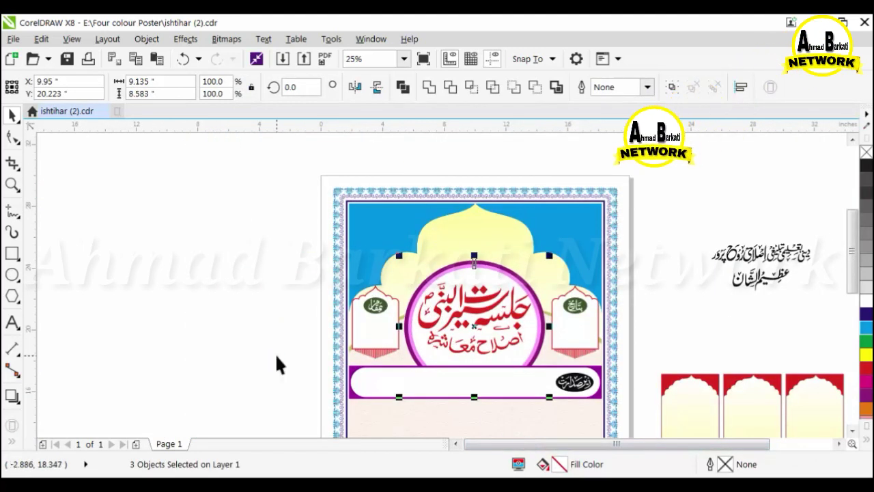
pyautogui.scroll(-1, 308, 297)
pyautogui.scroll(1, 594, 268)
# Place the Urdu heading at the top of the dome and scale it to 86.7%.
pyautogui.click(599, 270)
pyautogui.moveTo(600, 270); pyautogui.dragTo(399, 218)
pyautogui.scroll(1, 404, 207)
pyautogui.press('Right')
pyautogui.press('Right')
pyautogui.moveTo(405, 305)
pyautogui.mouseDown()
pyautogui.moveTo(417, 322)
pyautogui.moveTo(407, 309)
pyautogui.mouseUp()
pyautogui.press('Left')
pyautogui.press('Left')
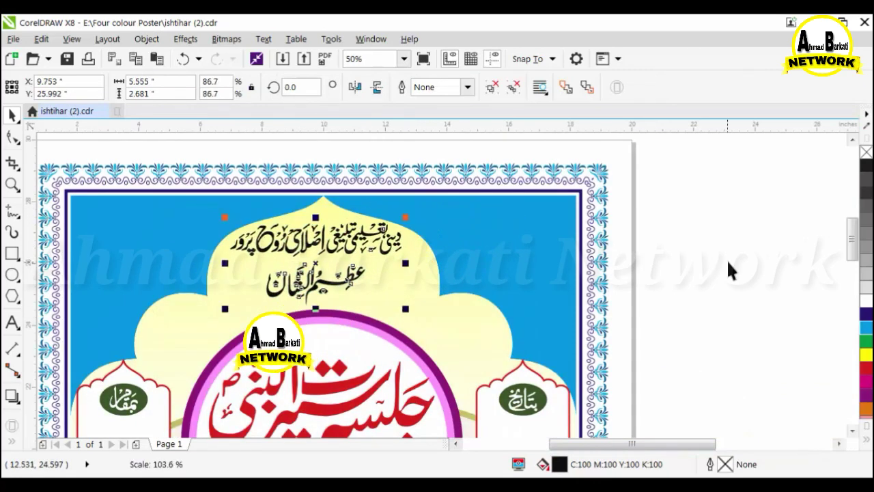
pyautogui.click(727, 269)
pyautogui.scroll(-1, 726, 270)
# Import isalmic_wallpapers from D:\Designe & Background\Mehfil background and enlarge it beside the poster.
pyautogui.click(232, 362)
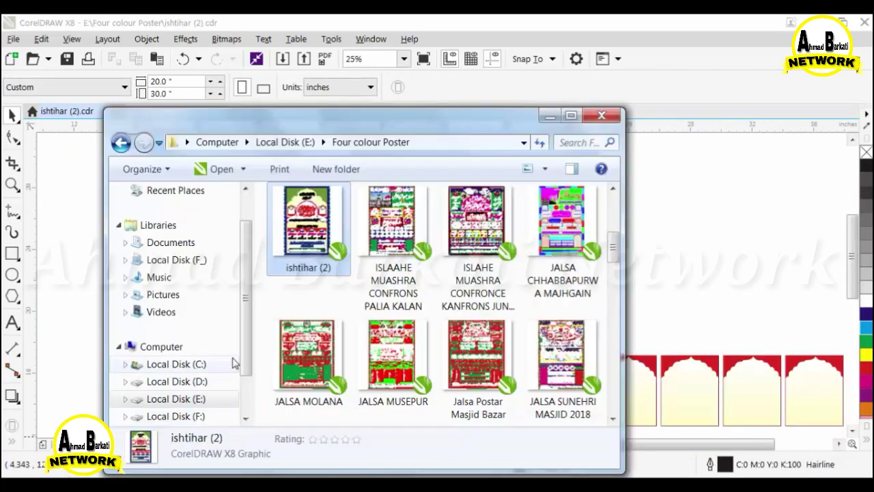
pyautogui.click(177, 381)
pyautogui.doubleClick(304, 219)
pyautogui.doubleClick(477, 218)
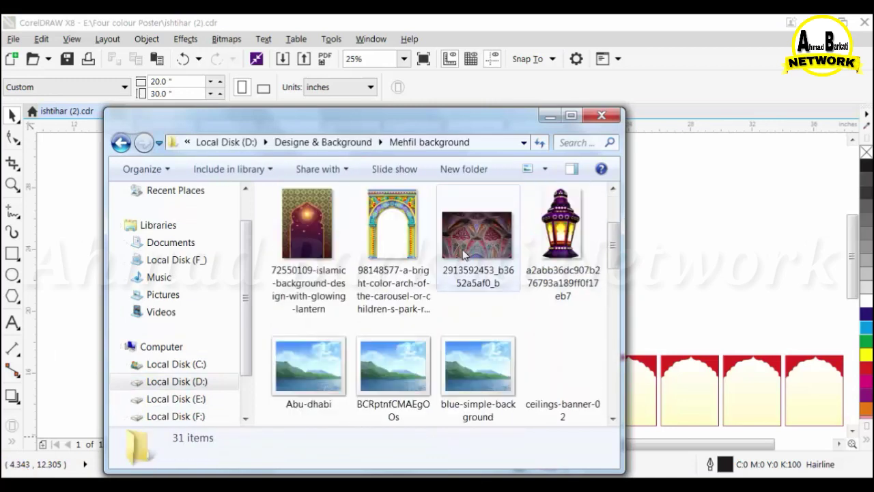
pyautogui.scroll(-5, 464, 254)
pyautogui.click(392, 219)
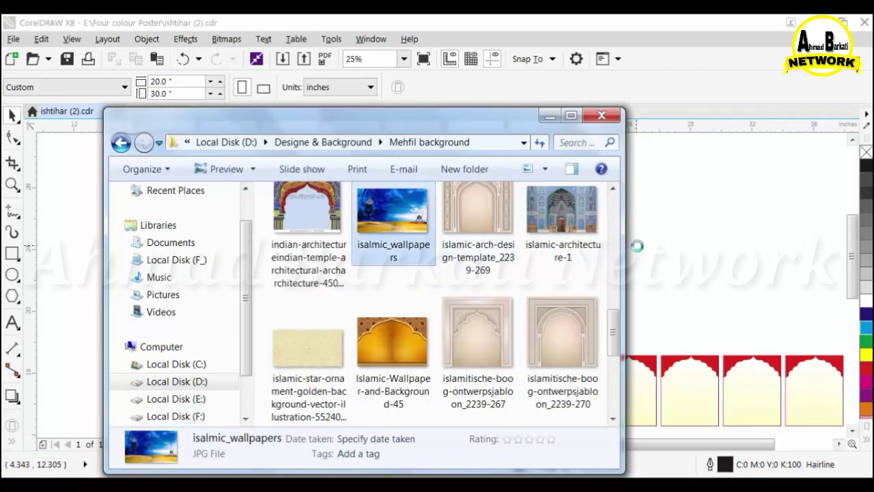
pyautogui.moveTo(647, 249); pyautogui.dragTo(331, 208)
pyautogui.moveTo(362, 232); pyautogui.dragTo(566, 359)
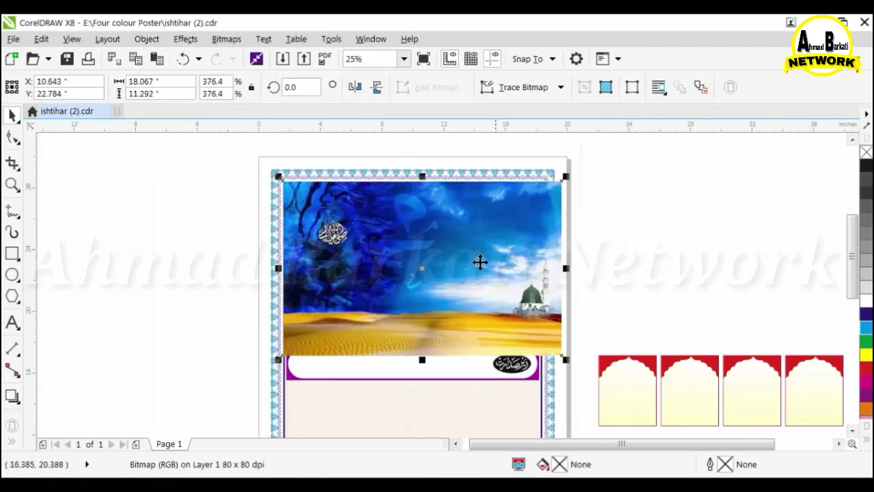
pyautogui.moveTo(480, 262); pyautogui.dragTo(729, 301)
# Place the wallpaper inside the poster's frame with PowerClip, positioned over the top dome.
pyautogui.click(144, 39)
pyautogui.moveTo(303, 141)
pyautogui.click(423, 140)
pyautogui.click(470, 258)
pyautogui.keyDown('ctrl'); pyautogui.click(470, 258); pyautogui.keyUp('ctrl')
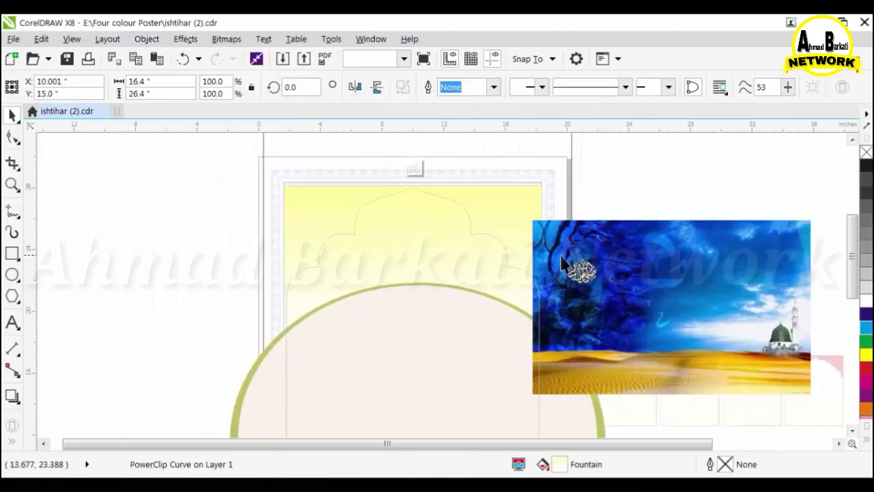
pyautogui.moveTo(594, 267); pyautogui.dragTo(343, 220)
pyautogui.keyDown('ctrl'); pyautogui.click(592, 283); pyautogui.keyUp('ctrl')
# Recolour the two blue background shapes green.
pyautogui.scroll(1, 481, 204)
pyautogui.keyDown('ctrl'); pyautogui.click(511, 198); pyautogui.keyUp('ctrl')
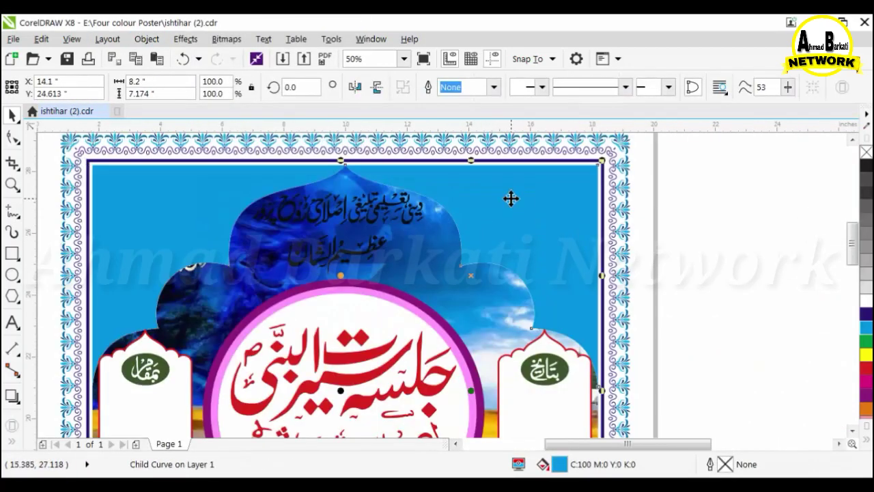
pyautogui.click(865, 341)
pyautogui.click(742, 311)
pyautogui.keyDown('ctrl'); pyautogui.click(187, 189); pyautogui.keyUp('ctrl')
pyautogui.click(866, 341)
pyautogui.click(659, 247)
pyautogui.scroll(-1, 654, 246)
# Make the heading text white.
pyautogui.click(526, 227)
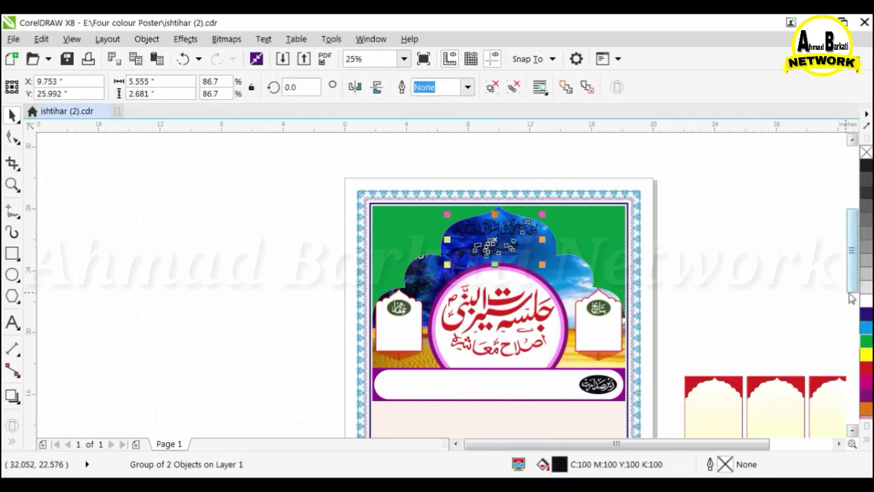
pyautogui.click(866, 299)
pyautogui.press('Escape')
pyautogui.scroll(-1, 517, 249)
# Enlarge the wallpaper inside the frame, then pick the golden wallpaper image in Mehfil background.
pyautogui.keyDown('ctrl'); pyautogui.click(449, 225); pyautogui.keyUp('ctrl')
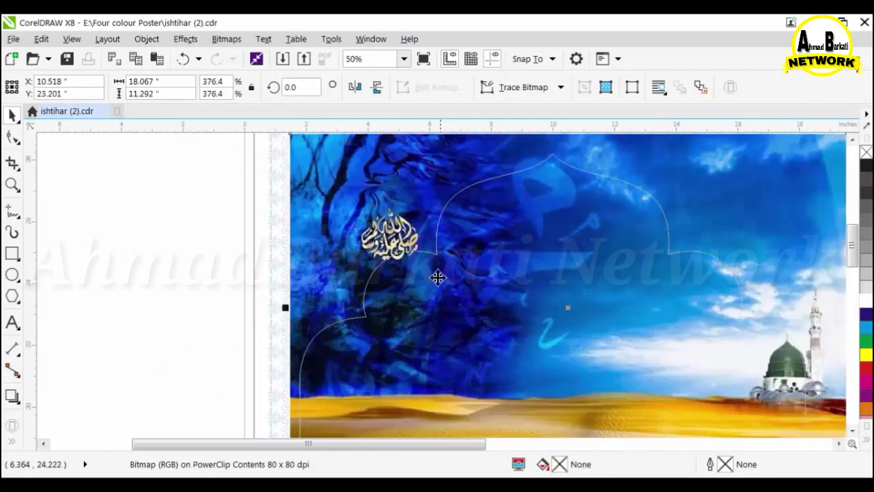
pyautogui.moveTo(351, 200); pyautogui.dragTo(326, 186)
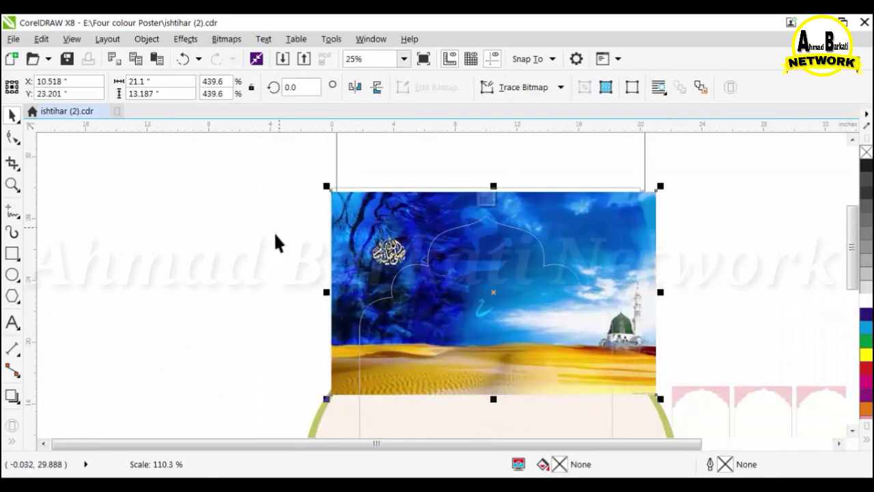
pyautogui.keyDown('ctrl'); pyautogui.click(273, 231); pyautogui.keyUp('ctrl')
pyautogui.click(656, 271)
pyautogui.scroll(-1, 503, 241)
pyautogui.scroll(1, 490, 259)
pyautogui.click(276, 408)
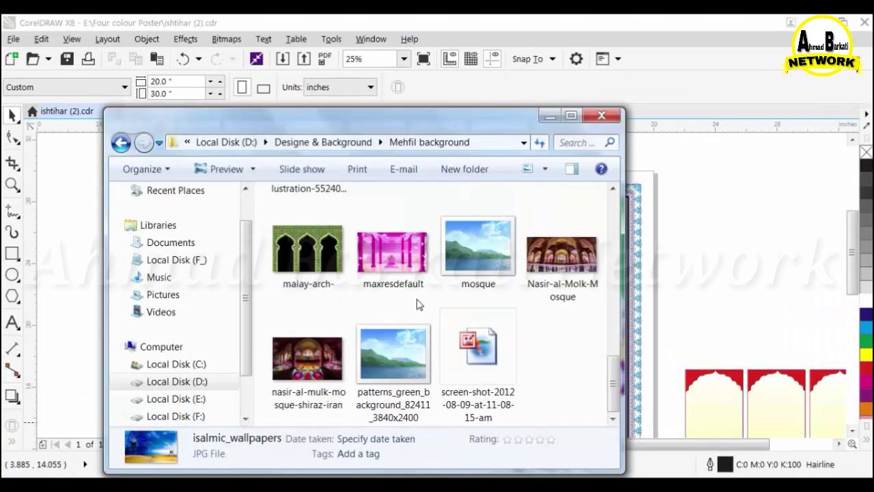
# Bring the golden wallpaper image onto the canvas, enlarge it and set it left of the page.
pyautogui.scroll(1, 417, 302)
pyautogui.moveTo(393, 235); pyautogui.dragTo(745, 285)
pyautogui.moveTo(738, 291); pyautogui.dragTo(359, 196)
pyautogui.moveTo(433, 228); pyautogui.dragTo(629, 365)
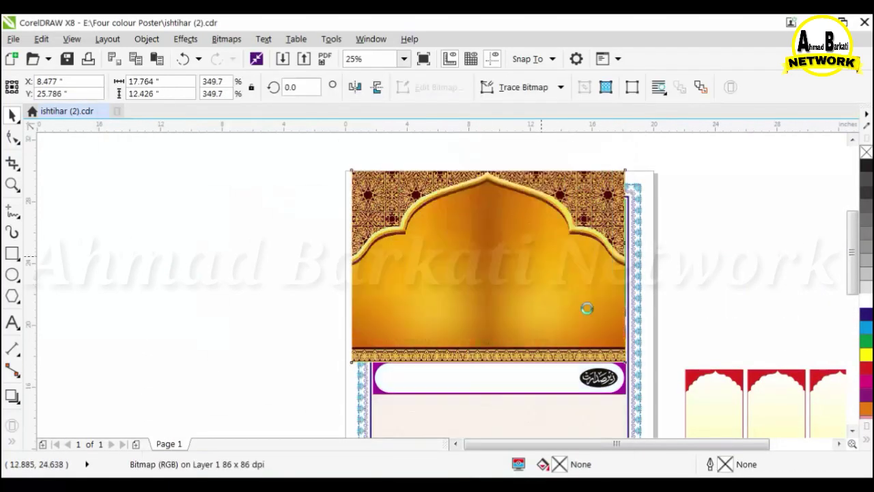
pyautogui.moveTo(585, 308); pyautogui.dragTo(573, 277)
pyautogui.moveTo(617, 335); pyautogui.dragTo(657, 363)
pyautogui.moveTo(602, 298); pyautogui.dragTo(250, 319)
# Try PowerClipping the golden image into the poster frame, then undo the placement.
pyautogui.click(147, 39)
pyautogui.click(410, 139)
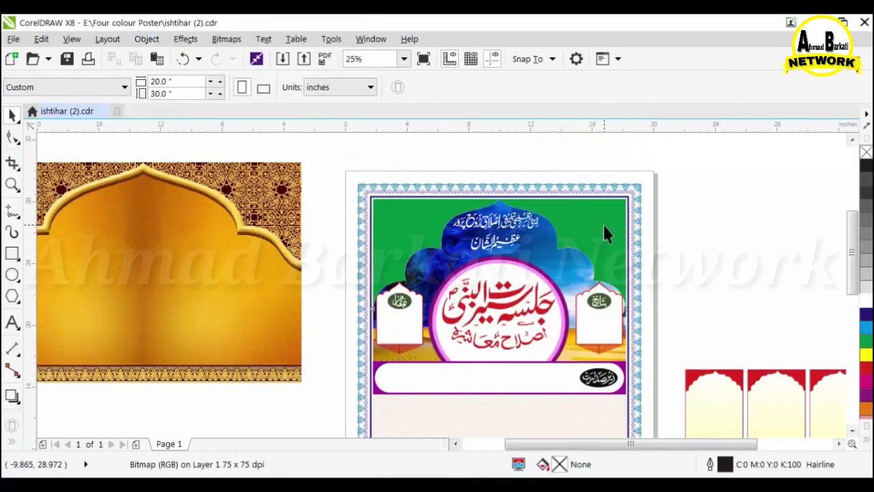
pyautogui.click(603, 224)
pyautogui.moveTo(578, 221); pyautogui.dragTo(581, 296)
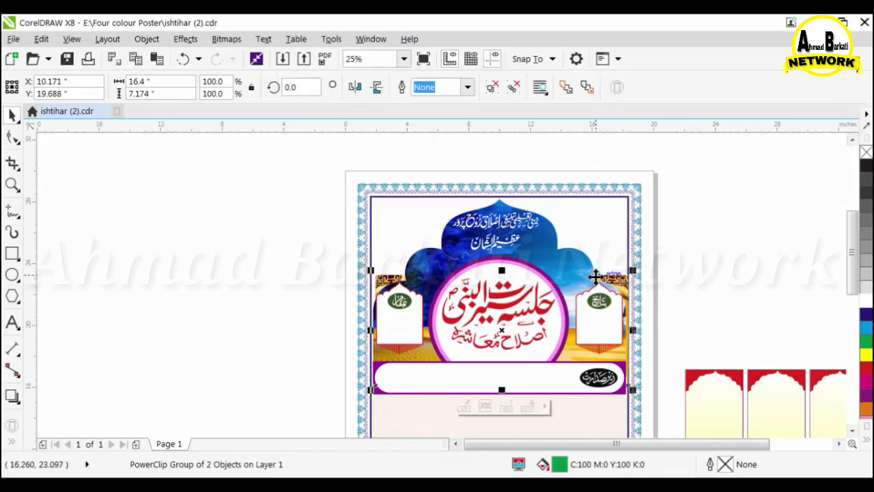
pyautogui.hotkey('ctrl', 'z')
pyautogui.keyDown('ctrl'); pyautogui.click(600, 236); pyautogui.keyUp('ctrl')
pyautogui.moveTo(604, 259); pyautogui.dragTo(669, 212)
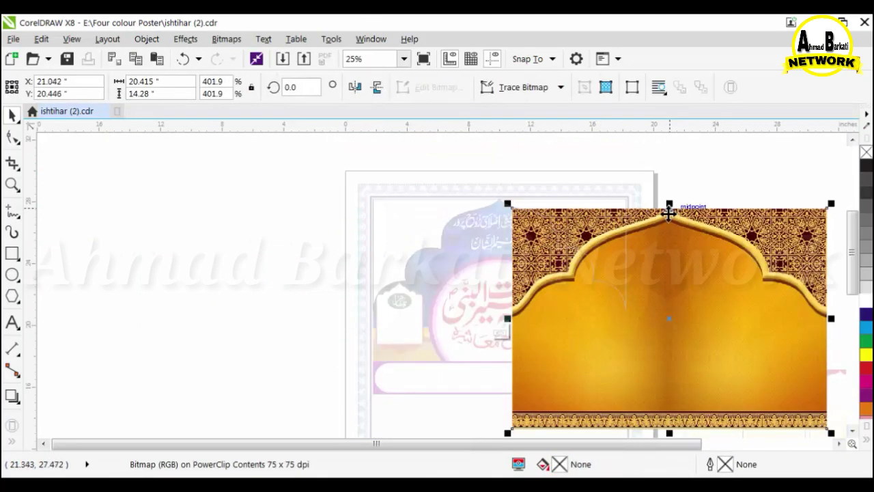
pyautogui.hotkey('ctrl', 'z')
pyautogui.hotkey('ctrl', 'z')
pyautogui.hotkey('ctrl', 'z')
pyautogui.hotkey('ctrl', 'z')
pyautogui.hotkey('ctrl', 'z')
pyautogui.hotkey('ctrl', 'z')
pyautogui.moveTo(575, 223); pyautogui.dragTo(610, 203)
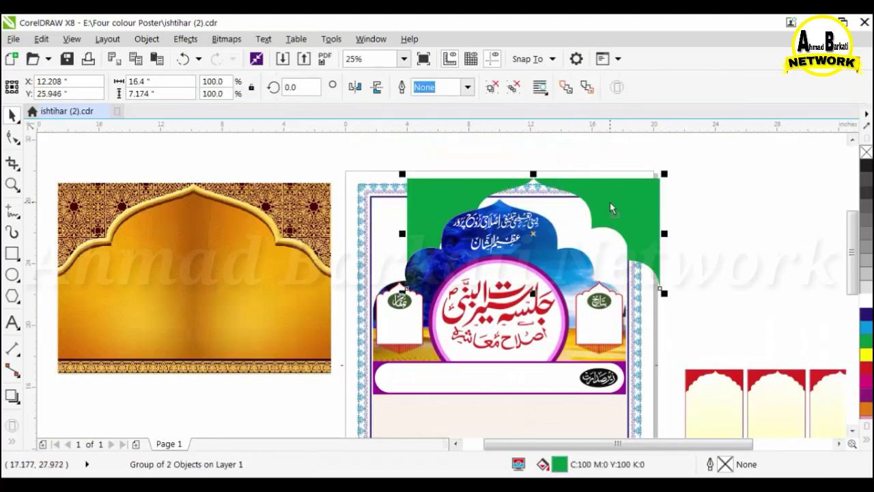
pyautogui.hotkey('ctrl', 'z')
# Retry Place Inside Frame, dismiss the invalid-object warning and undo stray moves of the green curves.
pyautogui.click(146, 39)
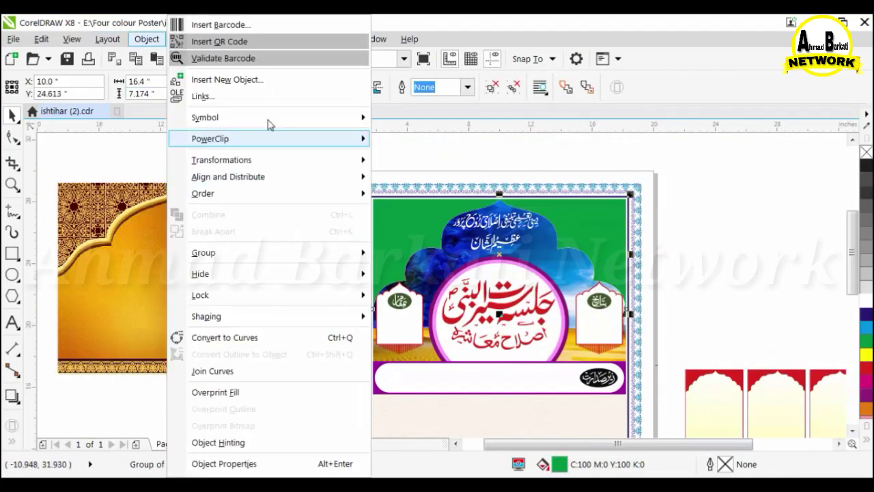
pyautogui.moveTo(273, 138)
pyautogui.click(482, 140)
pyautogui.click(462, 289)
pyautogui.click(439, 292)
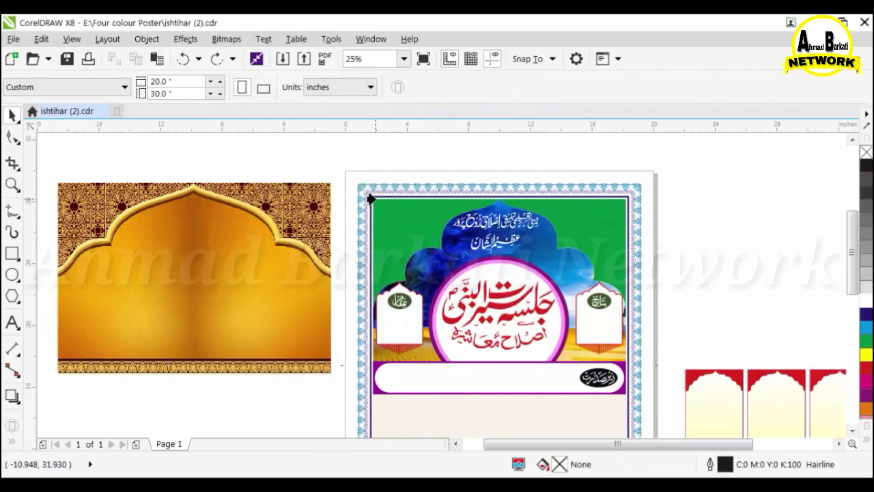
pyautogui.scroll(1, 353, 181)
pyautogui.click(306, 245)
pyautogui.moveTo(439, 266); pyautogui.dragTo(382, 241)
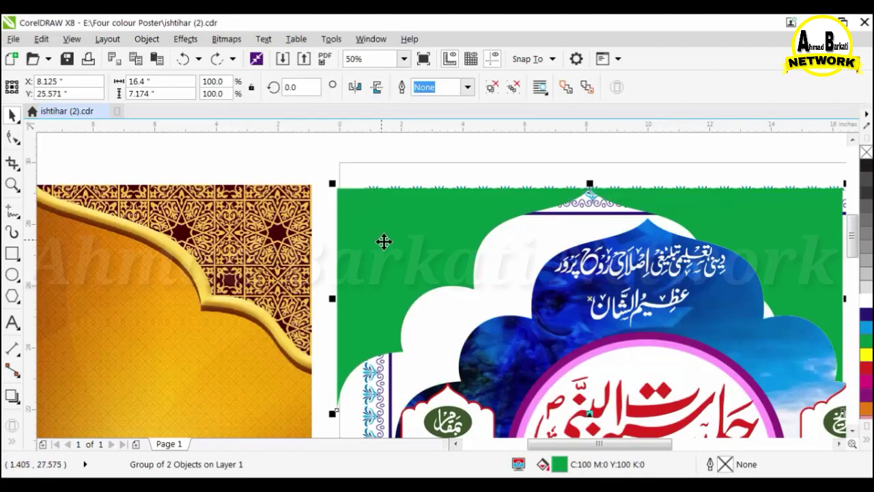
pyautogui.hotkey('ctrl', 'z')
pyautogui.moveTo(447, 267); pyautogui.dragTo(416, 213)
pyautogui.hotkey('ctrl', 'z')
# PowerClip the golden image into the left green curve, then undo it.
pyautogui.click(205, 222)
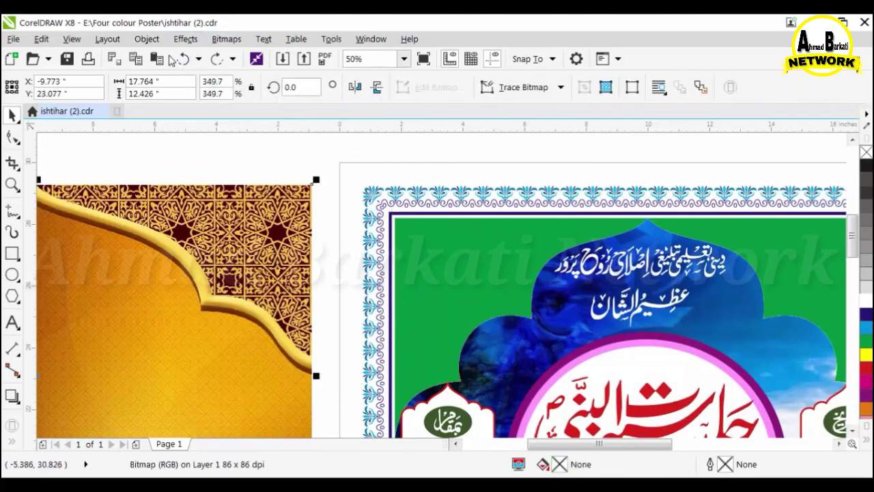
pyautogui.click(146, 39)
pyautogui.moveTo(208, 139)
pyautogui.click(471, 141)
pyautogui.click(478, 267)
pyautogui.scroll(-1, 331, 212)
pyautogui.scroll(1, 581, 232)
pyautogui.scroll(-1, 621, 237)
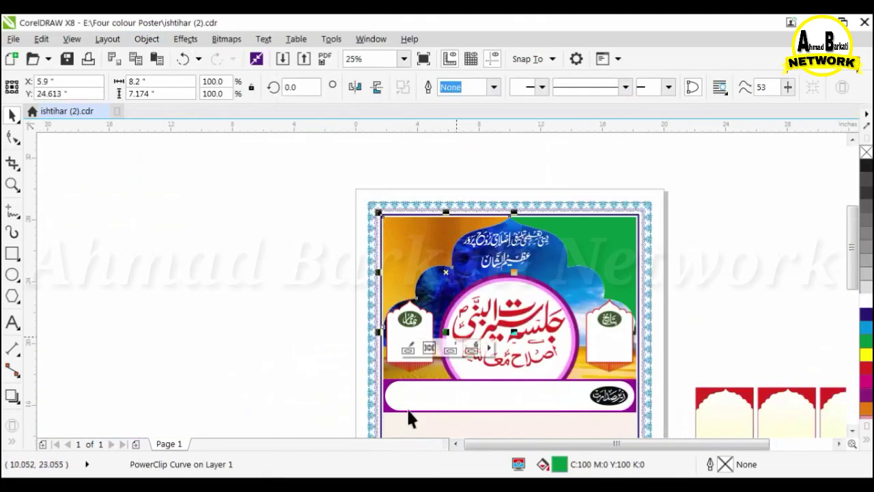
pyautogui.hotkey('ctrl', 'z')
# Place golden images inside both the left and right green curves via Place Inside Frame.
pyautogui.click(146, 39)
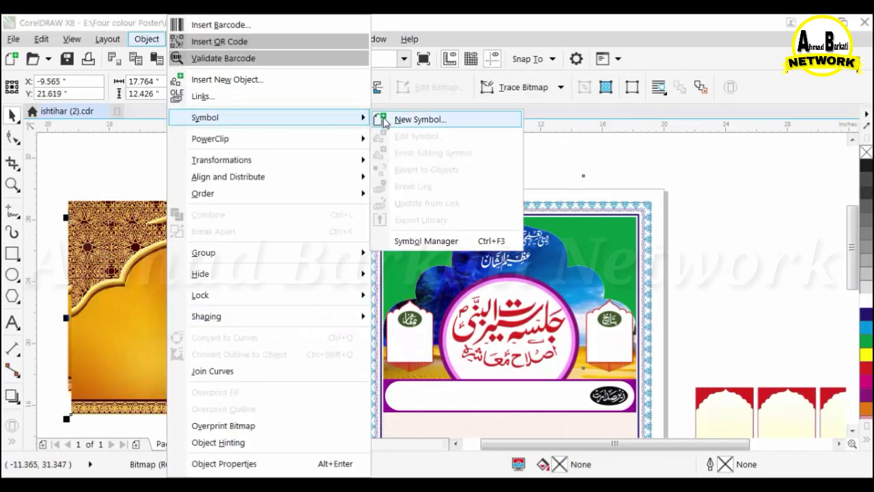
pyautogui.moveTo(273, 139)
pyautogui.click(431, 140)
pyautogui.click(418, 235)
pyautogui.click(321, 277)
pyautogui.click(152, 39)
pyautogui.click(432, 141)
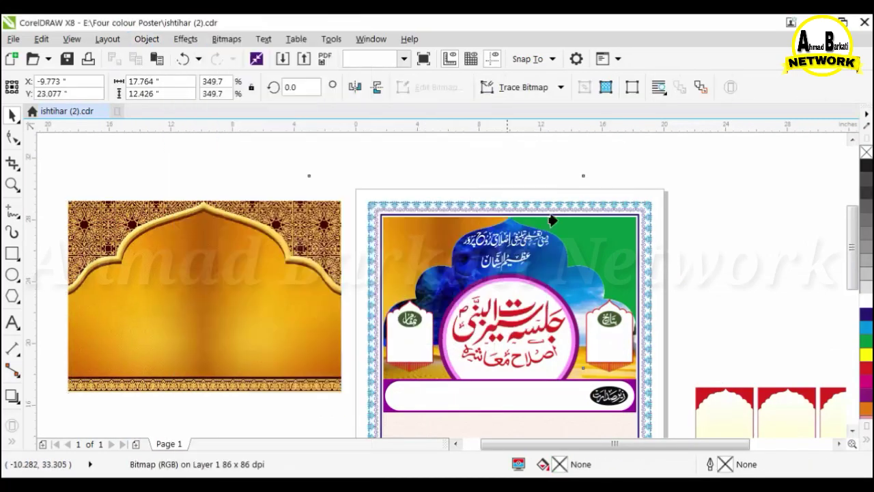
pyautogui.click(555, 222)
pyautogui.press('Escape')
# Open the Import dialog, browse to Local Disk (E:), then close the file browser.
pyautogui.scroll(-1, 506, 227)
pyautogui.scroll(1, 559, 268)
pyautogui.scroll(-1, 335, 400)
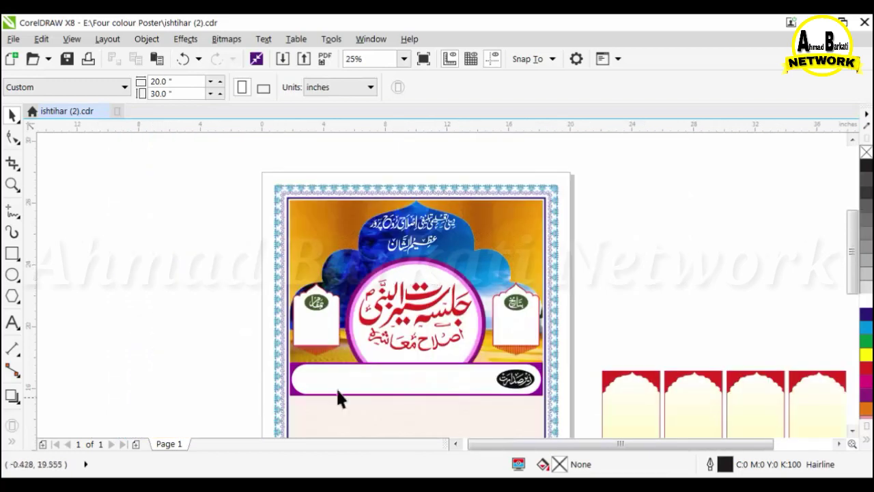
pyautogui.hotkey('ctrl', 'i')
pyautogui.scroll(-1, 191, 395)
pyautogui.click(205, 382)
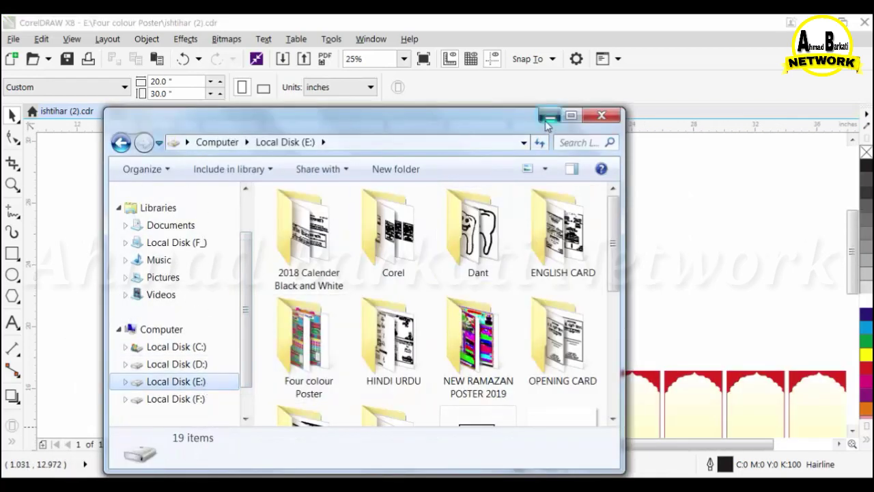
pyautogui.click(548, 117)
# Start a new blank document and import the older conference poster from the Four colour Poster folder.
pyautogui.click(12, 59)
pyautogui.hotkey('ctrl', 'i')
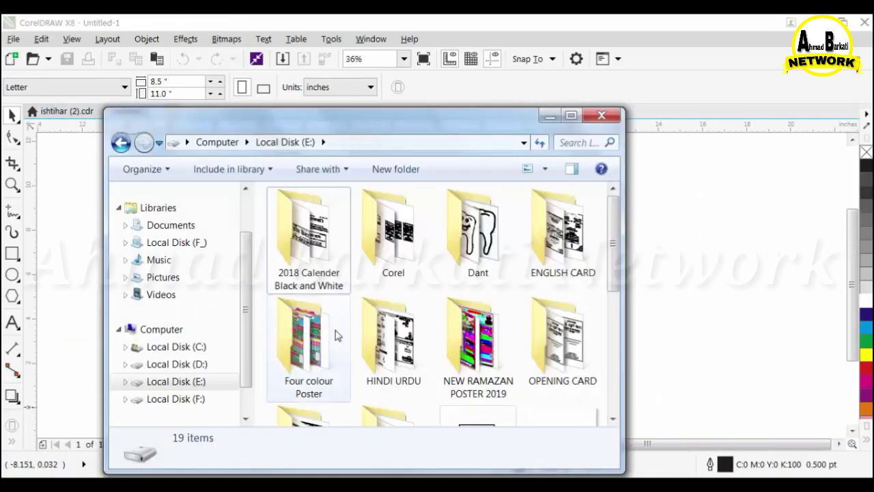
pyautogui.doubleClick(304, 317)
pyautogui.scroll(-5, 374, 350)
pyautogui.press('Right')
pyautogui.press('Return')
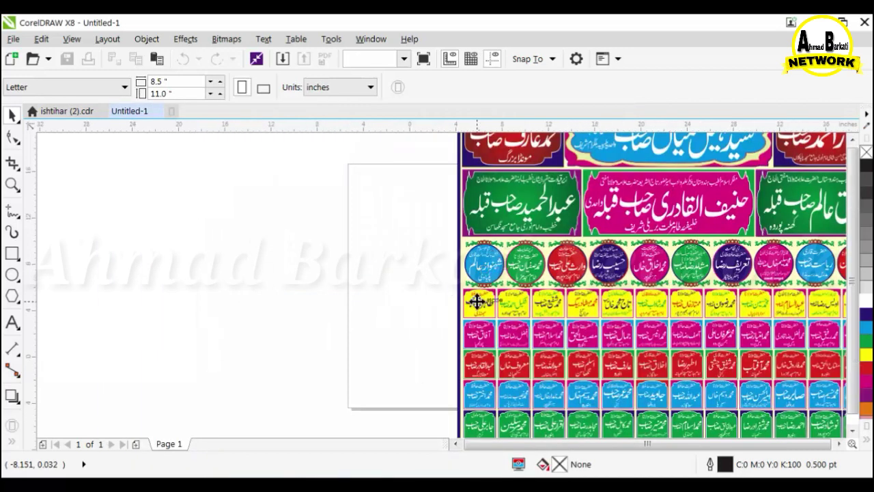
# Place the imported old poster and copy its green dome, Kaaba and striped-dome images.
pyautogui.click(476, 300)
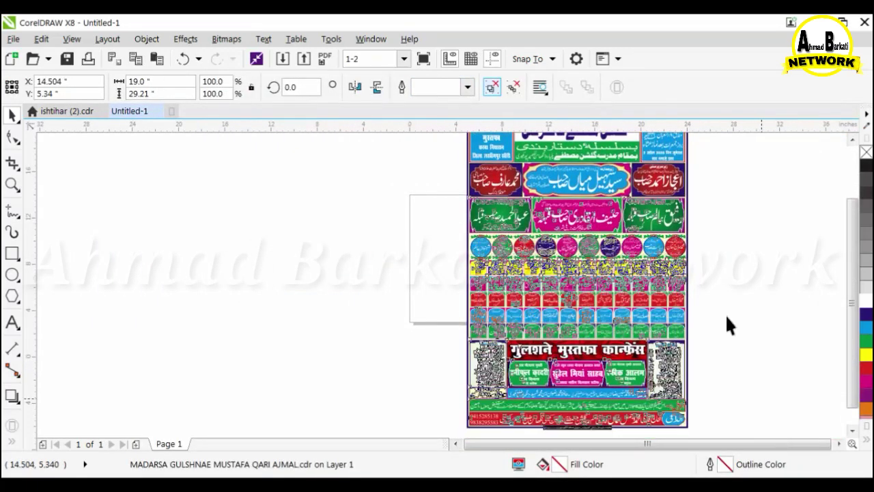
pyautogui.click(725, 314)
pyautogui.scroll(3, 725, 320)
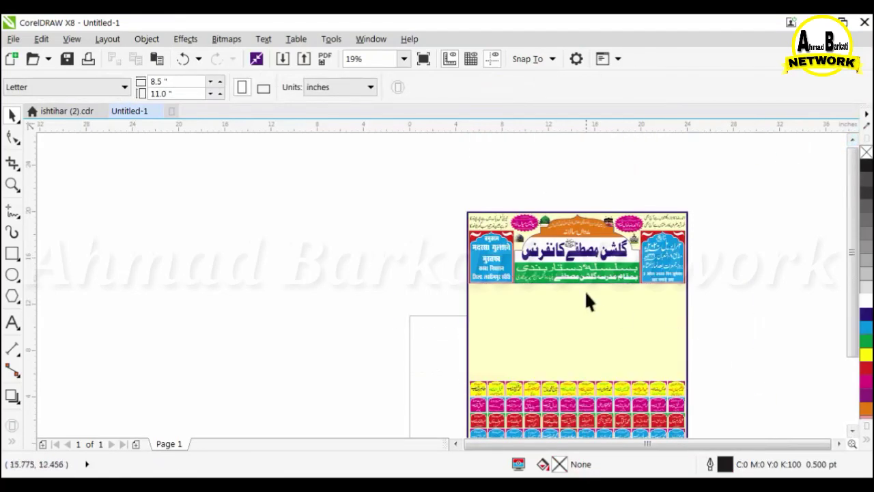
pyautogui.scroll(2, 598, 199)
pyautogui.click(735, 352)
pyautogui.keyDown('shift'); pyautogui.click(647, 283); pyautogui.keyUp('shift')
pyautogui.keyDown('shift'); pyautogui.click(387, 274); pyautogui.keyUp('shift')
pyautogui.rightClick(388, 274)
pyautogui.click(410, 249)
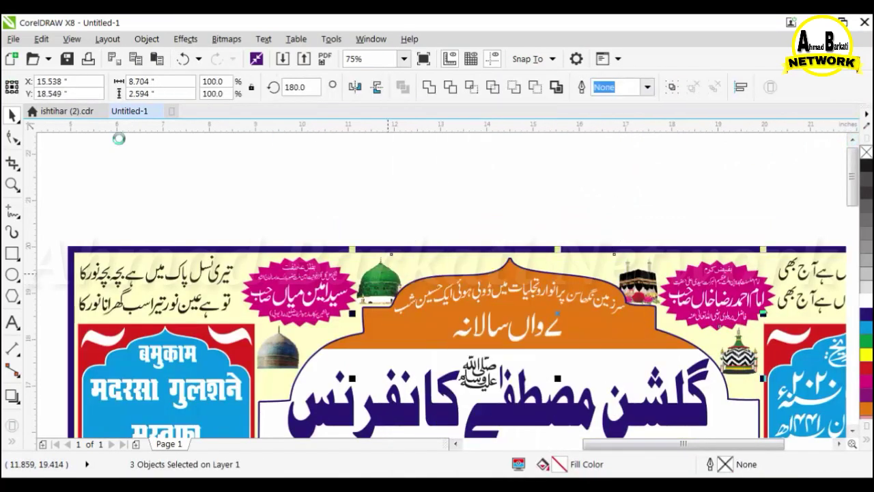
# Paste the three shrine images into the Jalsa poster and drag the green dome to its top-left.
pyautogui.click(77, 112)
pyautogui.rightClick(169, 174)
pyautogui.click(227, 267)
pyautogui.click(724, 164)
pyautogui.moveTo(527, 193); pyautogui.dragTo(331, 222)
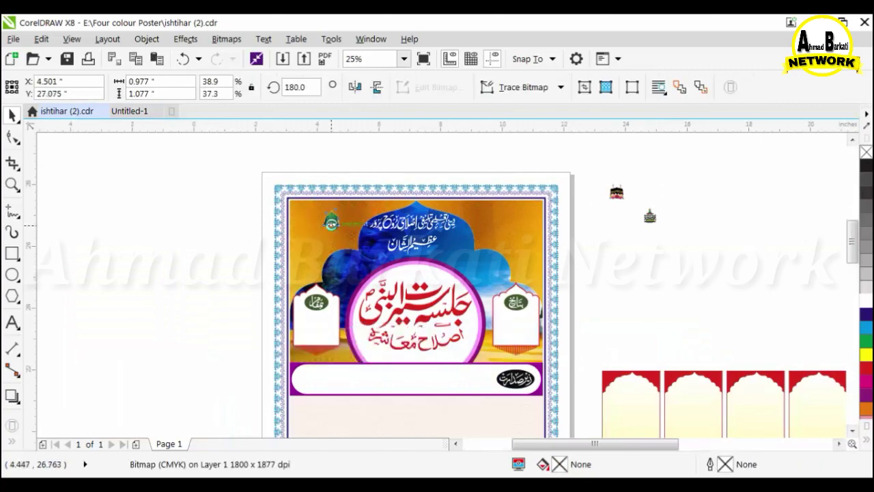
# Trim the green dome's cropping outline with the Shape tool and move it further left.
pyautogui.scroll(2, 365, 195)
pyautogui.press('F10')
pyautogui.scroll(1, 354, 280)
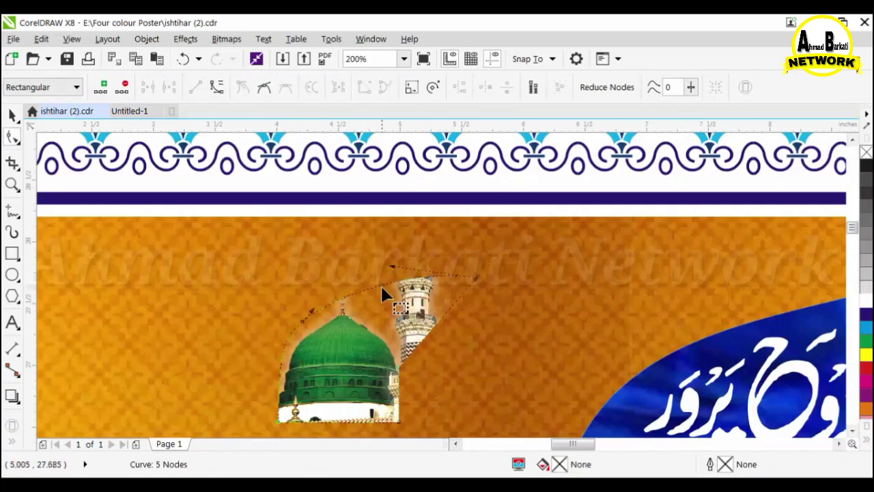
pyautogui.moveTo(403, 368); pyautogui.dragTo(456, 419)
pyautogui.scroll(-1, 456, 396)
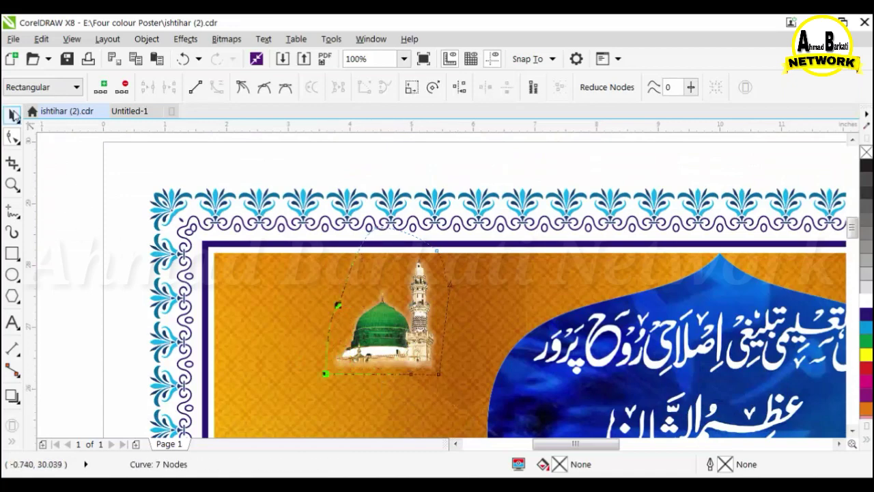
pyautogui.click(12, 115)
pyautogui.scroll(-2, 231, 260)
pyautogui.scroll(1, 457, 284)
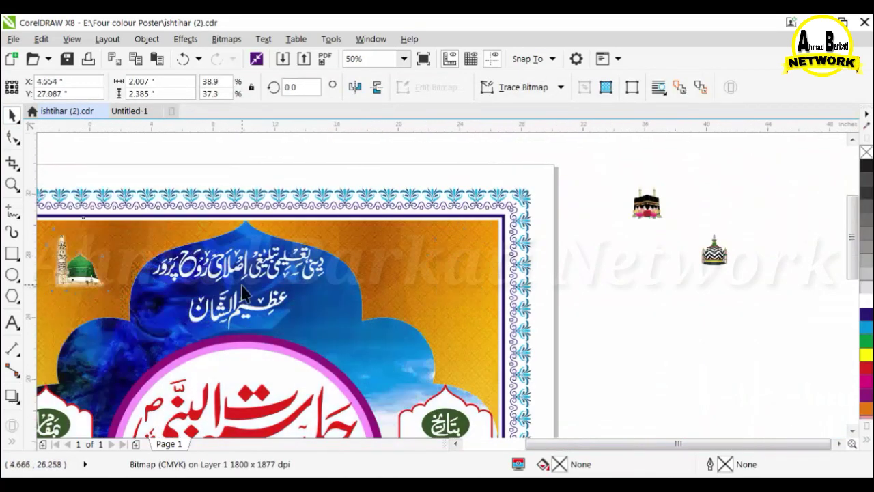
pyautogui.scroll(-1, 242, 286)
pyautogui.scroll(2, 148, 276)
pyautogui.moveTo(182, 287); pyautogui.dragTo(73, 279)
pyautogui.scroll(-1, 296, 268)
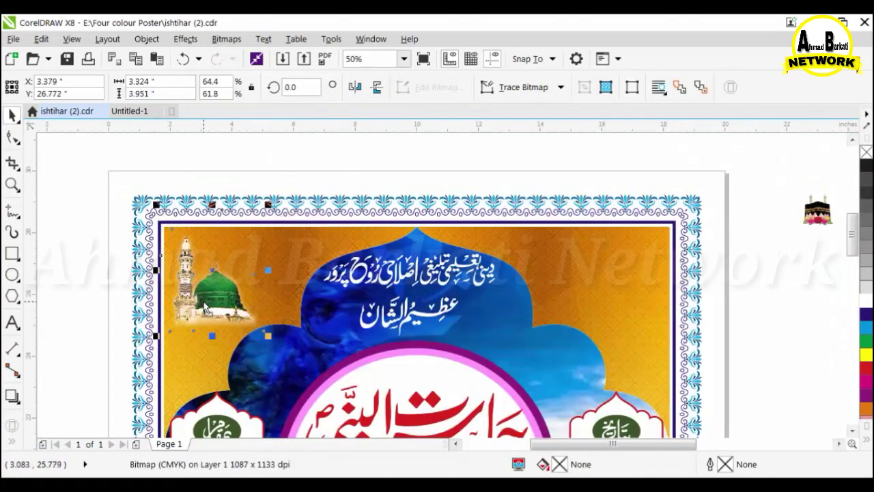
pyautogui.scroll(-1, 316, 209)
pyautogui.scroll(1, 396, 213)
# Bring in and enlarge the striped dome, and set an enlarged Kaaba at the poster's top-right.
pyautogui.moveTo(808, 255); pyautogui.dragTo(456, 253)
pyautogui.moveTo(471, 276); pyautogui.dragTo(581, 398)
pyautogui.moveTo(480, 383); pyautogui.dragTo(692, 404)
pyautogui.moveTo(735, 217); pyautogui.dragTo(559, 267)
pyautogui.moveTo(499, 330); pyautogui.dragTo(492, 337)
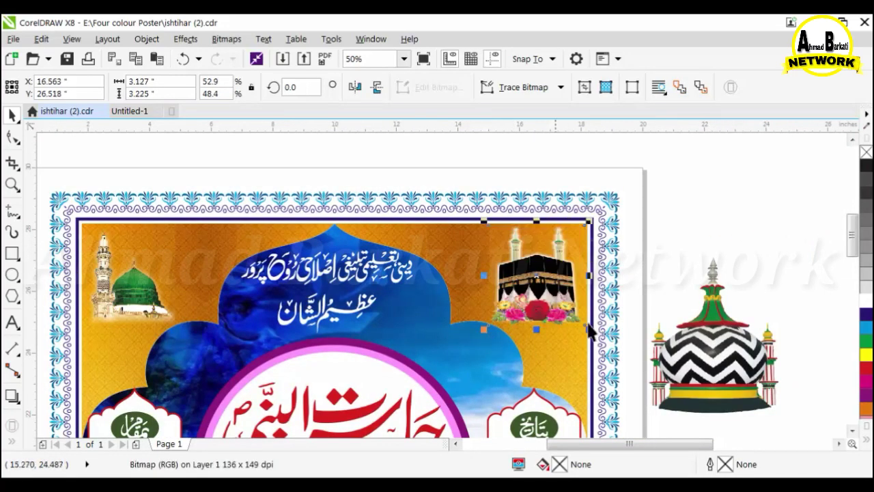
pyautogui.click(634, 235)
# Resize the striped dome and place it beside the Kaaba.
pyautogui.scroll(-1, 635, 235)
pyautogui.scroll(1, 549, 244)
pyautogui.moveTo(811, 335); pyautogui.dragTo(529, 241)
pyautogui.moveTo(584, 153); pyautogui.dragTo(539, 207)
pyautogui.moveTo(514, 240); pyautogui.dragTo(557, 271)
pyautogui.moveTo(577, 284); pyautogui.dragTo(818, 344)
pyautogui.click(657, 272)
# Move the striped dome off the poster to the right and return to the Untitled-1 poster.
pyautogui.scroll(-1, 657, 271)
pyautogui.scroll(1, 616, 271)
pyautogui.scroll(-1, 763, 261)
pyautogui.scroll(2, 676, 172)
pyautogui.scroll(-2, 482, 217)
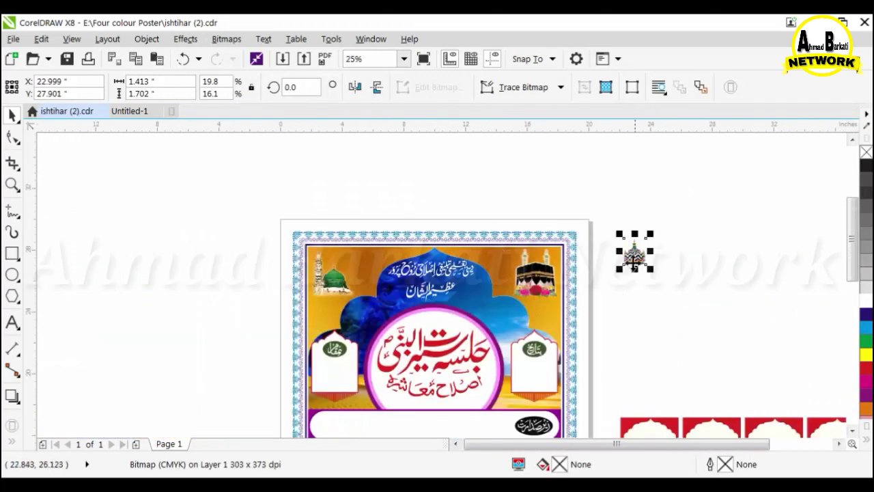
pyautogui.moveTo(635, 253); pyautogui.dragTo(674, 277)
pyautogui.click(618, 257)
pyautogui.scroll(-1, 507, 231)
pyautogui.scroll(1, 479, 266)
pyautogui.click(130, 111)
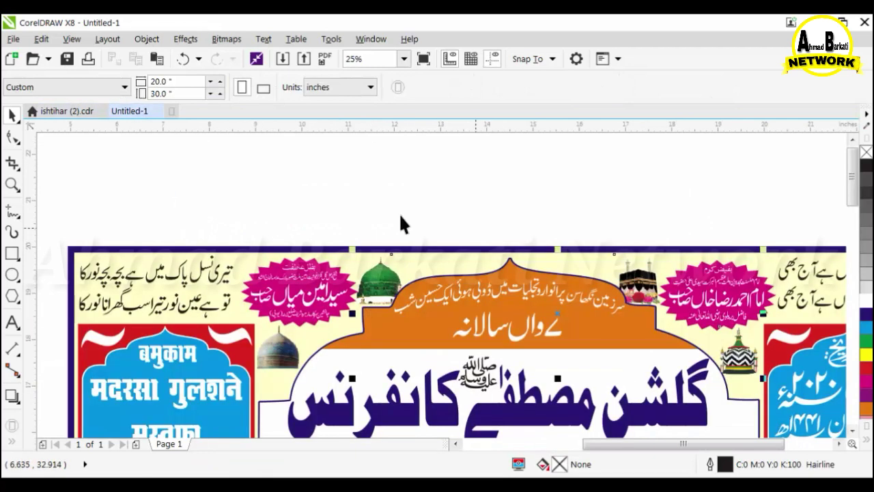
# Select the six pink badge objects in the older poster and copy them.
pyautogui.scroll(-2, 354, 204)
pyautogui.click(332, 194)
pyautogui.scroll(1, 334, 225)
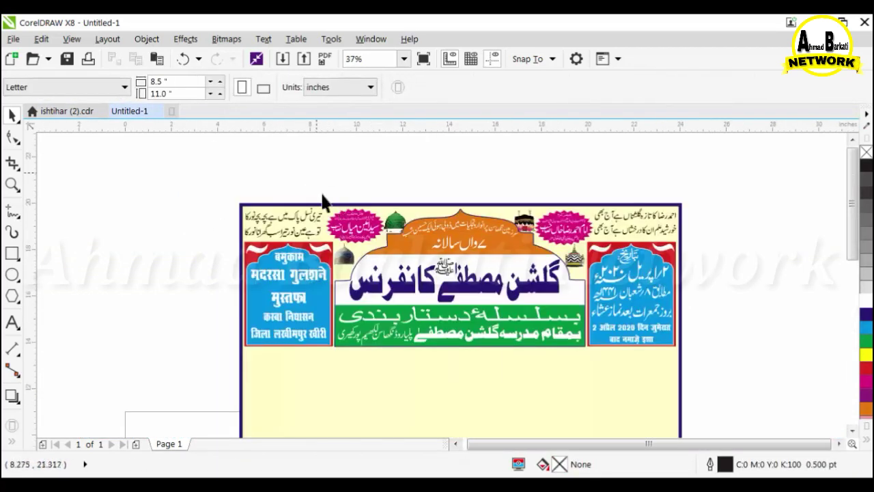
pyautogui.moveTo(321, 193); pyautogui.dragTo(392, 248)
pyautogui.keyDown('shift'); pyautogui.moveTo(533, 183); pyautogui.dragTo(597, 248); pyautogui.keyUp('shift')
pyautogui.rightClick(561, 225)
pyautogui.click(594, 250)
# Paste the copied badges into the ishtihar poster and move them onto the header.
pyautogui.click(49, 112)
pyautogui.rightClick(216, 175)
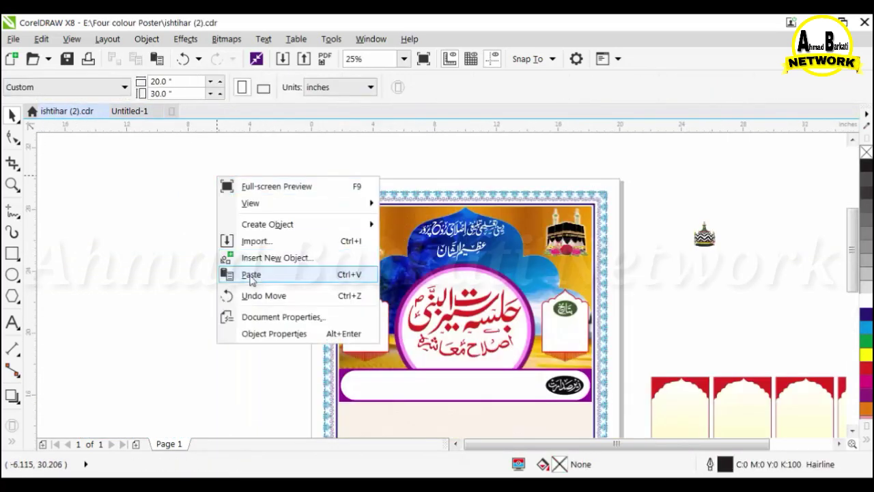
pyautogui.click(252, 275)
pyautogui.moveTo(562, 198); pyautogui.dragTo(403, 209)
pyautogui.scroll(2, 398, 179)
# Position and resize the left badge in the header's top-left corner.
pyautogui.click(357, 167)
pyautogui.moveTo(290, 208); pyautogui.dragTo(488, 382)
pyautogui.moveTo(413, 336); pyautogui.dragTo(401, 386)
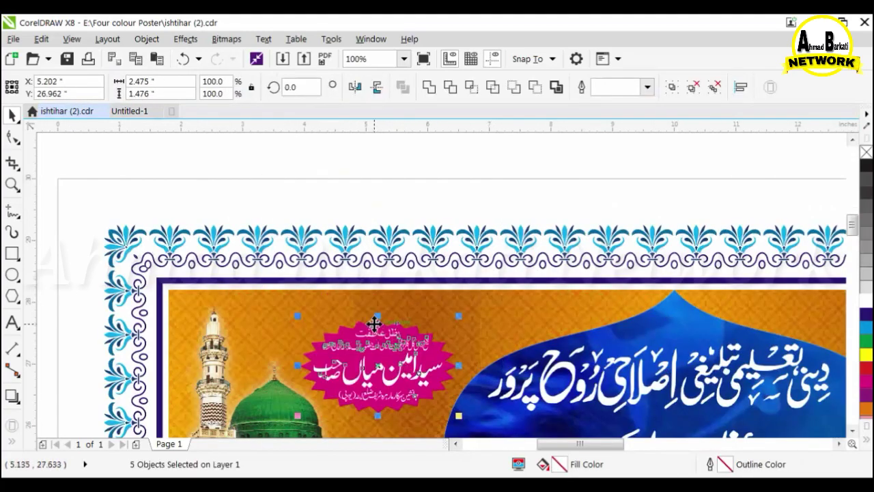
pyautogui.moveTo(377, 318); pyautogui.dragTo(377, 299)
pyautogui.keyDown('shift'); pyautogui.moveTo(458, 298); pyautogui.dragTo(467, 292); pyautogui.keyUp('shift')
pyautogui.scroll(-2, 331, 263)
pyautogui.click(394, 205)
pyautogui.scroll(1, 459, 269)
# Move, enlarge and nudge the right badge into the header's top-right corner.
pyautogui.moveTo(460, 258); pyautogui.dragTo(548, 349)
pyautogui.hotkey('ctrl', 'z')
pyautogui.scroll(1, 482, 269)
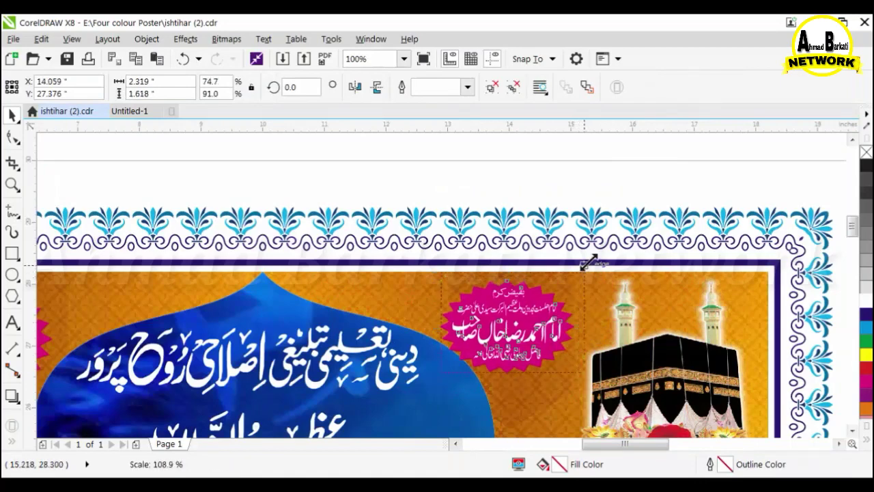
pyautogui.moveTo(588, 262); pyautogui.dragTo(589, 262)
pyautogui.press('Right')
pyautogui.press('Down')
pyautogui.click(483, 201)
pyautogui.scroll(-1, 483, 201)
# Return to the Untitled-1 sample document.
pyautogui.moveTo(447, 179); pyautogui.dragTo(465, 200)
pyautogui.scroll(-1, 581, 213)
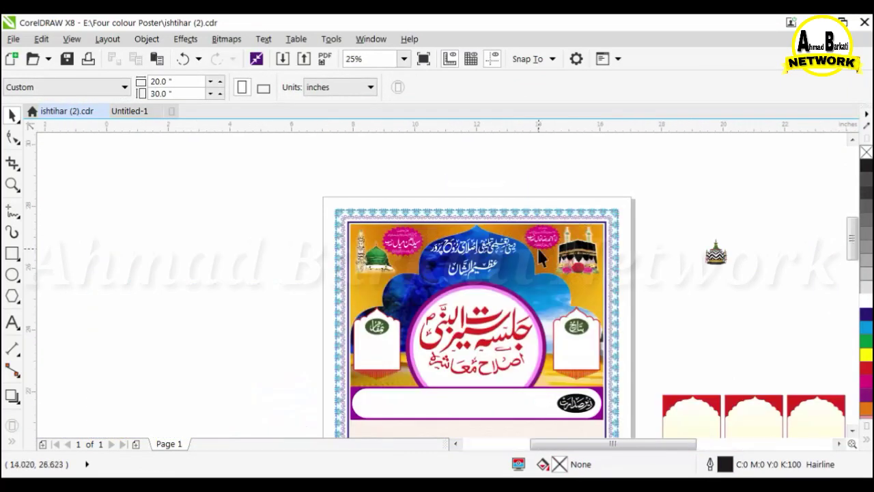
pyautogui.scroll(1, 538, 248)
pyautogui.click(155, 110)
pyautogui.scroll(-2, 511, 246)
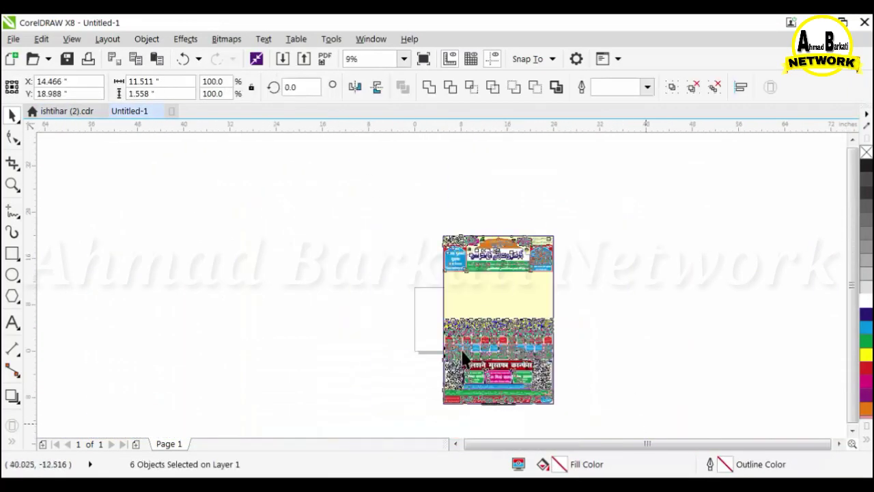
# Replace the old sample in Untitled-1 with the NEW POSTER image from the Four colour Poster folder.
pyautogui.press('Delete')
pyautogui.click(156, 446)
pyautogui.moveTo(393, 345); pyautogui.dragTo(645, 327)
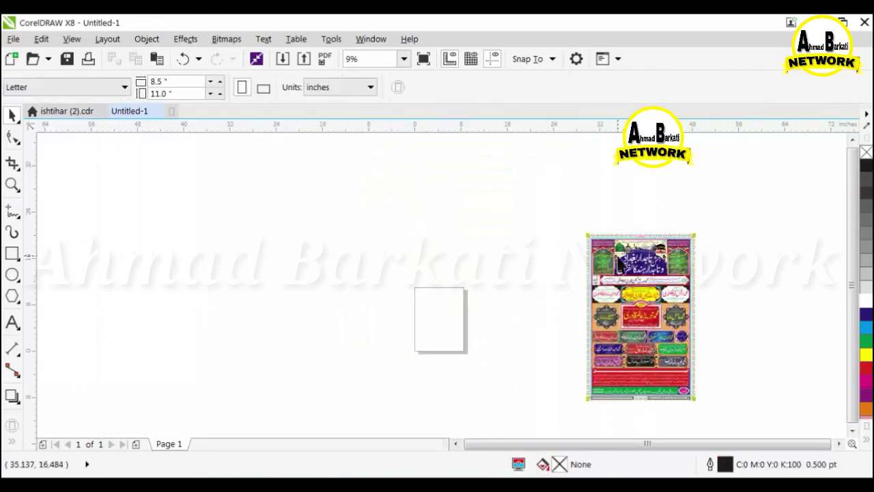
# Copy the lantern from the sample poster and paste it into the ishtihar poster.
pyautogui.rightClick(621, 273)
pyautogui.click(651, 233)
pyautogui.click(67, 111)
pyautogui.rightClick(733, 195)
pyautogui.click(747, 292)
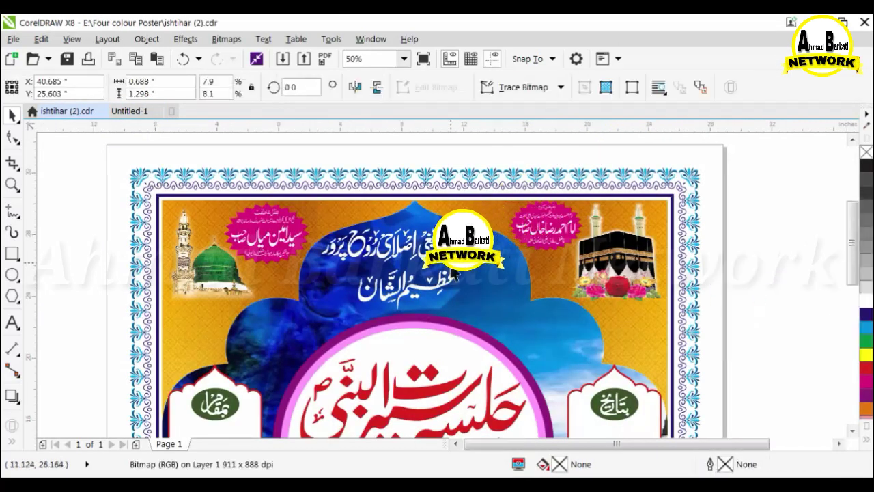
pyautogui.scroll(-2, 473, 253)
pyautogui.moveTo(431, 247); pyautogui.dragTo(430, 247)
# Enlarge the lantern and move it to the header's right side.
pyautogui.scroll(3, 429, 248)
pyautogui.moveTo(429, 248); pyautogui.dragTo(220, 334)
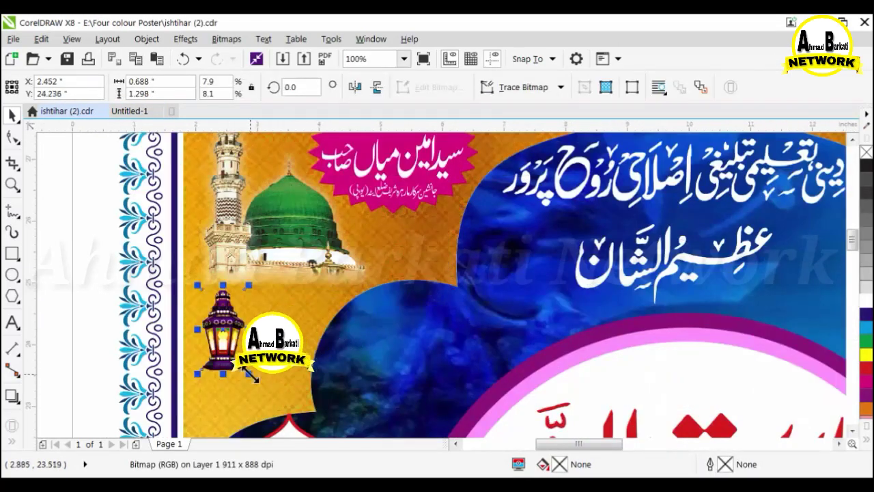
pyautogui.moveTo(250, 375); pyautogui.dragTo(275, 418)
pyautogui.scroll(-1, 221, 330)
pyautogui.moveTo(221, 331); pyautogui.dragTo(680, 329)
pyautogui.scroll(-2, 680, 328)
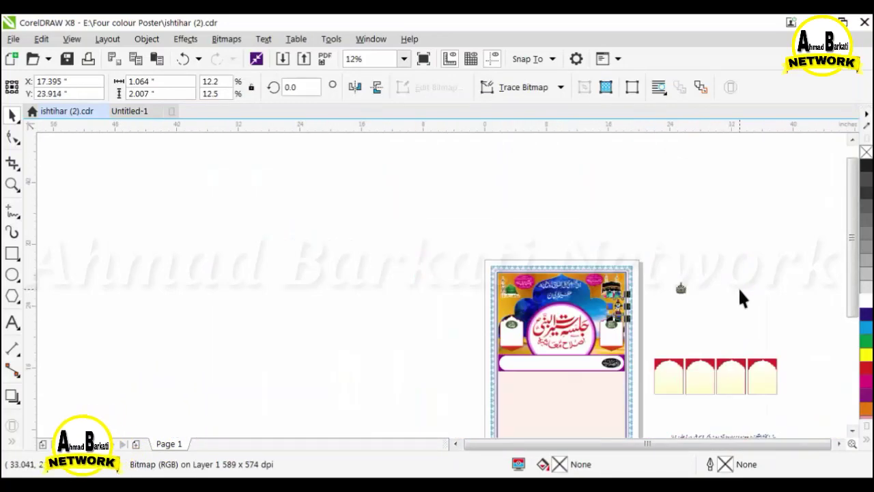
pyautogui.scroll(1, 684, 294)
# Place the striped dome emblem on the header's left, enlarge it and nudge it down.
pyautogui.moveTo(685, 293); pyautogui.dragTo(338, 329)
pyautogui.scroll(2, 339, 322)
pyautogui.moveTo(387, 352); pyautogui.dragTo(398, 367)
pyautogui.press('Down')
pyautogui.scroll(-1, 356, 297)
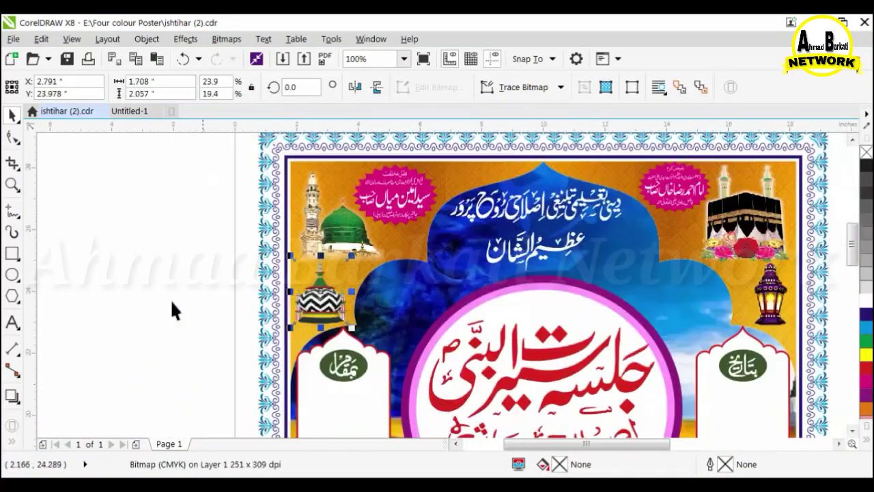
# Set the lantern aside off the page and zoom out on the Untitled-1 sample poster.
pyautogui.click(171, 310)
pyautogui.scroll(-1, 468, 321)
pyautogui.moveTo(633, 314); pyautogui.dragTo(705, 309)
pyautogui.click(139, 113)
pyautogui.scroll(2, 645, 246)
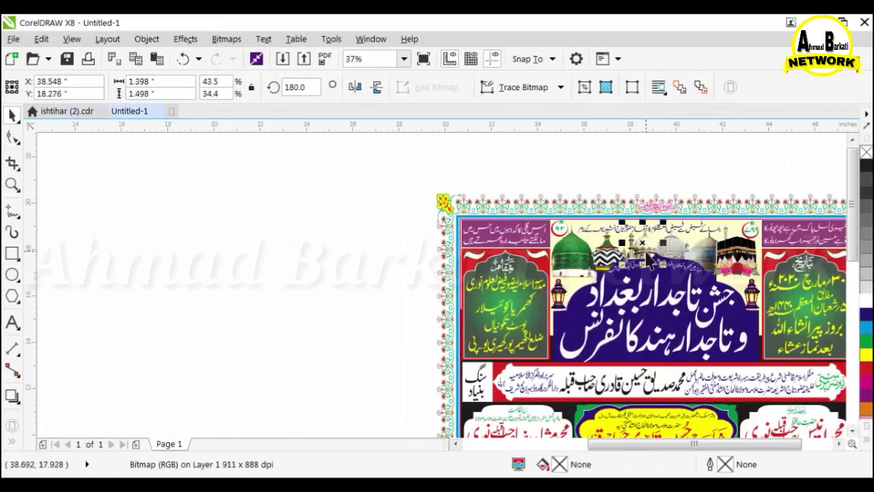
pyautogui.rightClick(645, 242)
pyautogui.press('Escape')
pyautogui.press('F3')
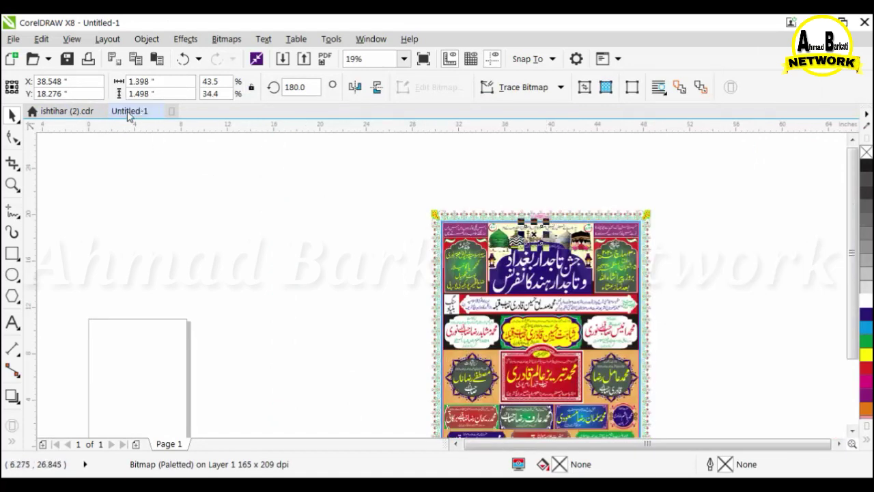
# Place the white-domed shrine below the Kaaba in the zoomed-out ishtihar poster.
pyautogui.click(67, 112)
pyautogui.press('F3')
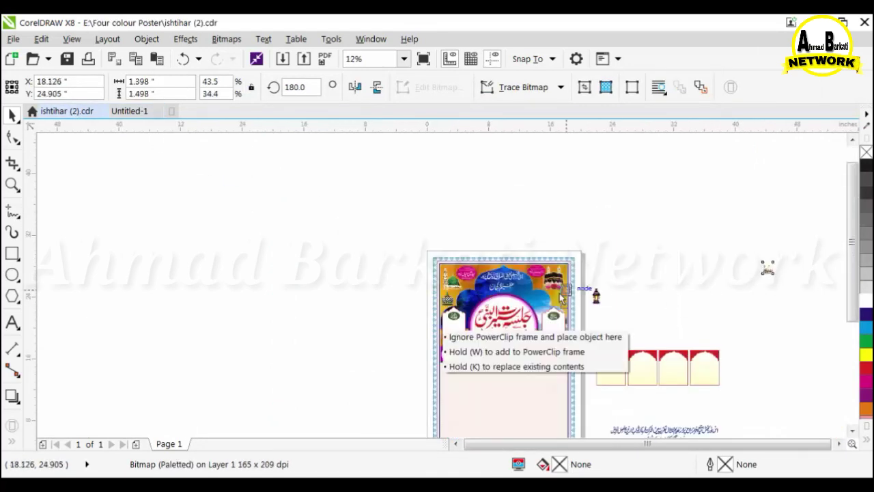
pyautogui.scroll(4, 561, 297)
pyautogui.moveTo(561, 297); pyautogui.dragTo(593, 345)
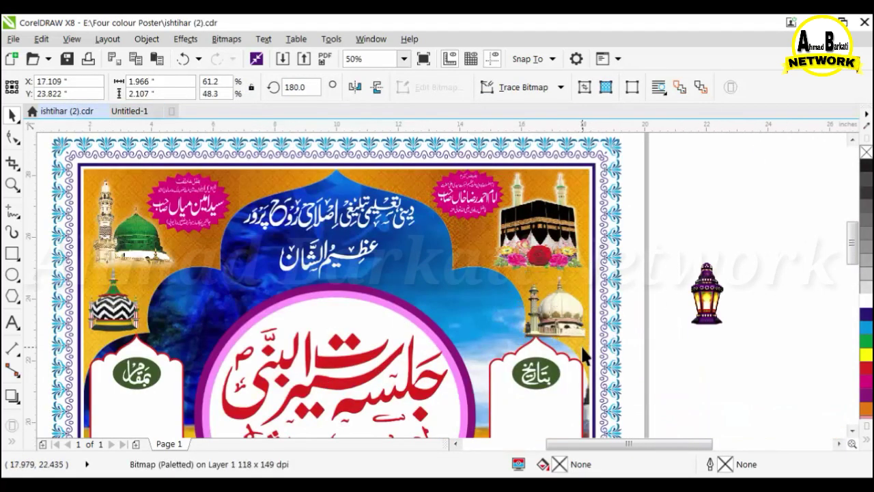
# Move the lantern beside the green dome.
pyautogui.click(629, 362)
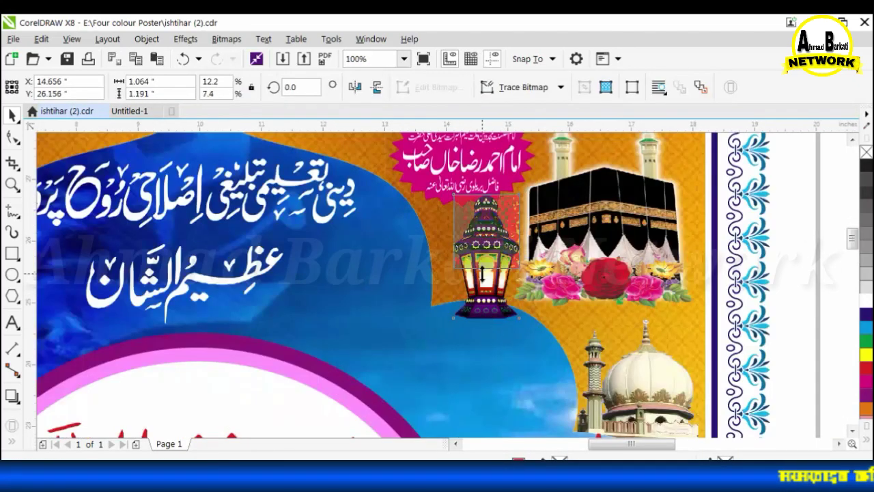
pyautogui.moveTo(482, 273); pyautogui.dragTo(305, 225)
pyautogui.scroll(-2, 478, 204)
pyautogui.scroll(2, 219, 264)
pyautogui.scroll(-2, 311, 307)
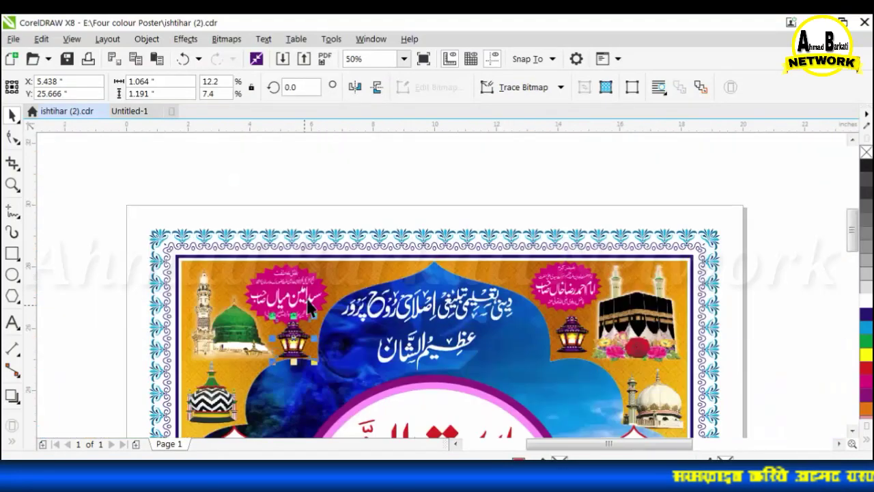
# Align the two pink name badges level at the top.
pyautogui.click(266, 280)
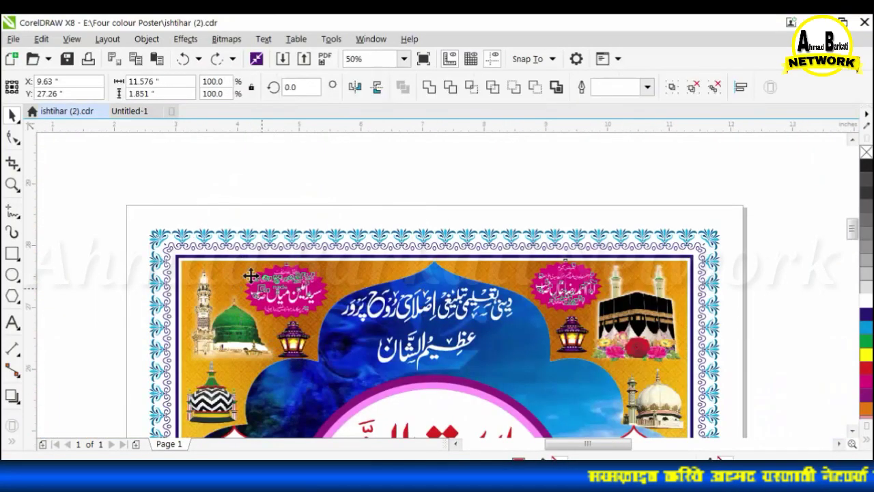
pyautogui.scroll(2, 263, 280)
pyautogui.press('e')
pyautogui.scroll(-1, 226, 245)
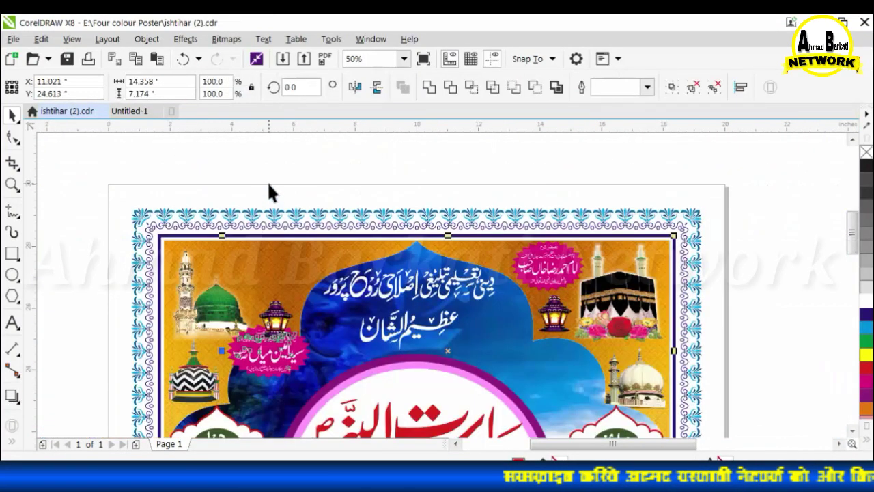
pyautogui.hotkey('ctrl', 'z')
pyautogui.keyDown('shift'); pyautogui.click(266, 270); pyautogui.keyUp('shift')
pyautogui.keyDown('shift'); pyautogui.click(267, 270); pyautogui.keyUp('shift')
pyautogui.press('e')
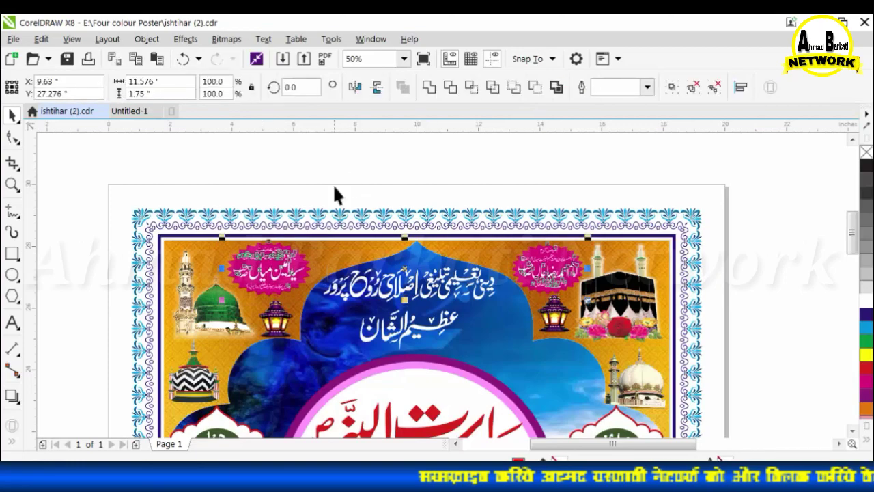
pyautogui.click(334, 189)
pyautogui.scroll(-1, 492, 218)
pyautogui.scroll(2, 513, 277)
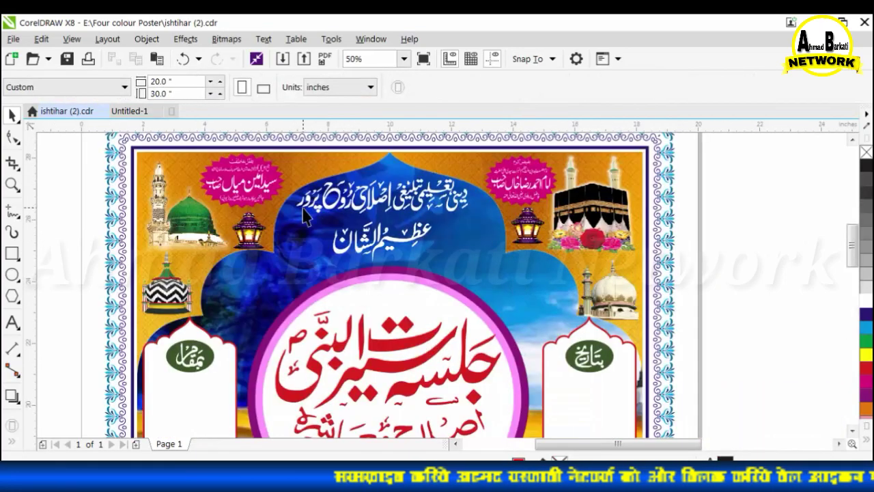
pyautogui.scroll(-2, 347, 271)
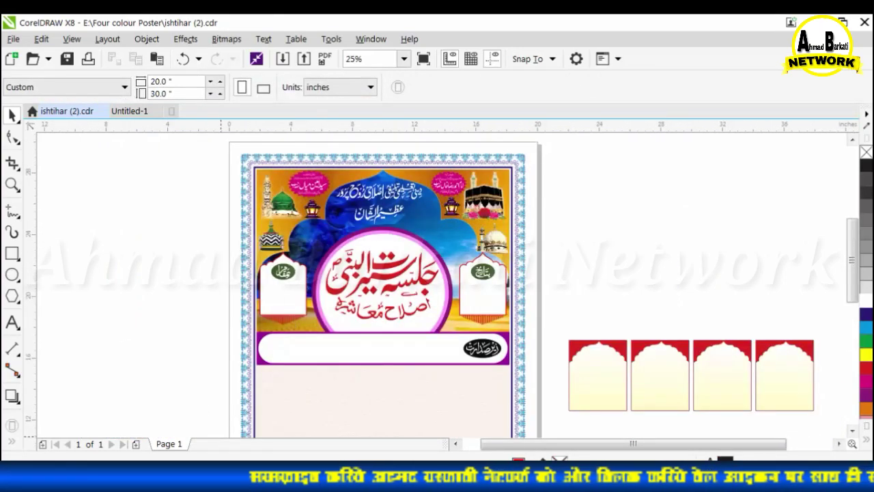
# Open the POSTER JALSA 2020.cdr document.
pyautogui.moveTo(369, 476)
pyautogui.click(365, 423)
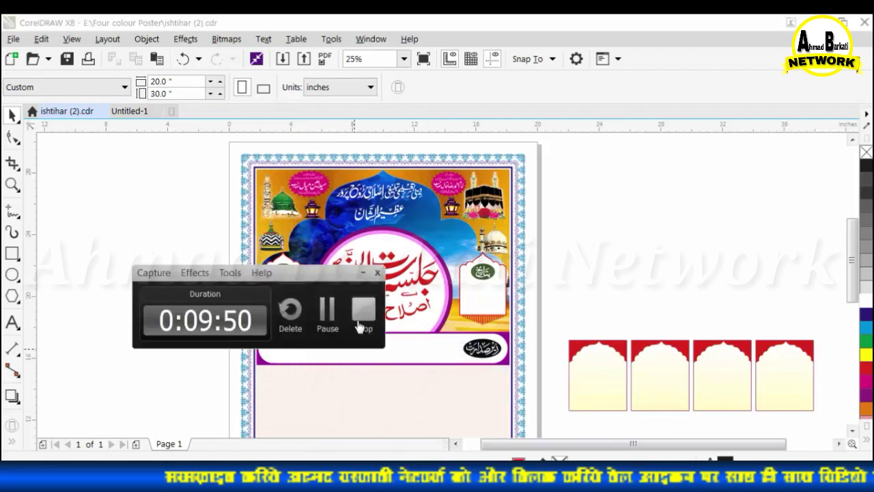
pyautogui.click(362, 311)
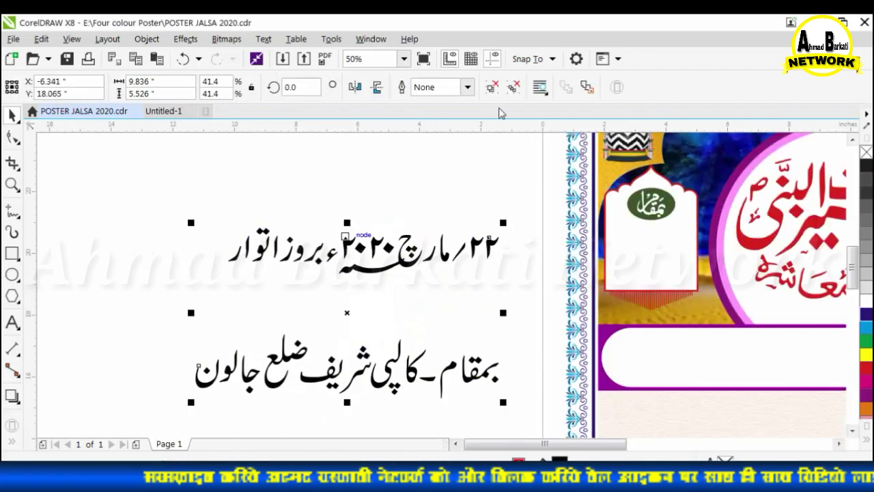
pyautogui.scroll(3, 452, 260)
pyautogui.scroll(-1, 451, 260)
pyautogui.scroll(-1, 238, 193)
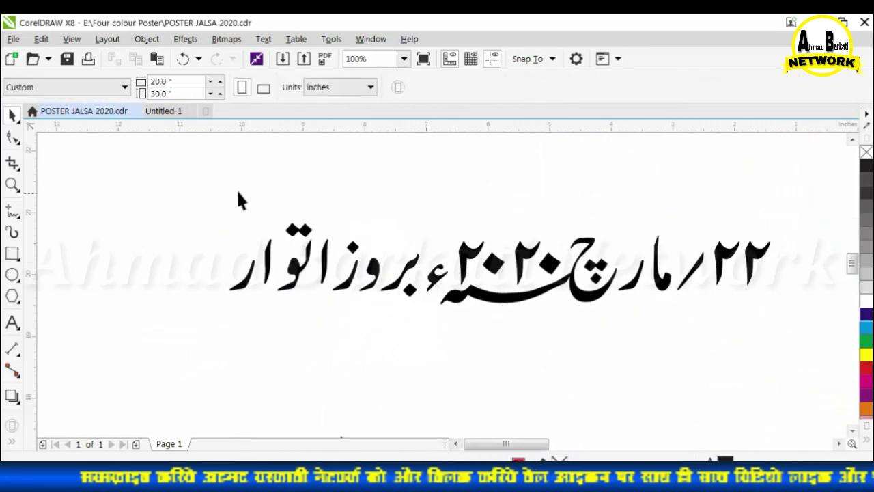
# Enlarge both place-name lines, move ضلع against شریف, and group کالپی شریف.
pyautogui.scroll(-1, 260, 227)
pyautogui.scroll(-1, 175, 187)
pyautogui.moveTo(183, 190); pyautogui.dragTo(404, 318)
pyautogui.moveTo(223, 209); pyautogui.dragTo(160, 173)
pyautogui.scroll(2, 383, 223)
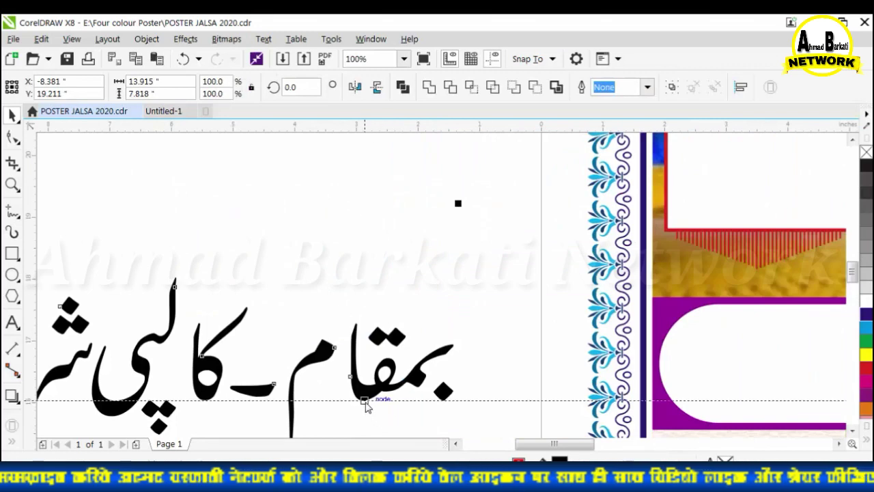
pyautogui.scroll(-2, 367, 405)
pyautogui.scroll(2, 431, 369)
pyautogui.click(338, 283)
pyautogui.scroll(-1, 504, 293)
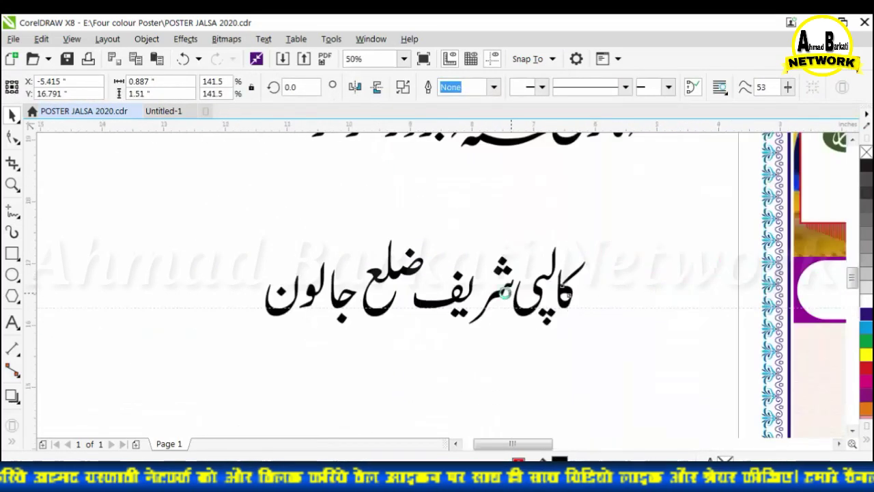
pyautogui.scroll(1, 504, 292)
pyautogui.moveTo(386, 286); pyautogui.dragTo(406, 286)
pyautogui.scroll(-1, 353, 321)
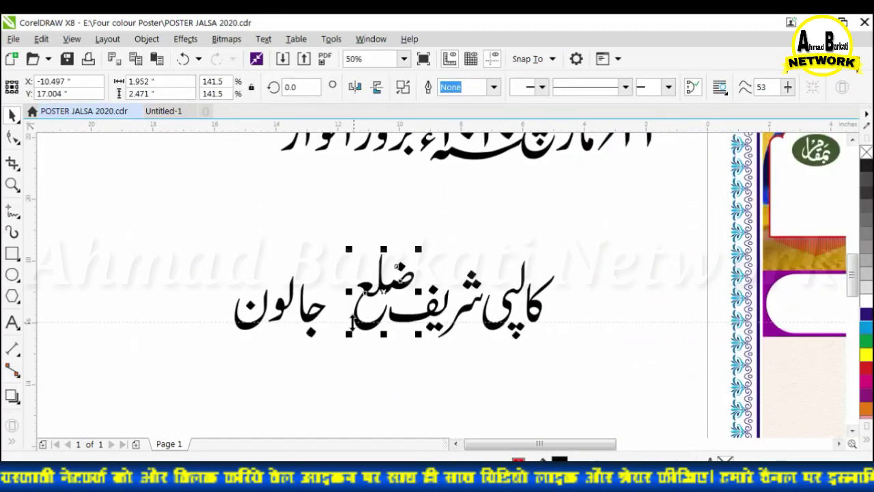
pyautogui.keyDown('shift'); pyautogui.click(273, 314); pyautogui.keyUp('shift')
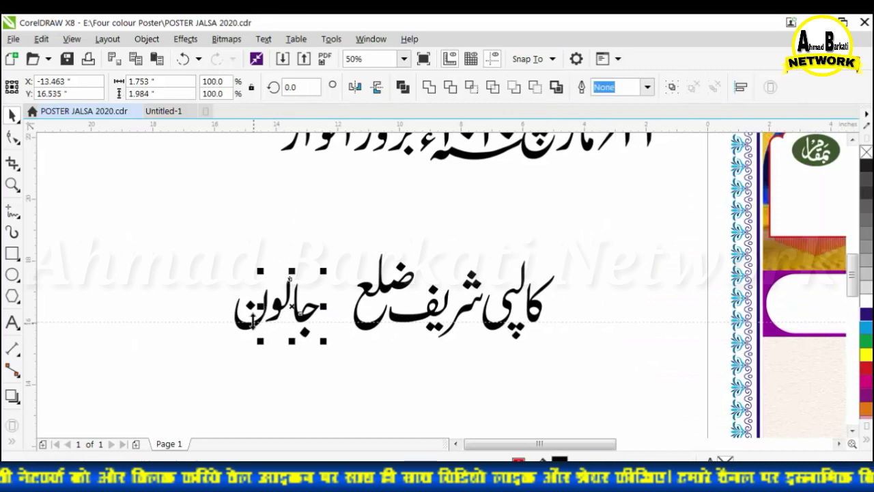
pyautogui.click(676, 93)
# Nudge the glyphs of the year ۲۰۲۰ء to the right on the date line.
pyautogui.moveTo(443, 228); pyautogui.dragTo(239, 368)
pyautogui.scroll(2, 550, 159)
pyautogui.scroll(-2, 483, 324)
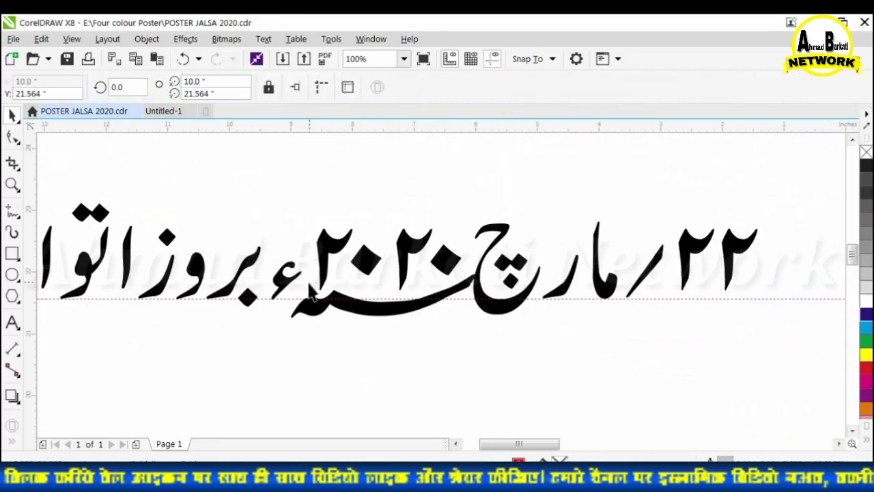
pyautogui.click(549, 290)
pyautogui.keyDown('shift'); pyautogui.click(567, 290); pyautogui.keyUp('shift')
pyautogui.keyDown('shift'); pyautogui.click(604, 289); pyautogui.keyUp('shift')
pyautogui.keyDown('shift'); pyautogui.click(645, 271); pyautogui.keyUp('shift')
pyautogui.keyDown('shift'); pyautogui.click(690, 251); pyautogui.keyUp('shift')
pyautogui.scroll(-1, 665, 299)
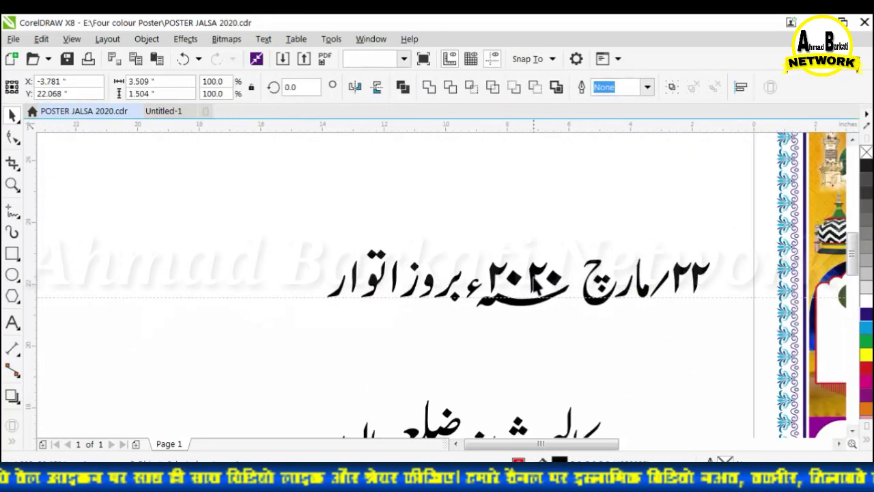
pyautogui.scroll(1, 538, 285)
pyautogui.moveTo(394, 215); pyautogui.dragTo(622, 370)
pyautogui.press('Right')
pyautogui.press('Right')
pyautogui.press('Right')
pyautogui.press('Right')
pyautogui.scroll(2, 471, 265)
pyautogui.click(471, 268)
pyautogui.press('Right')
pyautogui.keyDown('shift'); pyautogui.click(686, 307); pyautogui.keyUp('shift')
pyautogui.press('Right')
pyautogui.scroll(-1, 450, 260)
pyautogui.keyDown('shift'); pyautogui.click(622, 265); pyautogui.keyUp('shift')
pyautogui.press('Right')
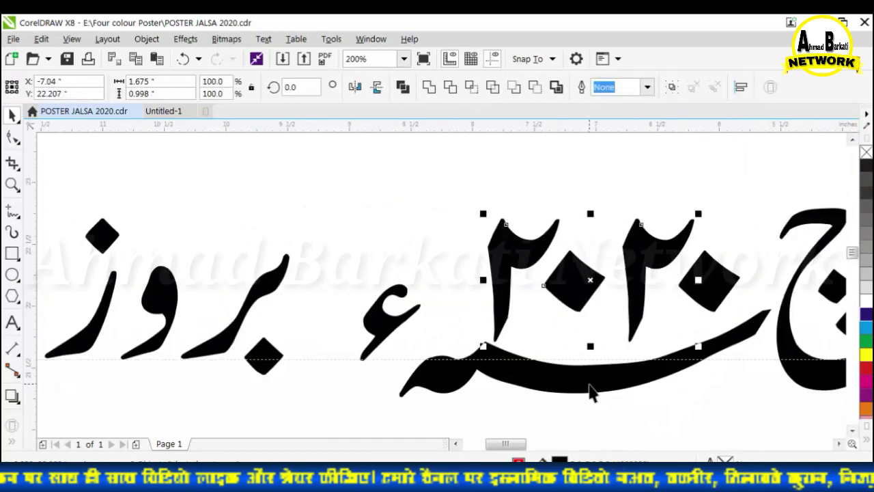
# Close the gaps between the letters of بروز اتوار and group them with Ctrl+G.
pyautogui.click(341, 332)
pyautogui.scroll(2, 295, 343)
pyautogui.moveTo(436, 291); pyautogui.dragTo(376, 290)
pyautogui.scroll(-2, 371, 290)
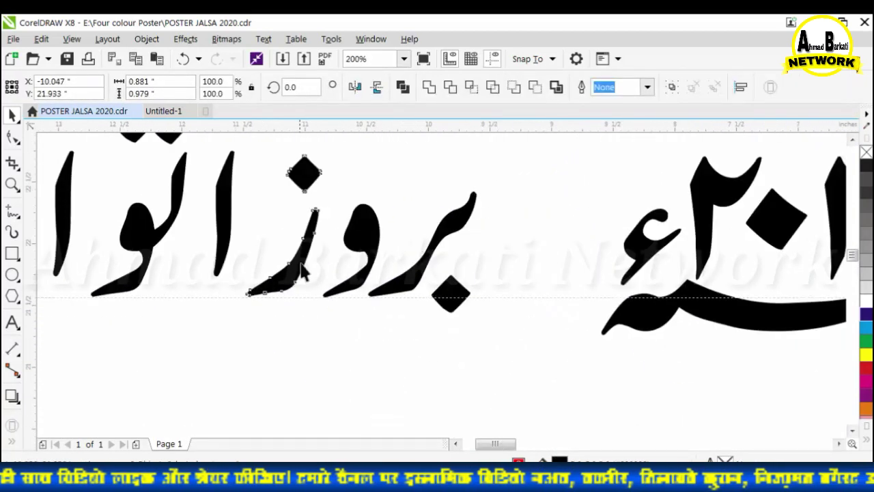
pyautogui.moveTo(302, 268); pyautogui.dragTo(317, 269)
pyautogui.scroll(-2, 320, 280)
pyautogui.scroll(2, 292, 268)
pyautogui.moveTo(392, 214); pyautogui.dragTo(450, 316)
pyautogui.press('Left')
pyautogui.keyDown('shift'); pyautogui.click(347, 275); pyautogui.keyUp('shift')
pyautogui.keyDown('shift'); pyautogui.click(262, 287); pyautogui.keyUp('shift')
pyautogui.press('Left')
pyautogui.press('Left')
pyautogui.keyDown('shift'); pyautogui.click(189, 283); pyautogui.keyUp('shift')
pyautogui.scroll(-4, 244, 293)
pyautogui.hotkey('ctrl', 'g')
# Stack the second place-name word below the first and select both lines.
pyautogui.click(271, 290)
pyautogui.moveTo(273, 252); pyautogui.dragTo(471, 329)
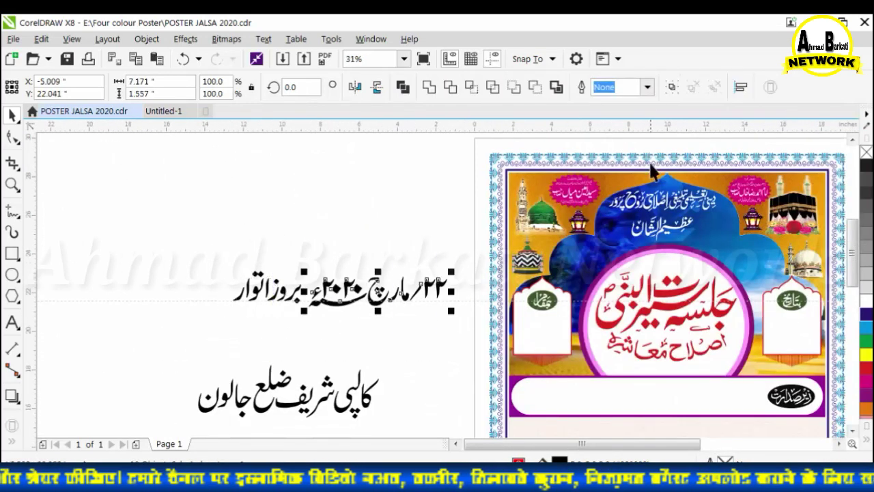
pyautogui.scroll(-1, 172, 276)
pyautogui.click(179, 302)
pyautogui.moveTo(212, 341); pyautogui.dragTo(495, 229)
pyautogui.keyDown('shift'); pyautogui.click(261, 333); pyautogui.keyUp('shift')
pyautogui.scroll(1, 222, 375)
pyautogui.scroll(4, 495, 228)
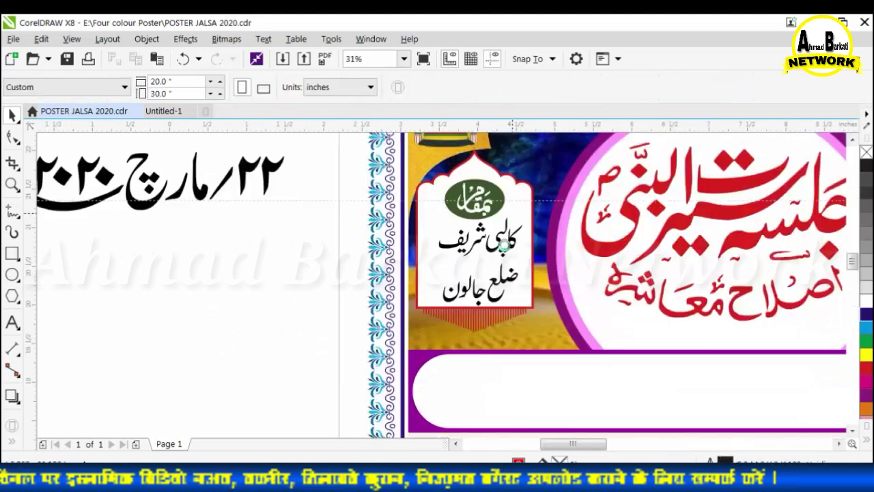
# Enlarge the place name in the left panel and centre its lower line beneath the blue first line.
pyautogui.moveTo(365, 304); pyautogui.dragTo(336, 316)
pyautogui.moveTo(540, 213); pyautogui.dragTo(546, 208)
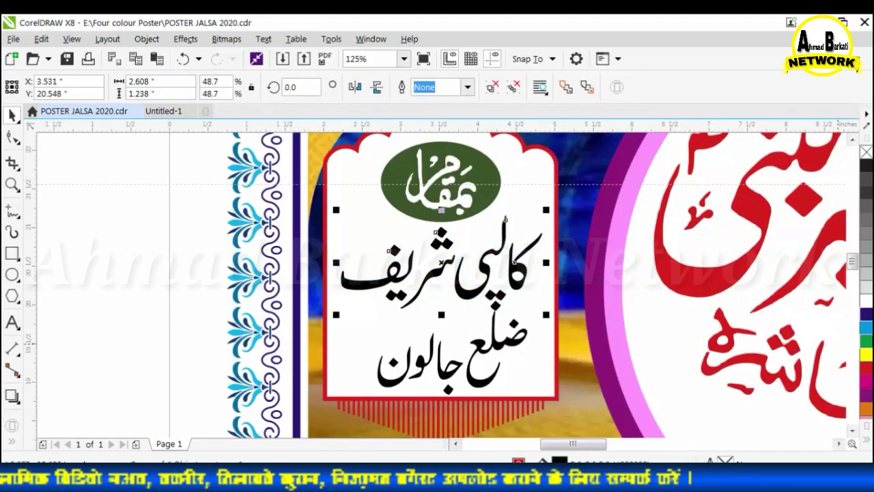
pyautogui.click(482, 163)
pyautogui.click(523, 328)
pyautogui.keyDown('shift'); pyautogui.click(495, 297); pyautogui.keyUp('shift')
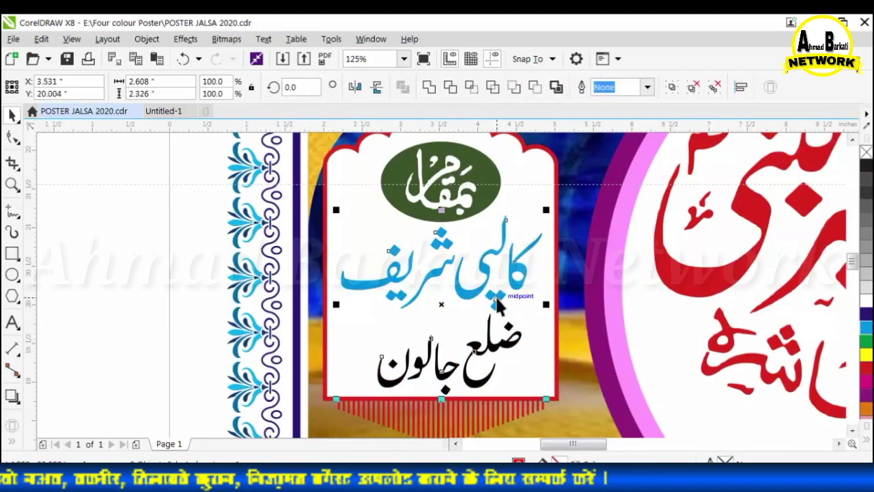
pyautogui.press('c')
pyautogui.click(480, 352)
pyautogui.press('Up')
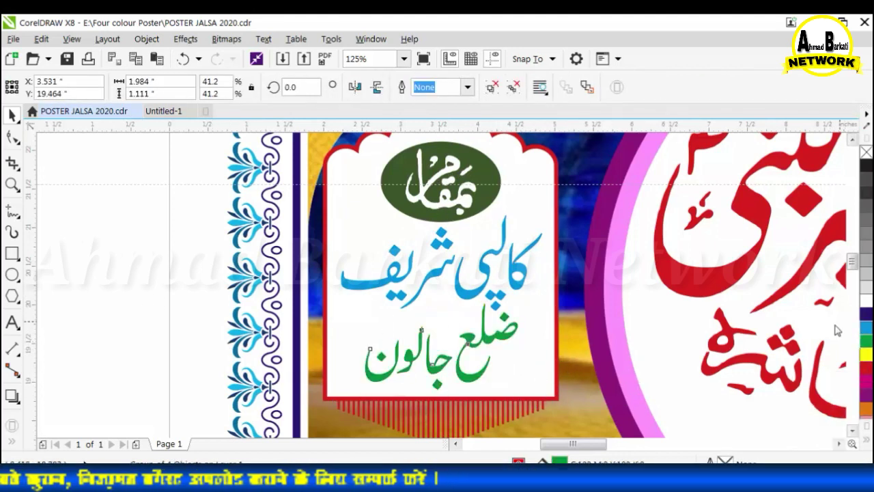
pyautogui.press('Escape')
# Bring the Urdu date onto the poster, shrunk to fit inside the right بتاریخ panel.
pyautogui.scroll(-1, 445, 305)
pyautogui.scroll(-1, 288, 317)
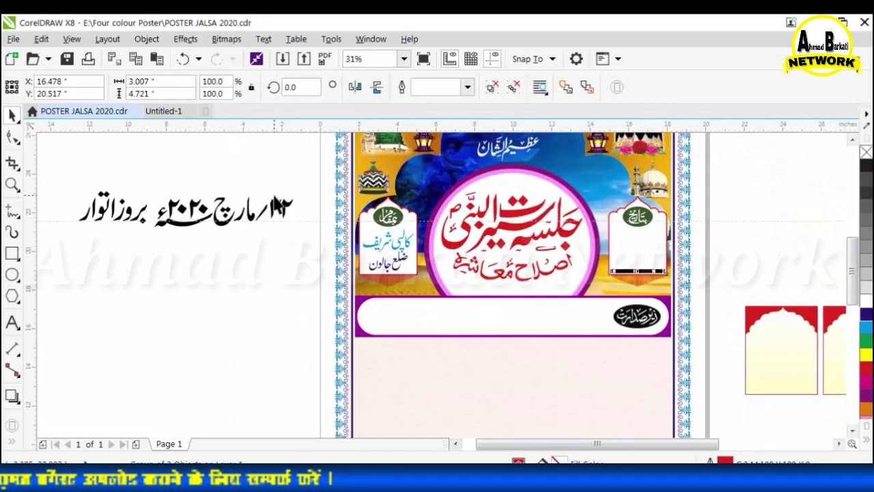
pyautogui.press('Escape')
pyautogui.moveTo(164, 215); pyautogui.dragTo(625, 238)
pyautogui.moveTo(536, 255); pyautogui.dragTo(600, 308)
pyautogui.scroll(2, 645, 226)
pyautogui.moveTo(614, 235); pyautogui.dragTo(635, 269)
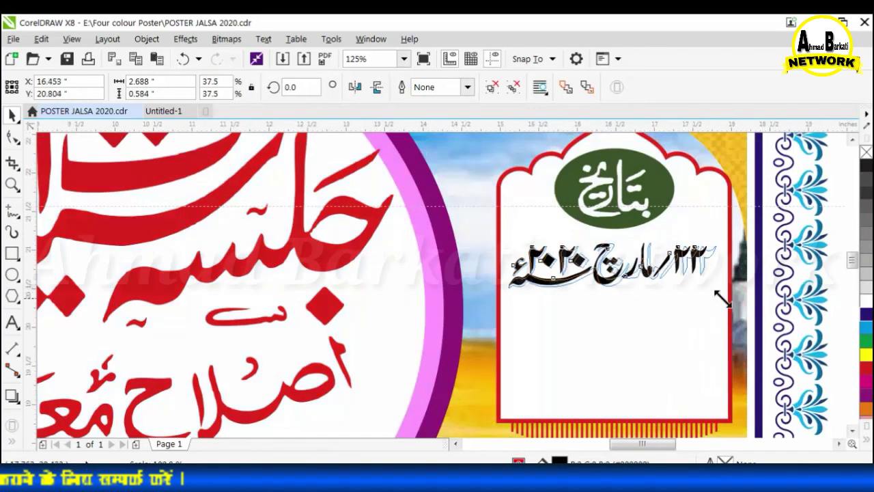
# Check the Untitled-1 poster for reference, then return to POSTER JALSA 2020.
pyautogui.scroll(-1, 722, 299)
pyautogui.click(163, 111)
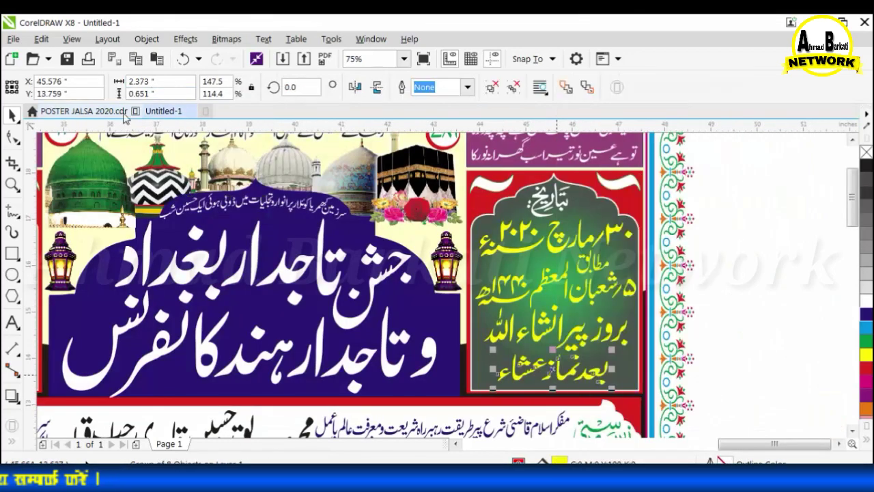
pyautogui.click(125, 112)
pyautogui.rightClick(679, 268)
pyautogui.scroll(-3, 672, 287)
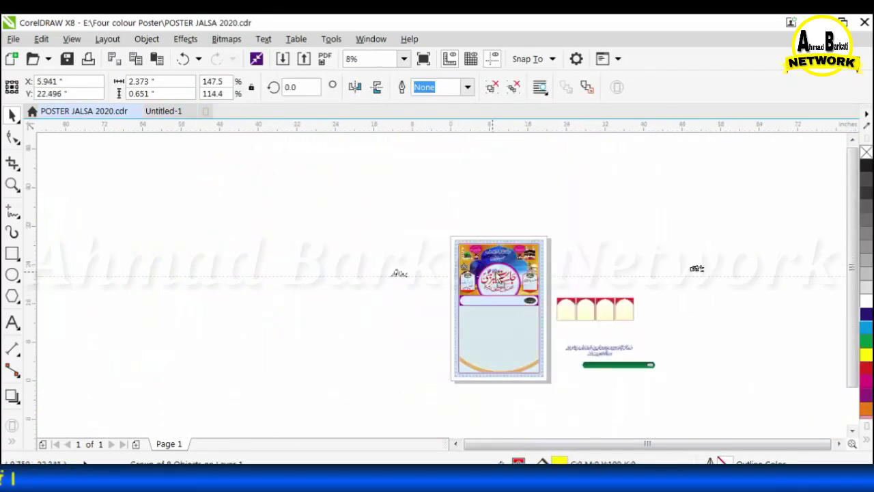
pyautogui.scroll(3, 410, 277)
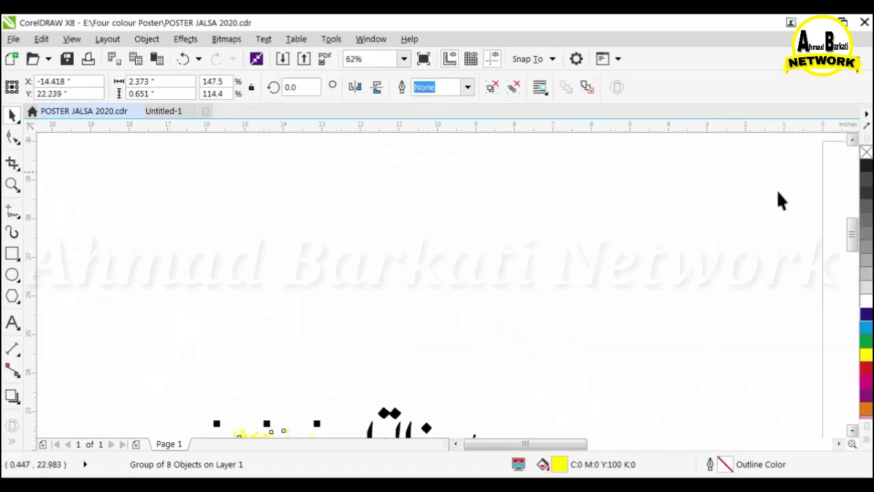
# Enlarge the بروز اتوار text, place it beside the prayer-time text, and group them.
pyautogui.click(777, 192)
pyautogui.click(301, 260)
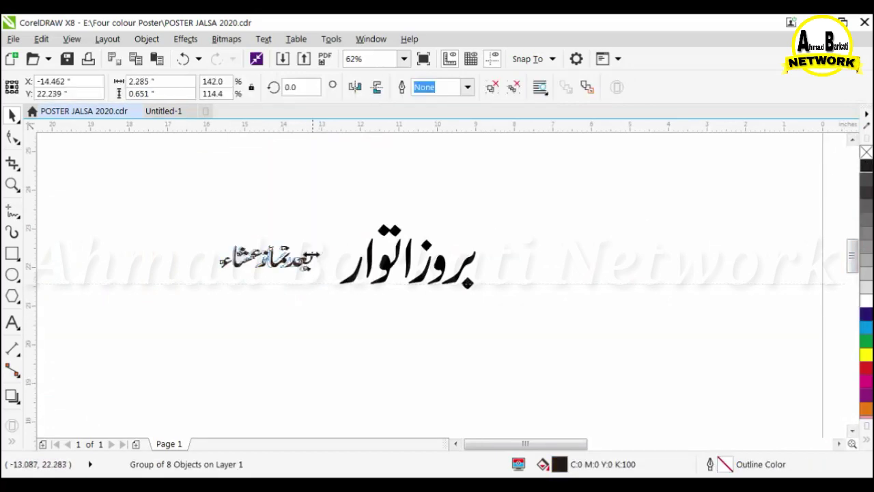
pyautogui.moveTo(328, 296); pyautogui.dragTo(341, 301)
pyautogui.scroll(2, 262, 265)
pyautogui.moveTo(450, 296); pyautogui.dragTo(496, 325)
pyautogui.scroll(-3, 471, 312)
pyautogui.moveTo(368, 242); pyautogui.dragTo(634, 386)
pyautogui.hotkey('ctrl', 'g')
# Scale the combined بروز اتوار بعد نماز عشاء line into the date panel below the date.
pyautogui.click(433, 207)
pyautogui.scroll(-1, 434, 253)
pyautogui.moveTo(464, 277); pyautogui.dragTo(733, 301)
pyautogui.scroll(2, 743, 304)
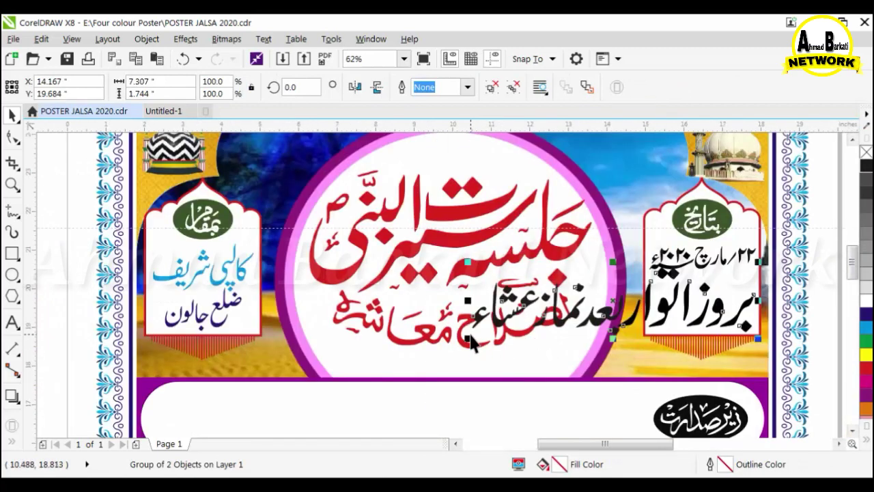
pyautogui.moveTo(528, 324); pyautogui.dragTo(681, 324)
pyautogui.hotkey('ctrl', 'z')
pyautogui.click(473, 346)
pyautogui.moveTo(646, 364); pyautogui.dragTo(649, 311)
pyautogui.scroll(2, 753, 287)
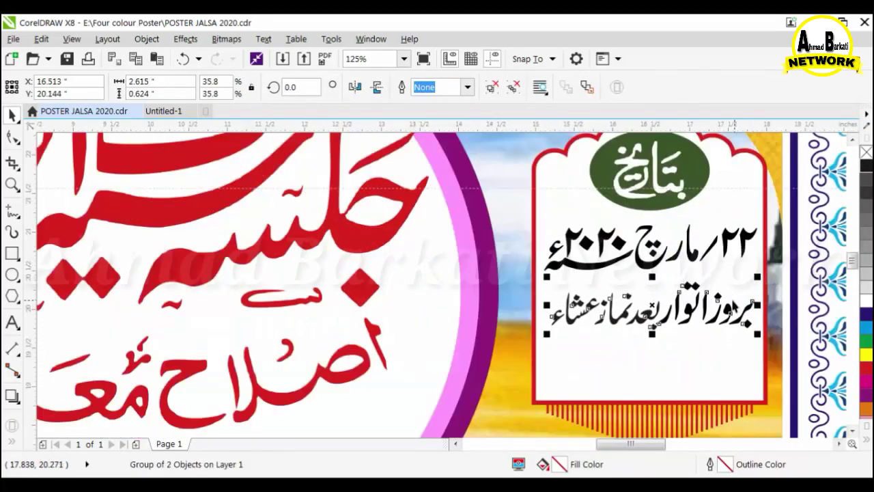
pyautogui.scroll(-2, 542, 263)
pyautogui.press('Escape')
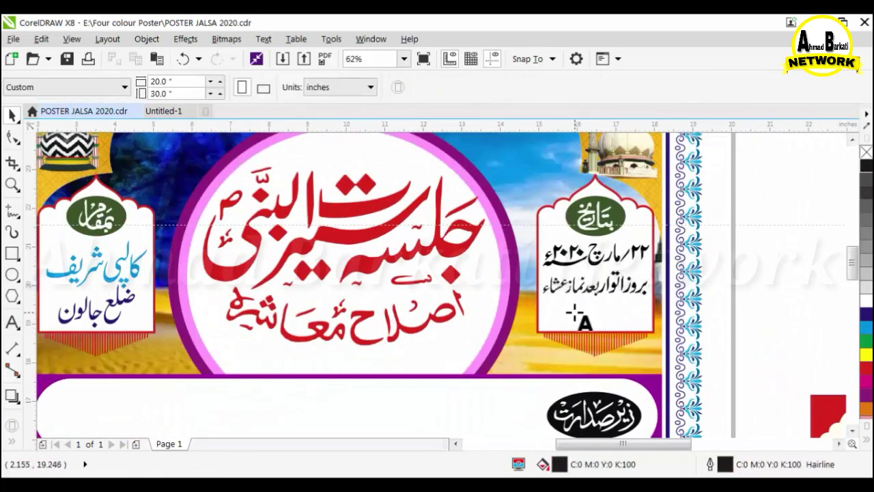
# Add an enlarged, bold 22-03-2020 text line in the date panel.
pyautogui.click(576, 316)
pyautogui.scroll(2, 576, 313)
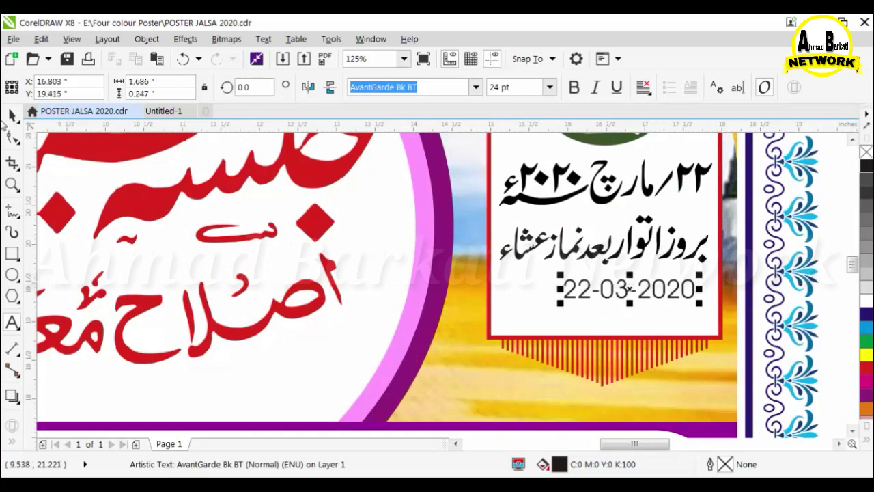
pyautogui.moveTo(523, 333); pyautogui.dragTo(493, 313)
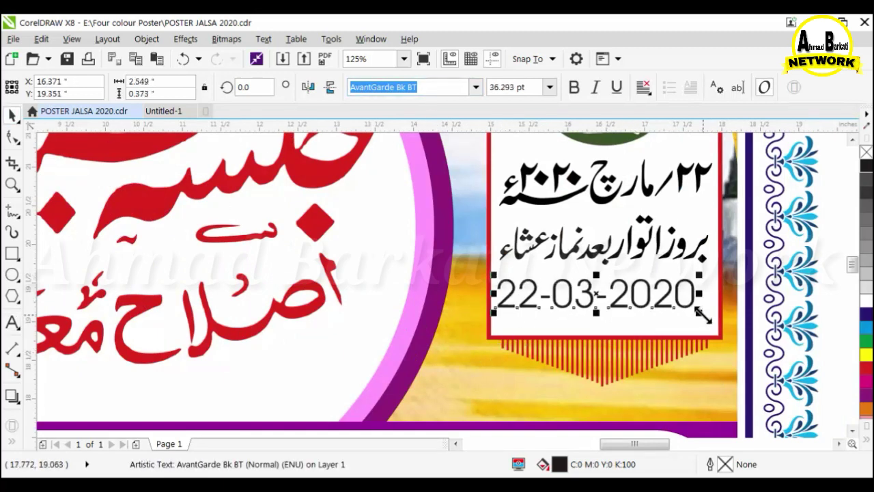
pyautogui.click(575, 87)
pyautogui.moveTo(645, 301); pyautogui.dragTo(651, 305)
# Select the Urdu date lines above, then the red subtitle lettering.
pyautogui.click(647, 251)
pyautogui.scroll(-1, 571, 267)
pyautogui.scroll(1, 592, 223)
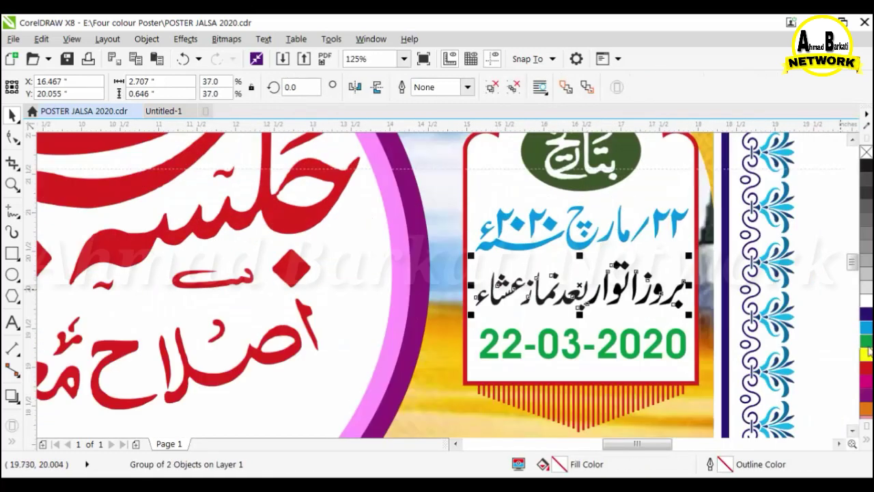
pyautogui.scroll(-2, 754, 280)
pyautogui.click(485, 281)
pyautogui.scroll(1, 105, 308)
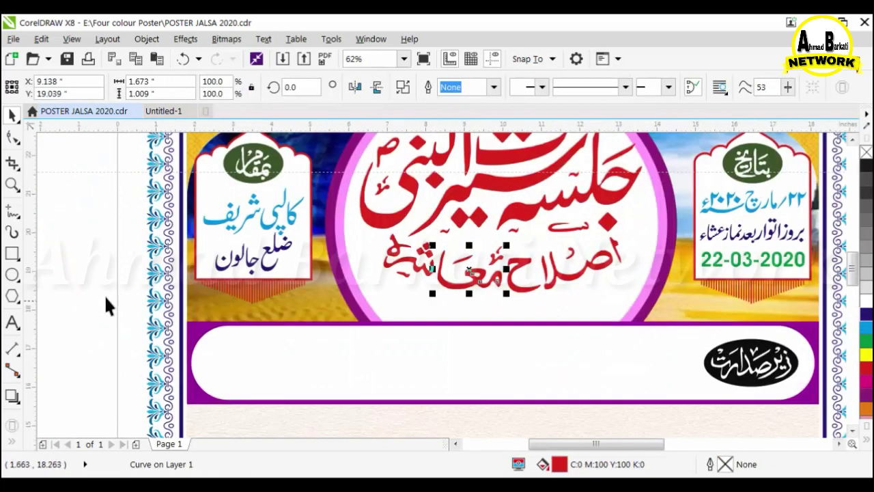
# Move the red اصلاح معاشرہ subtitle down slightly, enlarging and stretching it taller.
pyautogui.moveTo(522, 283); pyautogui.dragTo(522, 290)
pyautogui.moveTo(625, 304); pyautogui.dragTo(641, 316)
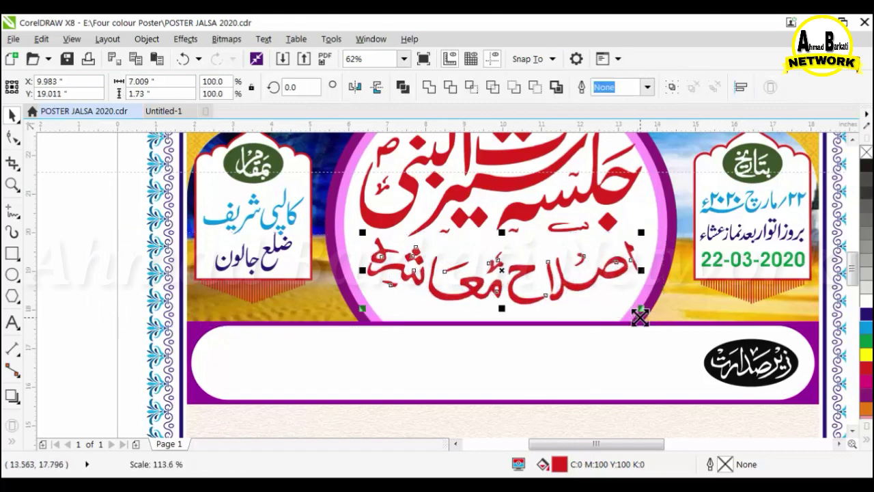
pyautogui.moveTo(503, 309); pyautogui.dragTo(505, 321)
pyautogui.moveTo(506, 222); pyautogui.dragTo(498, 227)
pyautogui.click(145, 306)
pyautogui.scroll(-1, 362, 317)
pyautogui.scroll(2, 413, 197)
# Fill the title circle's outer ring yellow and its inner ring blue.
pyautogui.click(418, 177)
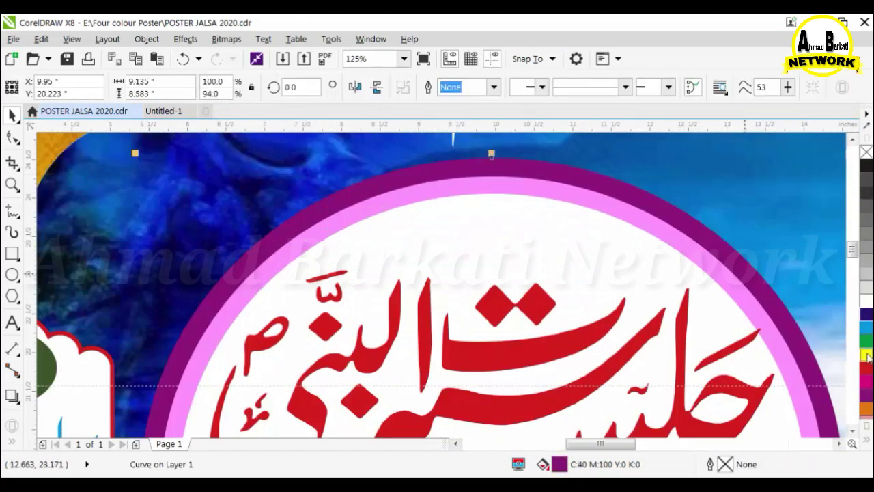
pyautogui.click(866, 354)
pyautogui.click(719, 274)
pyautogui.click(865, 314)
pyautogui.scroll(-3, 404, 256)
pyautogui.click(549, 275)
pyautogui.scroll(1, 422, 288)
pyautogui.click(631, 257)
pyautogui.click(638, 257)
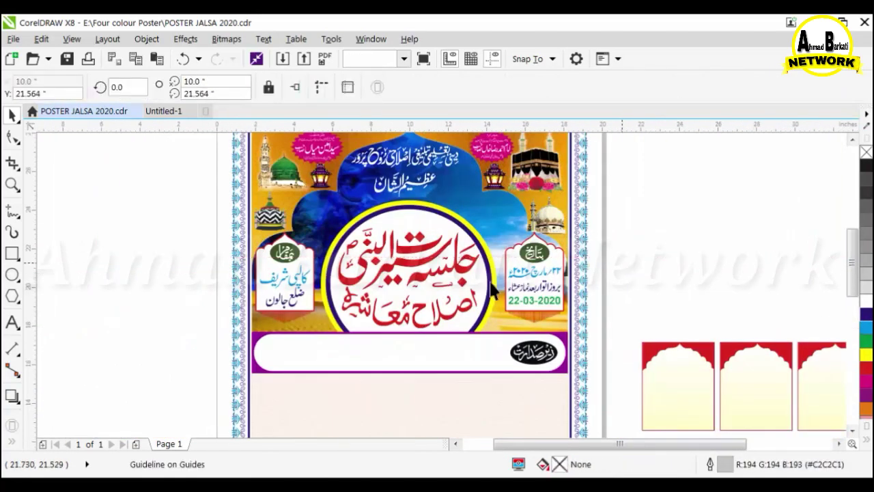
pyautogui.press('Escape')
pyautogui.scroll(-1, 482, 275)
pyautogui.scroll(1, 467, 321)
pyautogui.scroll(-1, 459, 284)
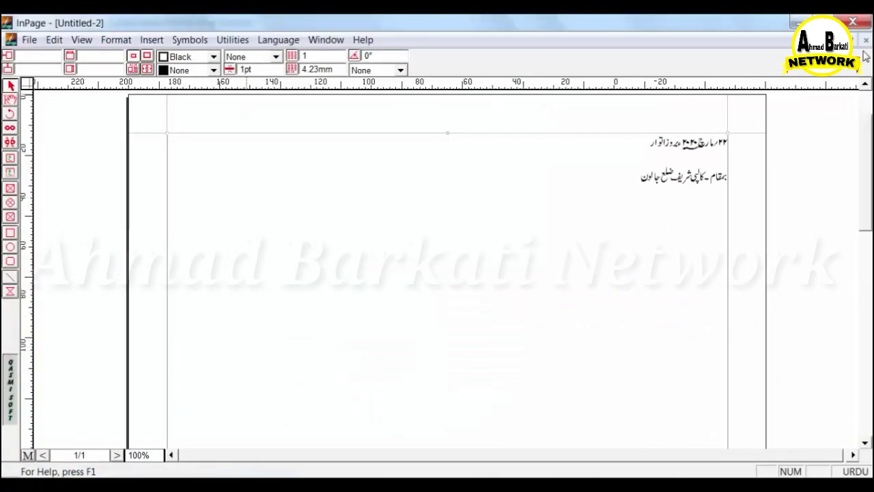
# Discard Untitled-2 unsaved and set all the speaker text's character spacing to -3%.
pyautogui.click(866, 40)
pyautogui.click(448, 286)
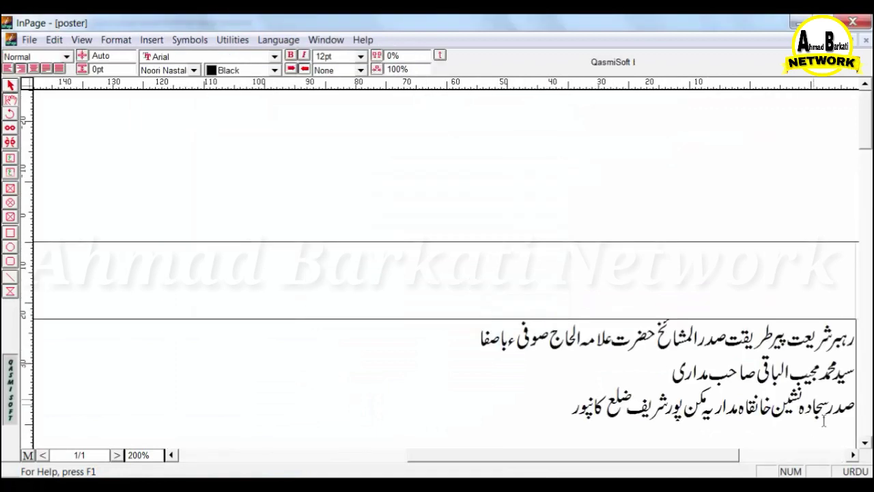
pyautogui.hotkey('ctrl', 'a')
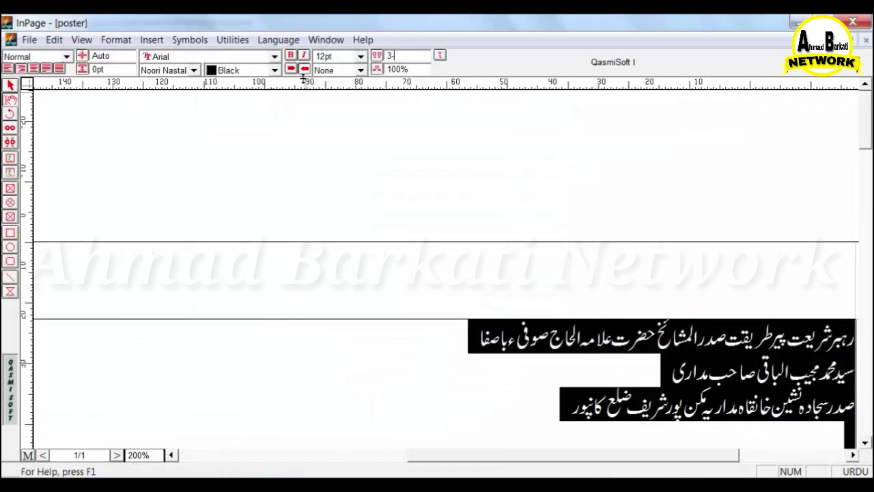
pyautogui.write('-3')
pyautogui.press('Return')
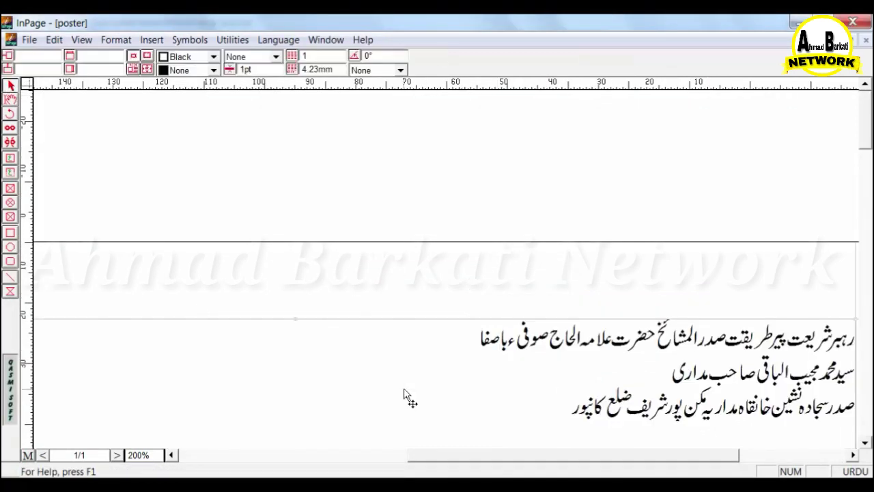
# Copy the speaker text box.
pyautogui.click(242, 376)
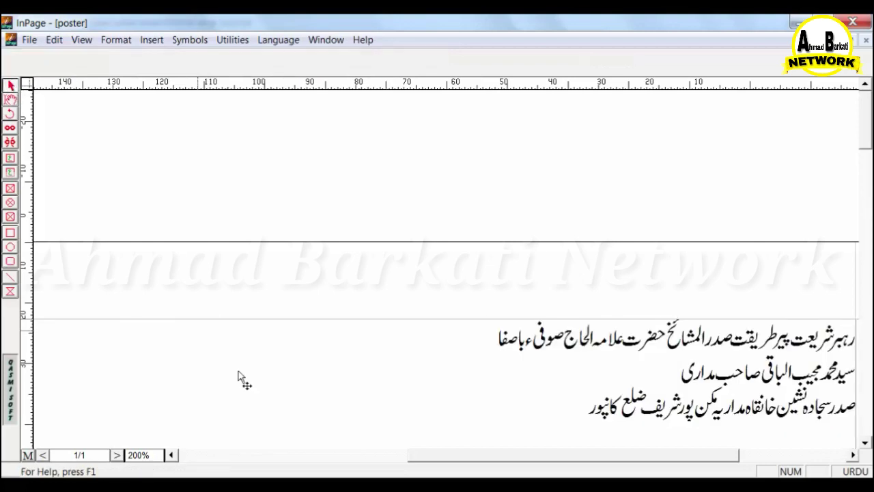
pyautogui.rightClick(301, 353)
pyautogui.click(335, 411)
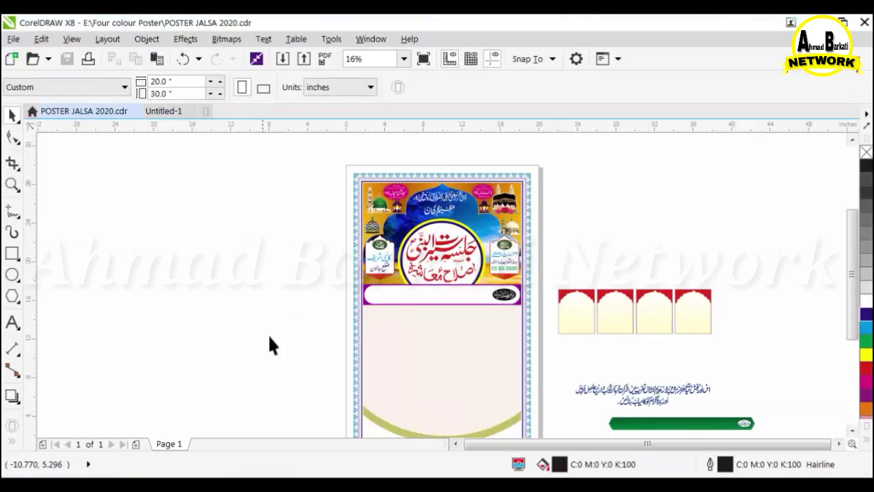
pyautogui.scroll(-2, 271, 335)
pyautogui.rightClick(282, 210)
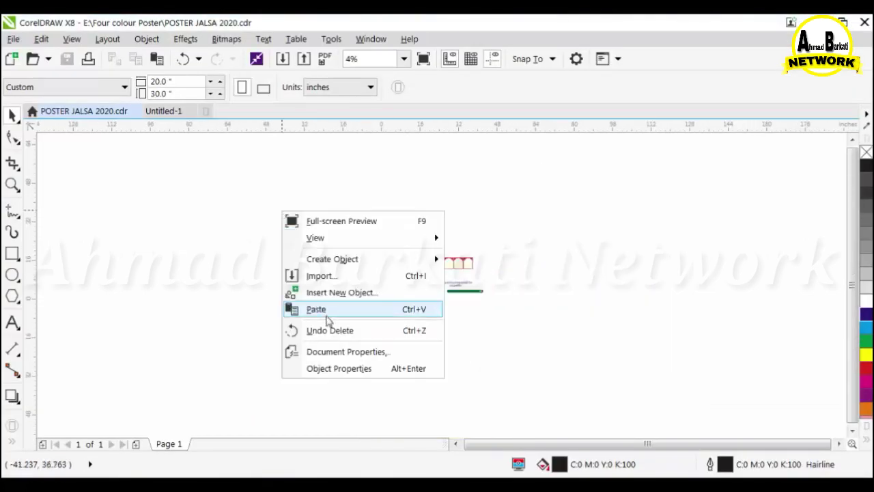
# Paste the Urdu speaker text beside the poster and move the stray hamza above its word.
pyautogui.click(295, 309)
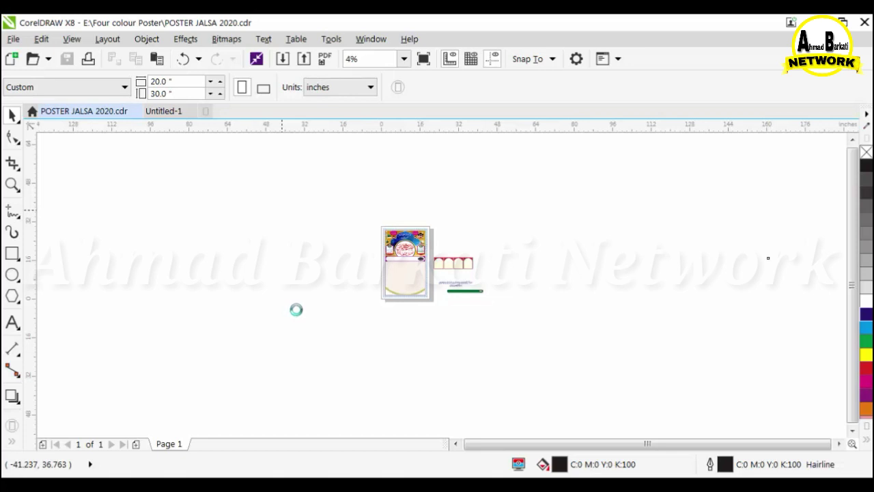
pyautogui.scroll(-1, 375, 285)
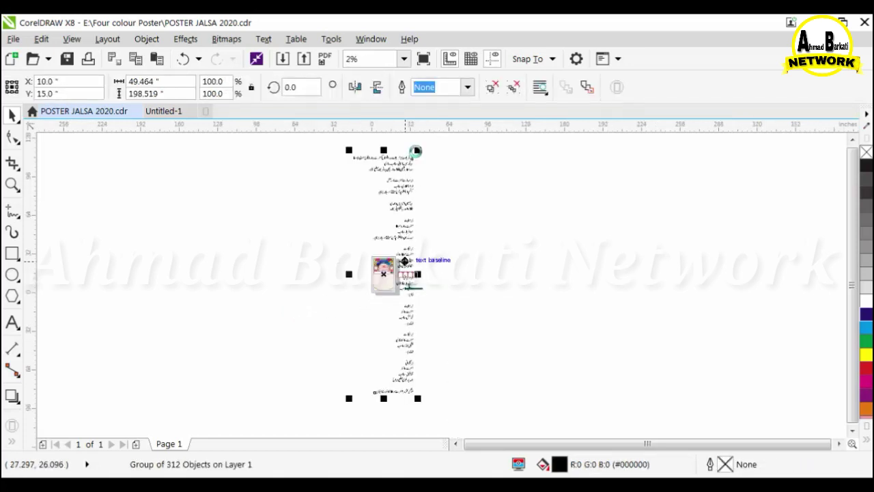
pyautogui.scroll(2, 362, 271)
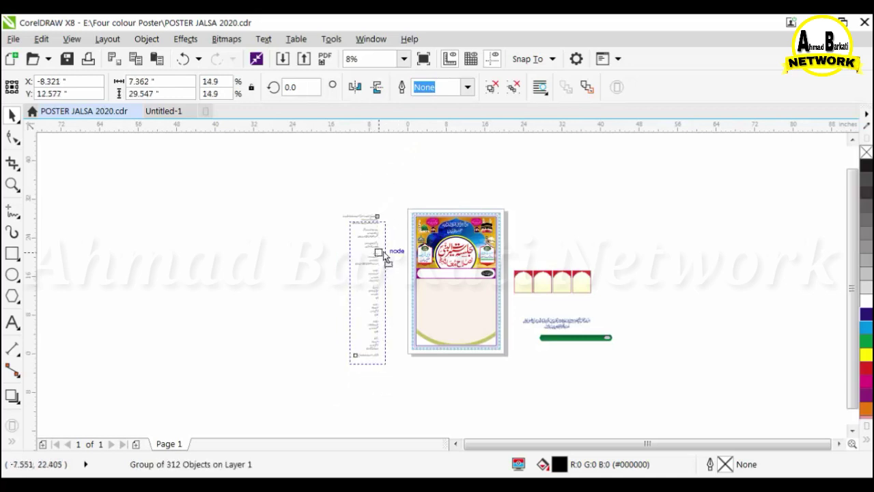
pyautogui.scroll(3, 385, 258)
pyautogui.press('Escape')
pyautogui.moveTo(553, 249); pyautogui.dragTo(553, 248)
pyautogui.press('Escape')
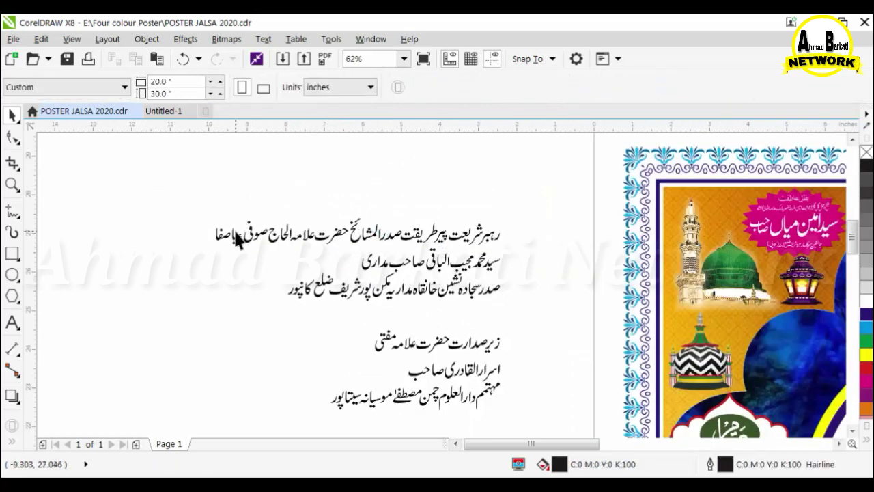
pyautogui.scroll(3, 236, 234)
pyautogui.moveTo(273, 285); pyautogui.dragTo(314, 215)
pyautogui.press('Escape')
pyautogui.scroll(-1, 274, 271)
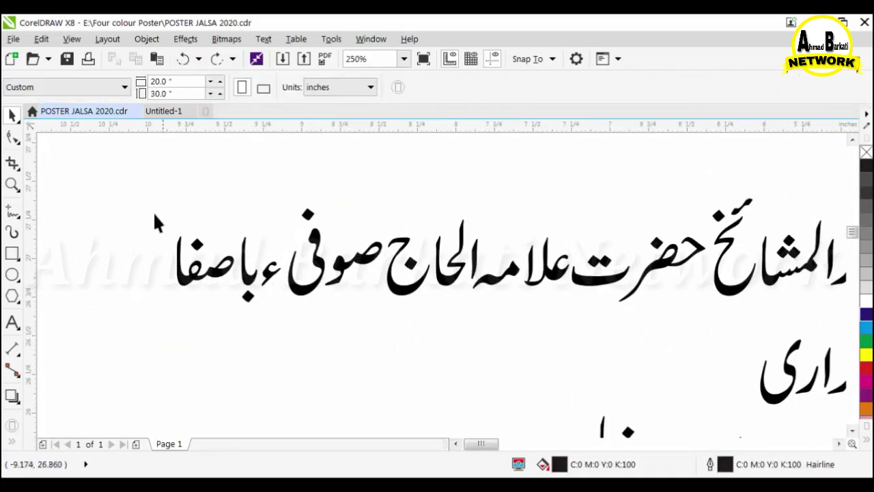
pyautogui.scroll(-1, 171, 239)
# Nudge the first line's letters upward and group them.
pyautogui.moveTo(779, 293); pyautogui.dragTo(779, 294)
pyautogui.press('Up')
pyautogui.press('Up')
pyautogui.press('Up')
pyautogui.press('Up')
pyautogui.press('Up')
pyautogui.press('Up')
pyautogui.click(674, 90)
pyautogui.scroll(-1, 444, 220)
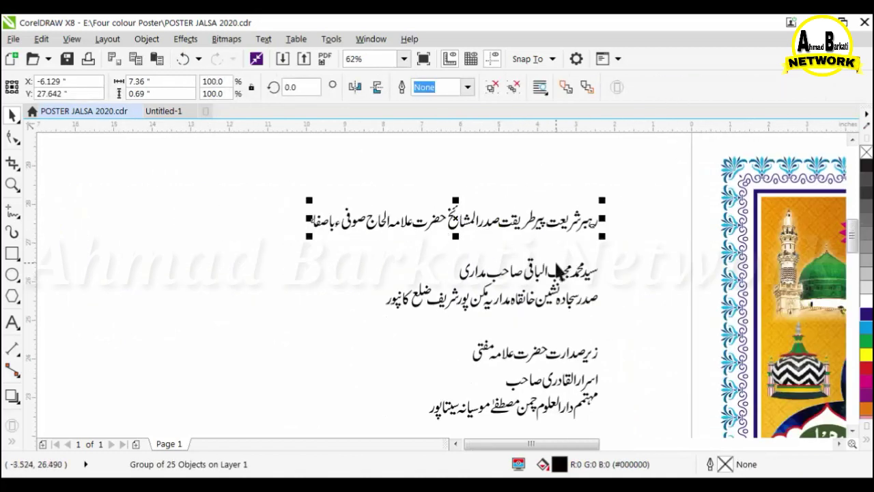
pyautogui.scroll(2, 511, 266)
# Move a misplaced letter and its dot into place, nudging the four loose pieces right.
pyautogui.moveTo(456, 299); pyautogui.dragTo(508, 281)
pyautogui.scroll(1, 506, 289)
pyautogui.click(495, 295)
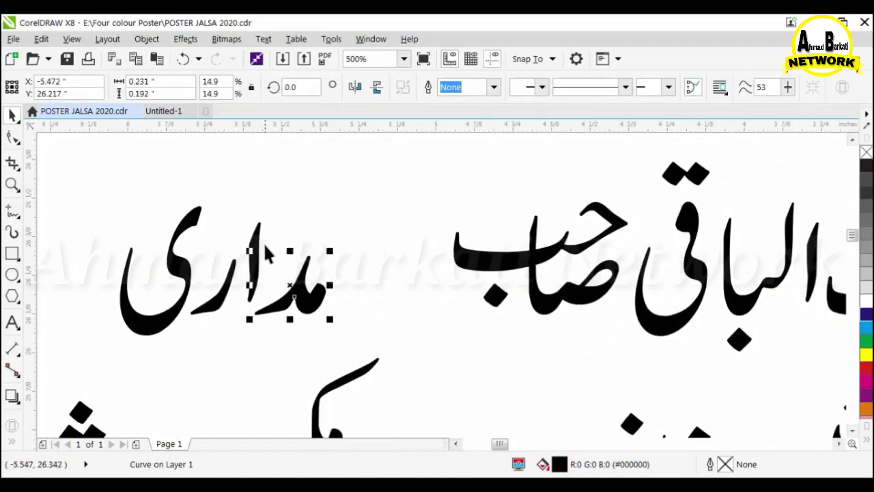
pyautogui.moveTo(97, 176); pyautogui.dragTo(414, 347)
pyautogui.press('Right')
pyautogui.press('Right')
pyautogui.press('Right')
pyautogui.press('Right')
pyautogui.scroll(-1, 254, 296)
# Nudge the whole second line upward.
pyautogui.moveTo(207, 176); pyautogui.dragTo(538, 299)
pyautogui.scroll(-1, 429, 235)
pyautogui.moveTo(285, 198); pyautogui.dragTo(614, 292)
pyautogui.press('Up')
pyautogui.press('Up')
pyautogui.press('Up')
pyautogui.press('Up')
pyautogui.press('Up')
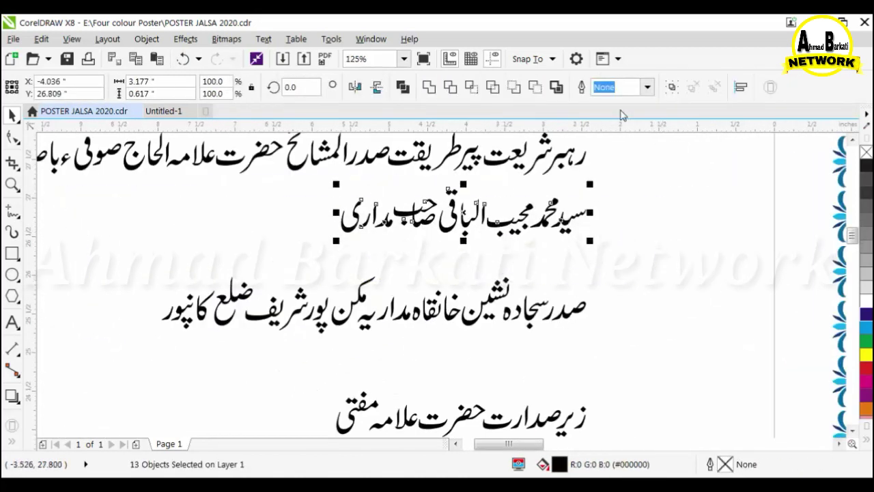
pyautogui.click(672, 87)
# Align the third line's letters vertically and group them.
pyautogui.moveTo(653, 255); pyautogui.dragTo(103, 349)
pyautogui.press('Up')
pyautogui.press('Up')
pyautogui.press('Up')
pyautogui.press('Up')
pyautogui.press('Down')
pyautogui.click(672, 87)
pyautogui.scroll(-2, 544, 188)
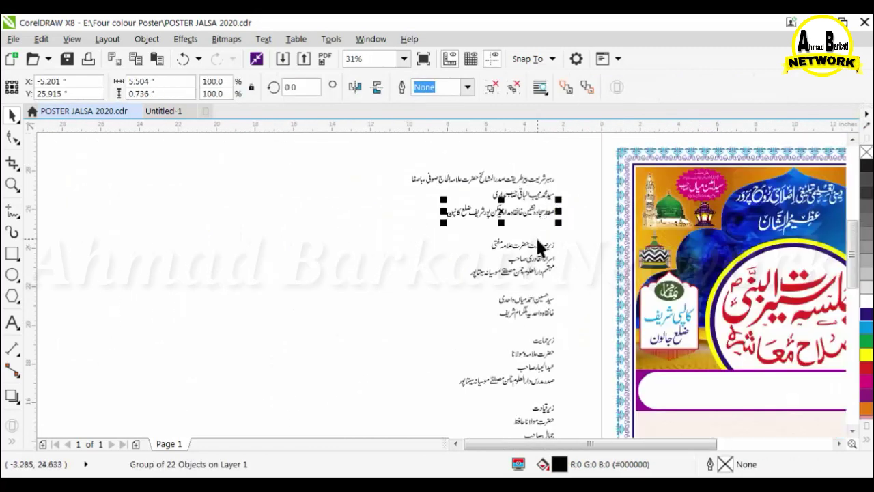
pyautogui.scroll(4, 549, 242)
# Delete the stray dots under the first word.
pyautogui.click(594, 313)
pyautogui.click(505, 299)
pyautogui.scroll(-1, 500, 293)
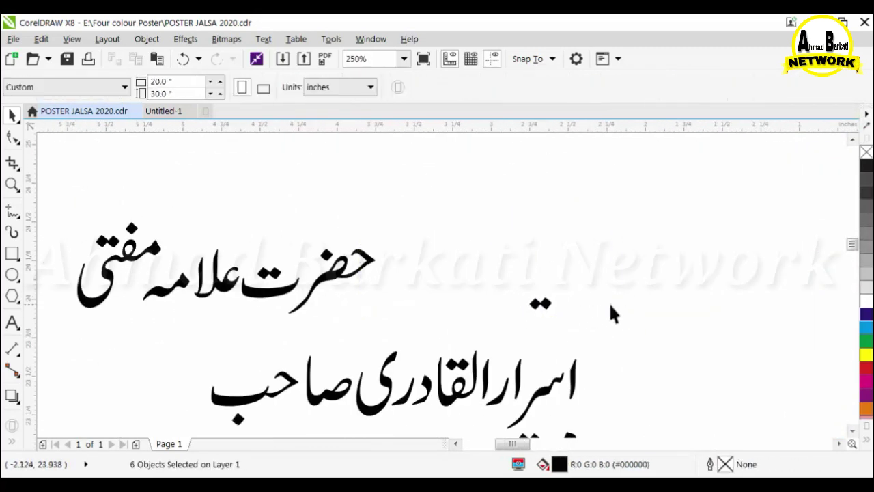
pyautogui.click(540, 303)
pyautogui.press('Delete')
pyautogui.scroll(1, 287, 294)
# Reposition the first and leftmost words of the line.
pyautogui.moveTo(376, 260); pyautogui.dragTo(386, 246)
pyautogui.click(409, 301)
pyautogui.scroll(-1, 410, 301)
pyautogui.scroll(1, 88, 268)
pyautogui.click(233, 277)
pyautogui.scroll(-2, 249, 283)
# Group the five letters of the line together.
pyautogui.moveTo(226, 235); pyautogui.dragTo(456, 314)
pyautogui.click(671, 87)
pyautogui.click(194, 272)
pyautogui.scroll(-2, 133, 239)
pyautogui.scroll(1, 133, 239)
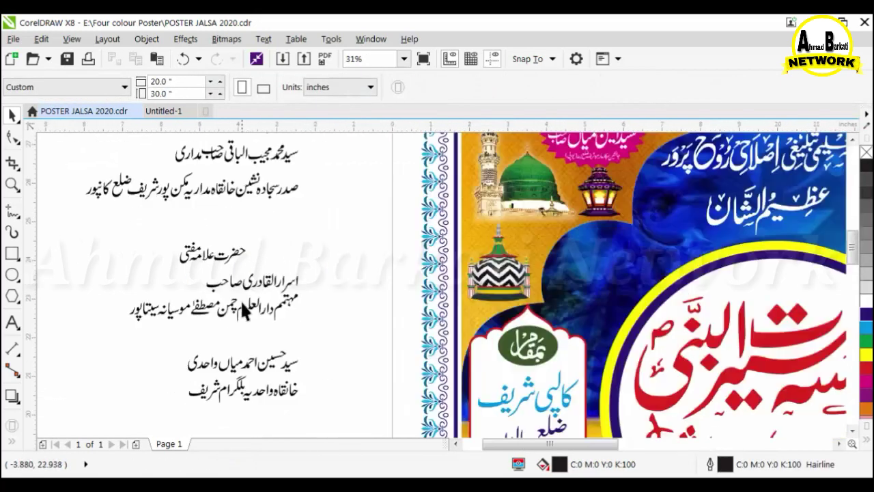
pyautogui.click(251, 288)
pyautogui.scroll(3, 232, 293)
pyautogui.moveTo(230, 306); pyautogui.dragTo(231, 308)
pyautogui.moveTo(164, 239); pyautogui.dragTo(588, 340)
pyautogui.click(560, 314)
# Group the twelve letters of the name line.
pyautogui.click(504, 283)
pyautogui.keyDown('shift'); pyautogui.click(516, 280); pyautogui.keyUp('shift')
pyautogui.scroll(2, 497, 307)
pyautogui.click(483, 285)
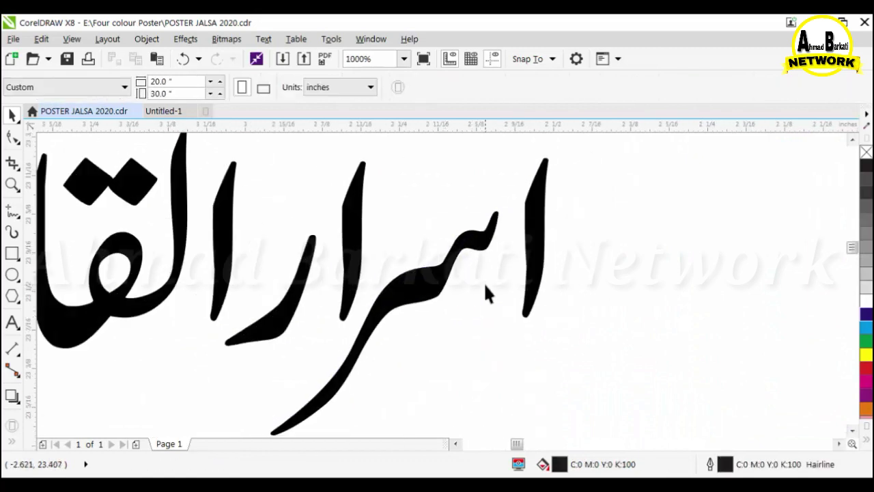
pyautogui.scroll(-3, 479, 286)
pyautogui.moveTo(503, 257); pyautogui.dragTo(326, 302)
pyautogui.click(671, 87)
pyautogui.scroll(-2, 443, 304)
pyautogui.scroll(1, 395, 232)
pyautogui.click(410, 205)
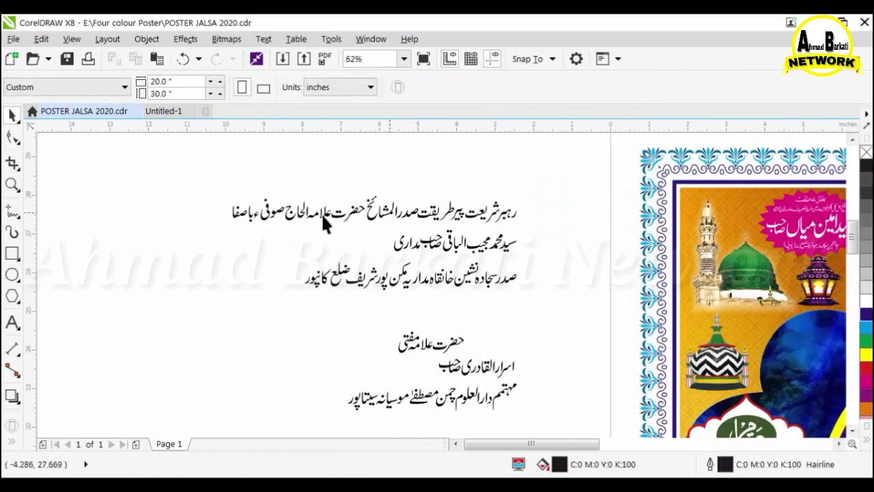
pyautogui.scroll(-1, 208, 235)
# Ungroup the top line and move its first phrase above the rest as a group.
pyautogui.click(278, 219)
pyautogui.scroll(2, 265, 198)
pyautogui.click(492, 88)
pyautogui.click(763, 236)
pyautogui.moveTo(751, 196); pyautogui.dragTo(325, 327)
pyautogui.moveTo(519, 278); pyautogui.dragTo(263, 232)
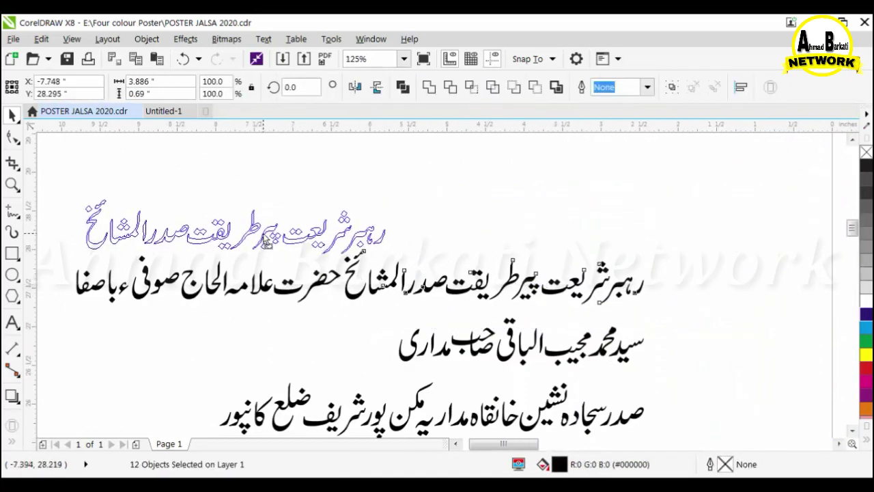
pyautogui.press('Left')
pyautogui.press('Left')
pyautogui.click(672, 88)
pyautogui.press('Down')
# Move the third line left so it sits under the others.
pyautogui.moveTo(383, 318); pyautogui.dragTo(35, 234)
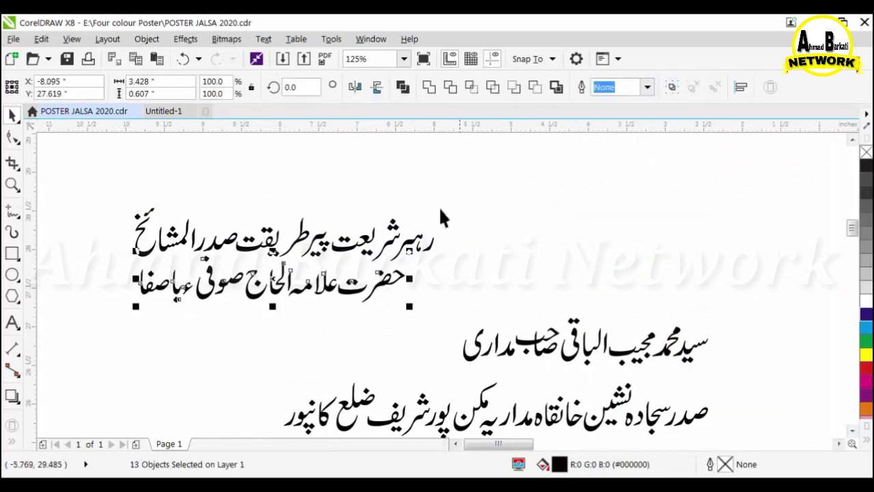
pyautogui.click(545, 218)
pyautogui.scroll(-1, 295, 198)
pyautogui.moveTo(436, 271); pyautogui.dragTo(288, 267)
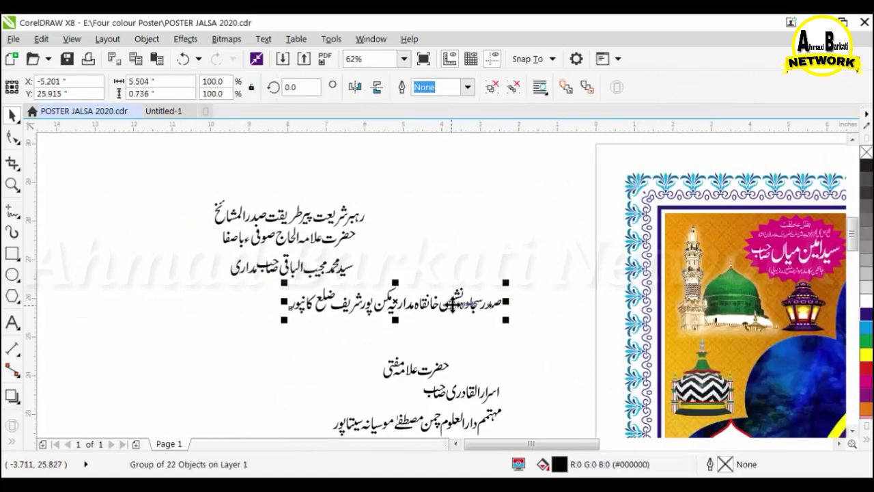
pyautogui.moveTo(451, 304); pyautogui.dragTo(522, 284)
# Split the third line, moving its second half below the first and grouping it.
pyautogui.click(513, 87)
pyautogui.click(456, 243)
pyautogui.moveTo(322, 330); pyautogui.dragTo(465, 252)
pyautogui.hotkey('ctrl', 'z')
pyautogui.scroll(2, 418, 281)
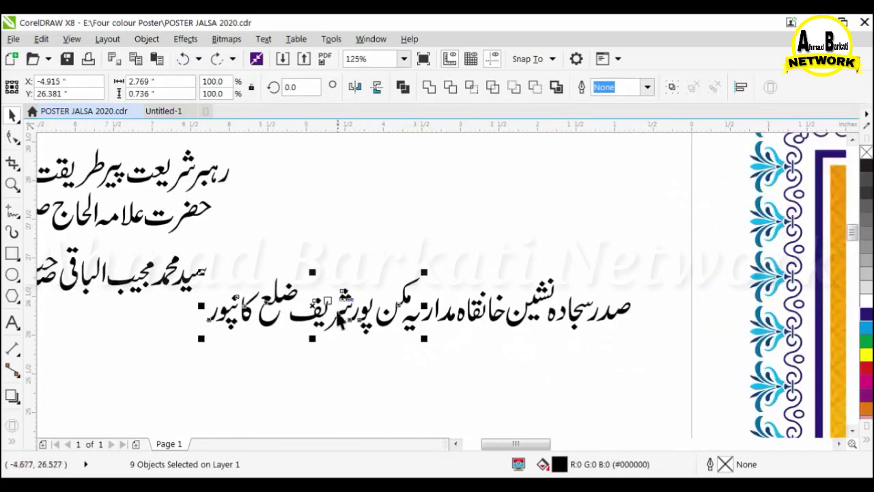
pyautogui.moveTo(546, 370); pyautogui.dragTo(548, 362)
pyautogui.click(671, 88)
# Group the upper half of the split third line.
pyautogui.moveTo(388, 234); pyautogui.dragTo(645, 339)
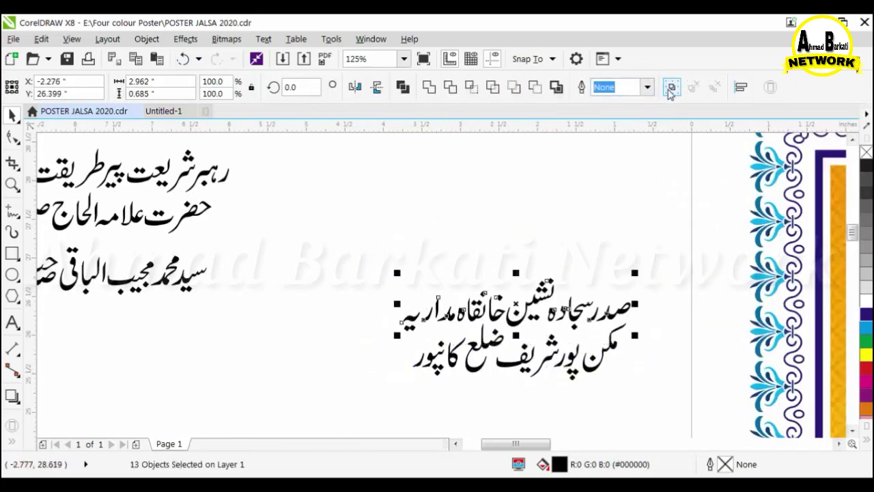
pyautogui.click(671, 88)
pyautogui.keyDown('shift'); pyautogui.click(548, 345); pyautogui.keyUp('shift')
pyautogui.click(303, 280)
pyautogui.scroll(-4, 303, 280)
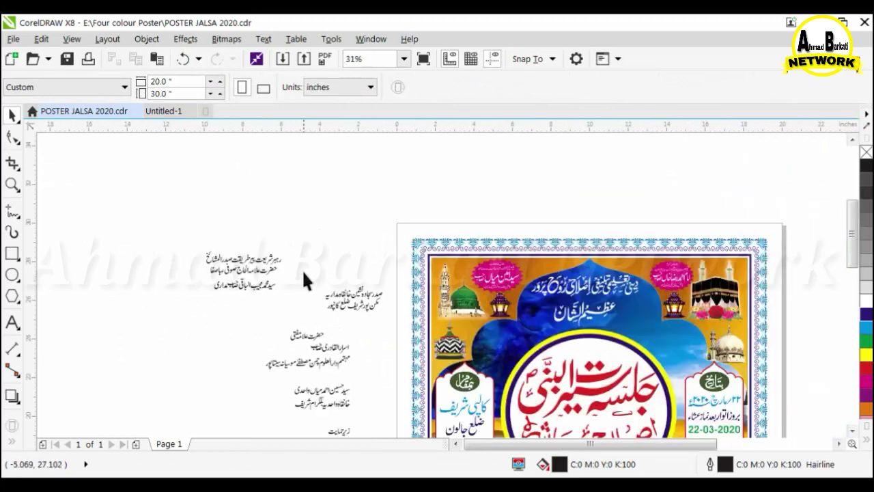
# Drag all the speaker text groups into the white bottom banner.
pyautogui.click(262, 263)
pyautogui.keyDown('shift'); pyautogui.click(262, 256); pyautogui.keyUp('shift')
pyautogui.scroll(-1, 262, 258)
pyautogui.scroll(1, 267, 286)
pyautogui.moveTo(248, 231); pyautogui.dragTo(654, 406)
pyautogui.moveTo(246, 215); pyautogui.dragTo(574, 416)
pyautogui.click(366, 238)
pyautogui.keyDown('shift'); pyautogui.click(367, 228); pyautogui.keyUp('shift')
pyautogui.moveTo(367, 228); pyautogui.dragTo(480, 405)
pyautogui.scroll(-1, 265, 289)
pyautogui.scroll(2, 428, 349)
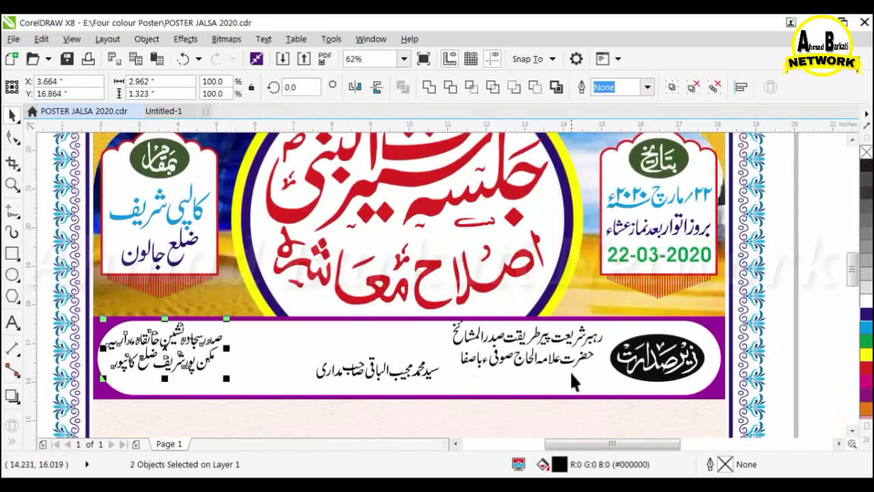
# Nudge the black oval to the right beside the text lines.
pyautogui.click(553, 339)
pyautogui.scroll(-1, 279, 270)
pyautogui.scroll(1, 433, 317)
pyautogui.click(391, 309)
pyautogui.click(420, 297)
pyautogui.scroll(1, 420, 297)
pyautogui.scroll(-1, 228, 290)
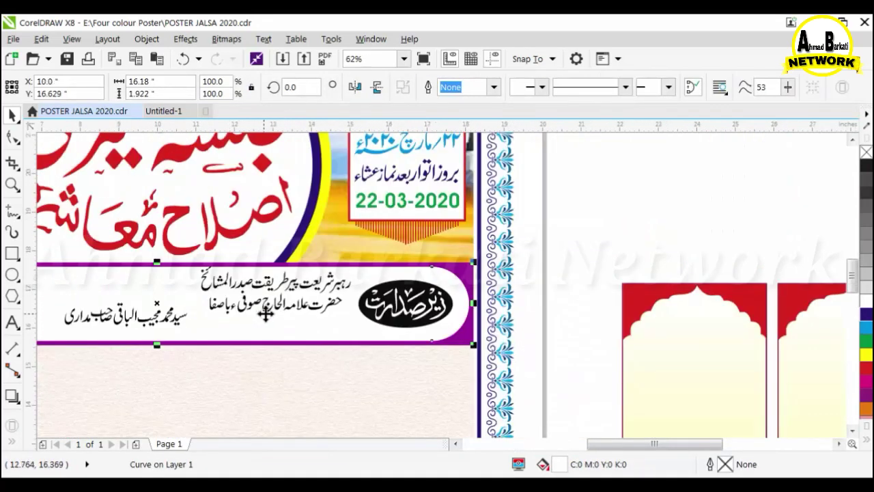
pyautogui.click(265, 311)
pyautogui.press('Right')
pyautogui.click(264, 290)
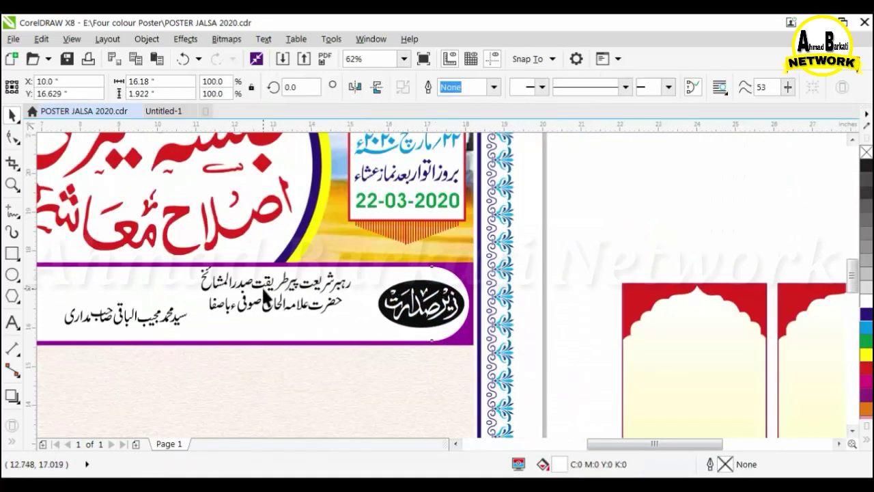
pyautogui.keyDown('shift'); pyautogui.click(273, 307); pyautogui.keyUp('shift')
# Move both text lines down and to the right within the banner.
pyautogui.keyDown('shift'); pyautogui.click(269, 280); pyautogui.keyUp('shift')
pyautogui.press('Escape')
pyautogui.click(283, 281)
pyautogui.keyDown('shift'); pyautogui.click(293, 304); pyautogui.keyUp('shift')
pyautogui.moveTo(300, 306); pyautogui.dragTo(326, 320)
pyautogui.scroll(-1, 327, 311)
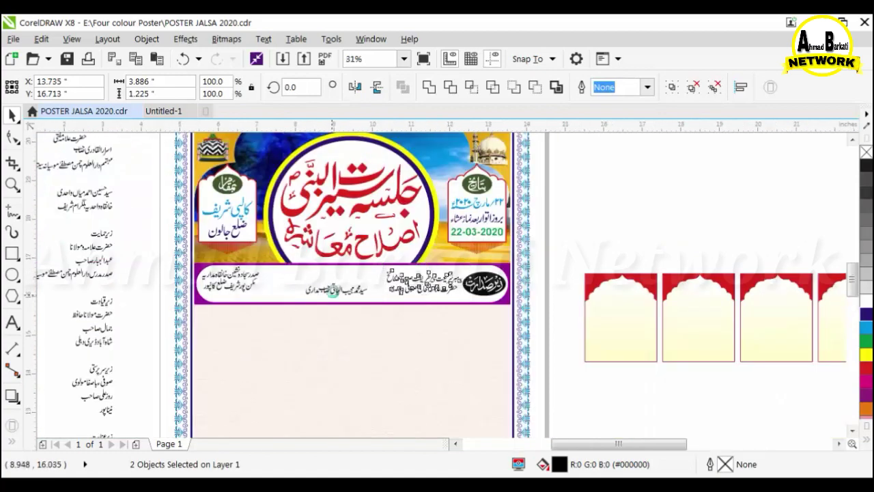
pyautogui.scroll(1, 323, 298)
# Ungroup the top name line into its separate phrases.
pyautogui.click(371, 282)
pyautogui.scroll(-1, 377, 283)
pyautogui.scroll(1, 531, 252)
pyautogui.click(315, 281)
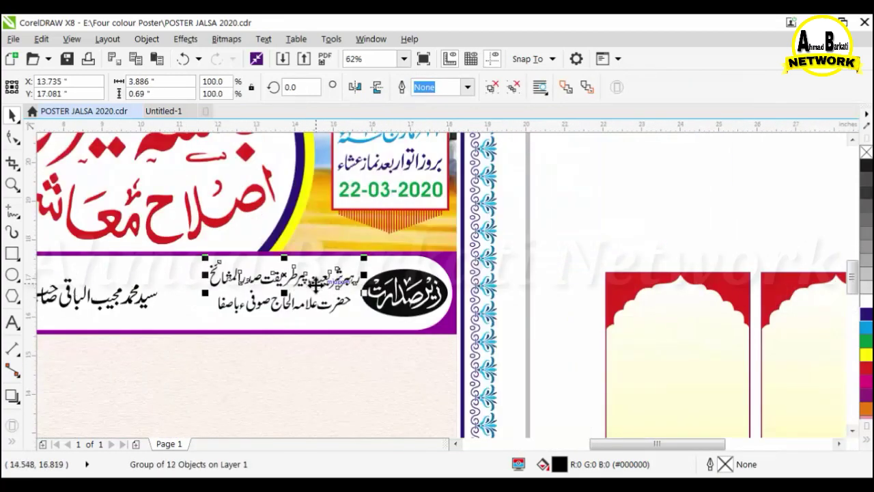
pyautogui.click(491, 87)
pyautogui.scroll(1, 732, 206)
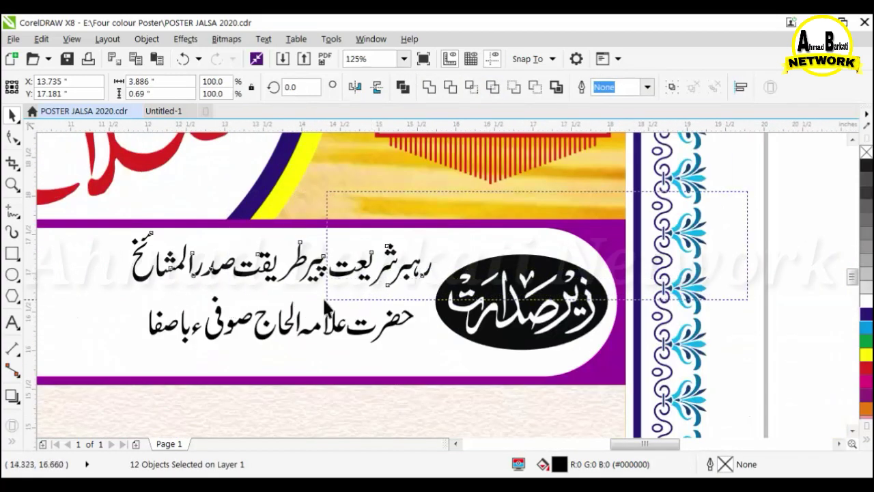
pyautogui.scroll(-1, 363, 236)
pyautogui.scroll(1, 367, 271)
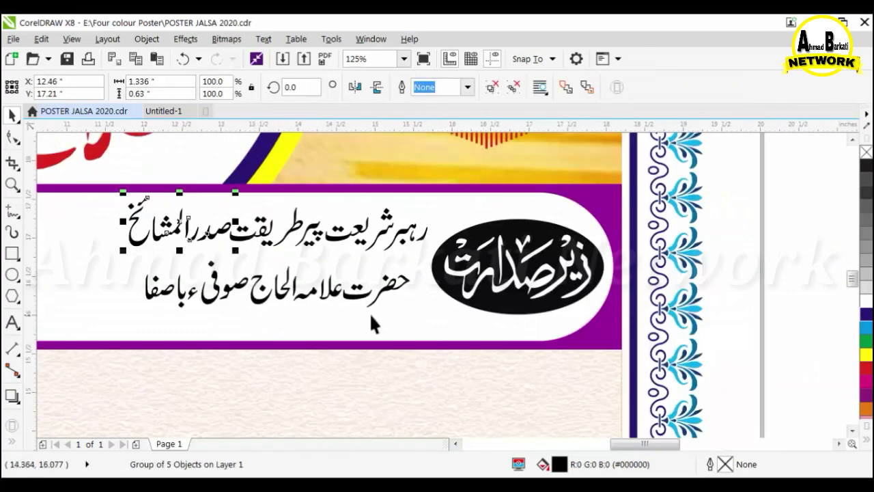
# Stack the name phrases into three rows and centre them on the bottom line.
pyautogui.moveTo(205, 234); pyautogui.dragTo(408, 333)
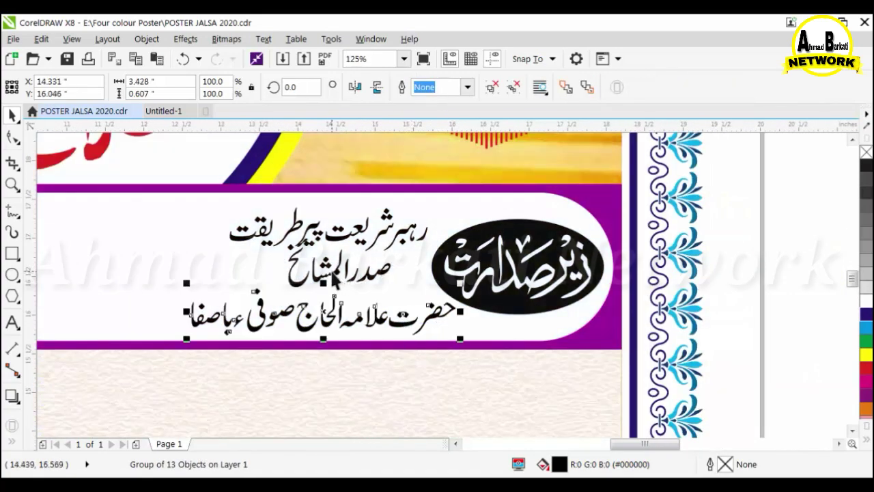
pyautogui.scroll(1, 409, 333)
pyautogui.moveTo(358, 204); pyautogui.dragTo(360, 235)
pyautogui.scroll(-1, 353, 330)
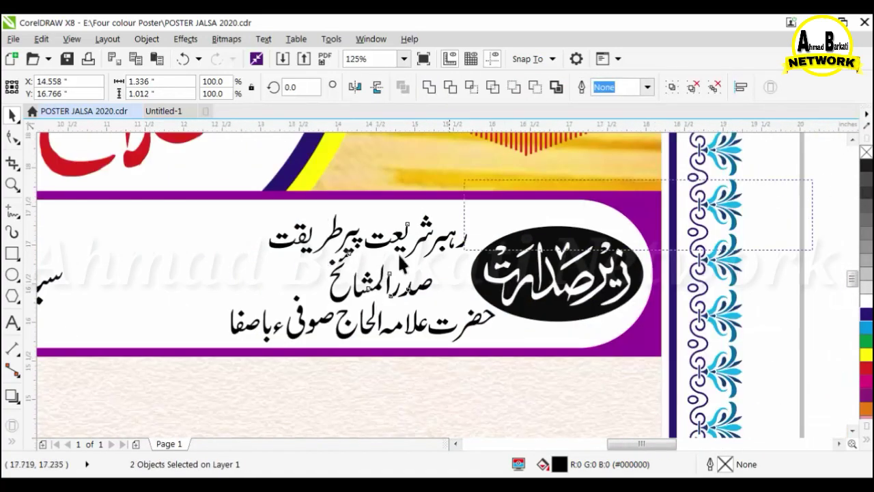
pyautogui.keyDown('shift'); pyautogui.click(418, 325); pyautogui.keyUp('shift')
pyautogui.press('c')
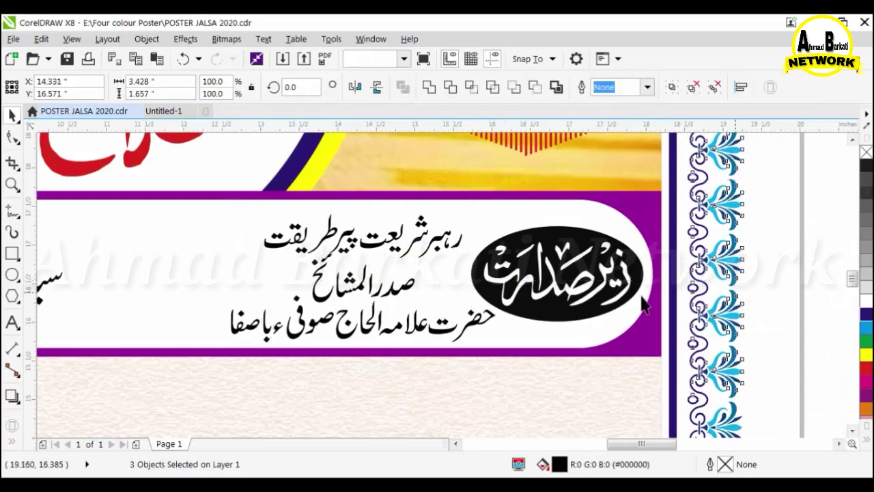
# Shift the top line up-right and the middle line right to balance the stack.
pyautogui.scroll(1, 381, 233)
pyautogui.moveTo(386, 252); pyautogui.dragTo(425, 227)
pyautogui.moveTo(394, 346); pyautogui.dragTo(474, 333)
pyautogui.scroll(-1, 532, 312)
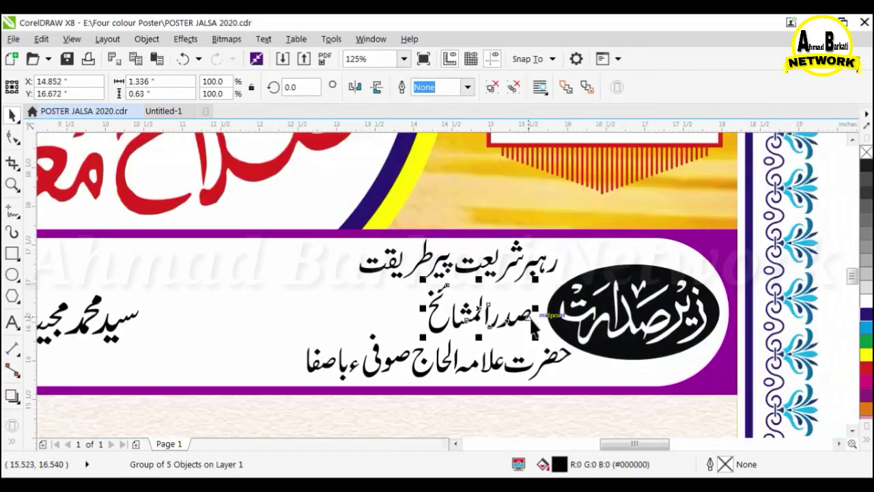
# Ungroup the speaker line and close the gaps in حضرت علامہ الحاج.
pyautogui.scroll(1, 534, 328)
pyautogui.scroll(-2, 497, 341)
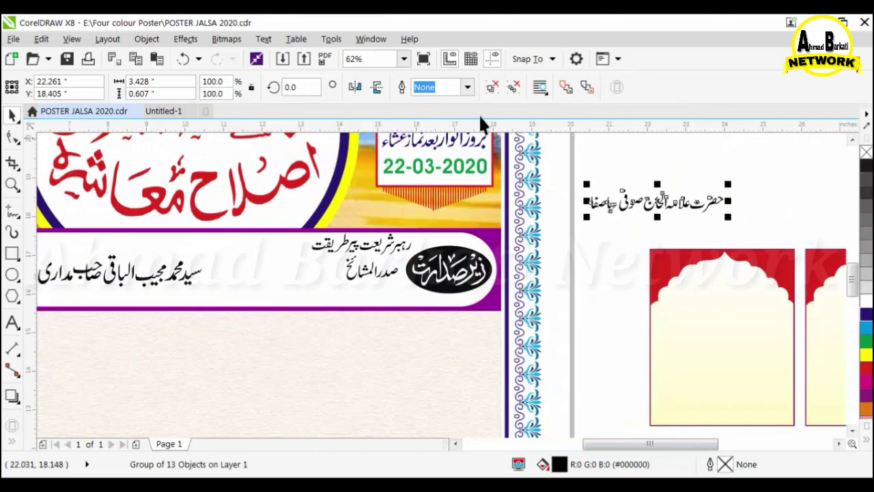
pyautogui.hotkey('shift', 'F2')
pyautogui.hotkey('ctrl', 'u')
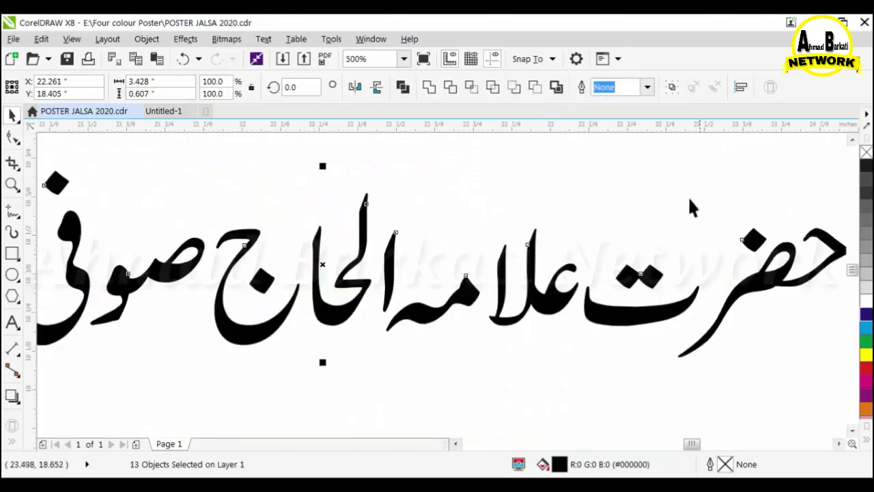
pyautogui.click(658, 276)
pyautogui.scroll(1, 672, 282)
pyautogui.moveTo(648, 274); pyautogui.dragTo(676, 272)
pyautogui.moveTo(466, 297); pyautogui.dragTo(502, 301)
pyautogui.moveTo(217, 322); pyautogui.dragTo(276, 316)
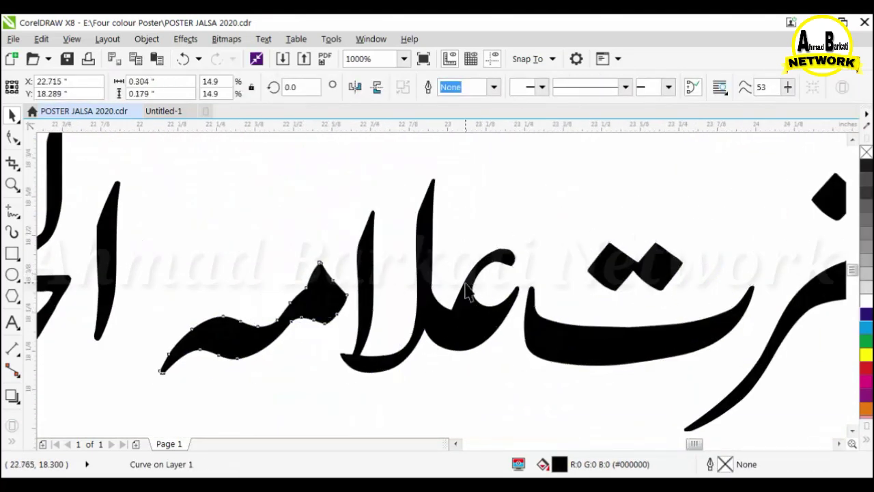
pyautogui.scroll(-1, 465, 290)
pyautogui.click(388, 245)
pyautogui.moveTo(351, 268); pyautogui.dragTo(357, 254)
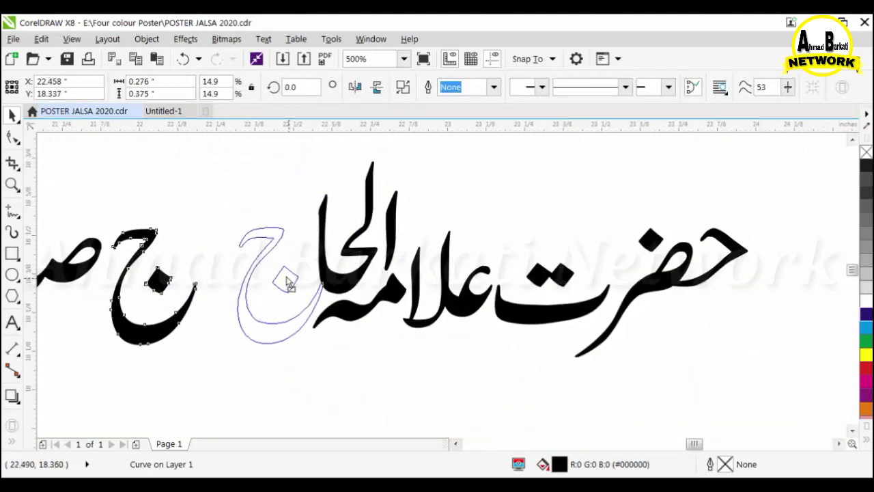
pyautogui.moveTo(286, 277); pyautogui.dragTo(358, 263)
# Pull صوفی and باصفا together, fine-tuning the position of the با piece.
pyautogui.scroll(-1, 277, 281)
pyautogui.click(209, 199)
pyautogui.click(330, 265)
pyautogui.keyDown('shift'); pyautogui.click(294, 262); pyautogui.keyUp('shift')
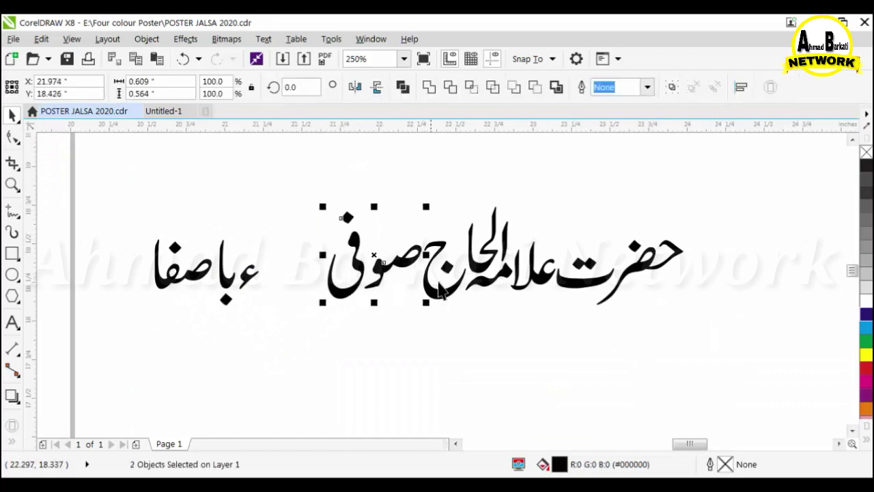
pyautogui.click(273, 273)
pyautogui.scroll(2, 341, 259)
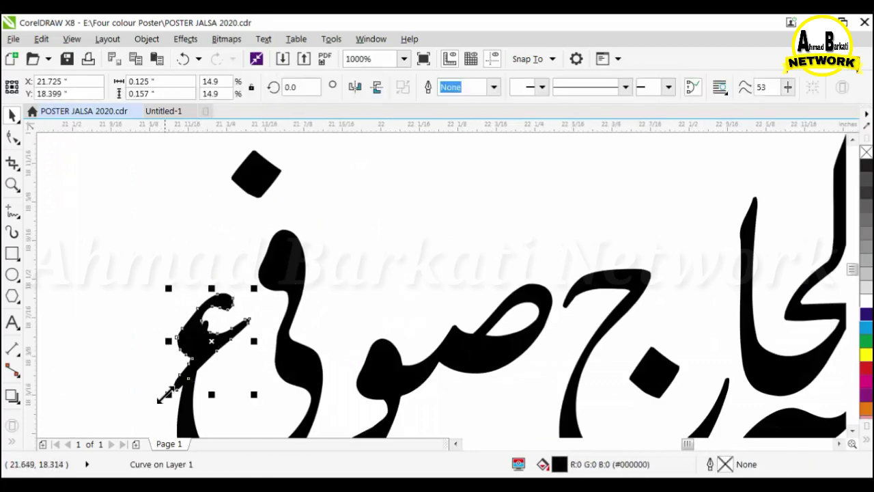
pyautogui.scroll(-2, 354, 255)
pyautogui.moveTo(140, 222); pyautogui.dragTo(271, 374)
pyautogui.moveTo(240, 290); pyautogui.dragTo(302, 290)
pyautogui.click(260, 206)
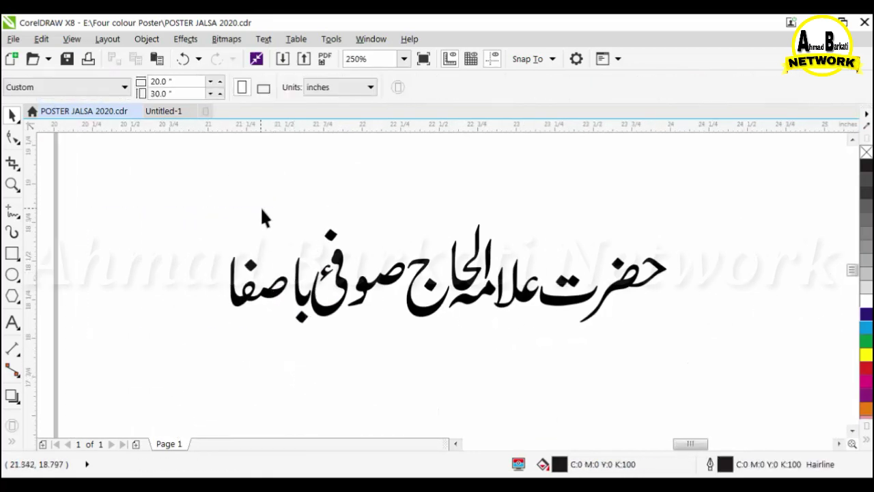
pyautogui.scroll(4, 293, 284)
pyautogui.moveTo(266, 215); pyautogui.dragTo(264, 350)
pyautogui.scroll(-4, 277, 305)
# Group all 13 pieces of the tightened line into one object.
pyautogui.moveTo(205, 236); pyautogui.dragTo(658, 355)
pyautogui.hotkey('ctrl', 'g')
pyautogui.scroll(-2, 669, 180)
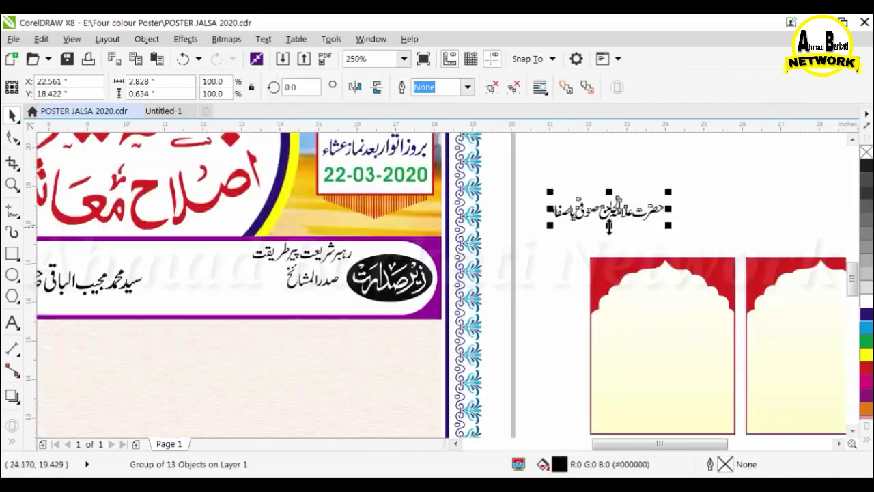
# Move the grouped line onto the purple band and nudge the top title lines into place.
pyautogui.moveTo(608, 205); pyautogui.dragTo(295, 298)
pyautogui.scroll(3, 295, 299)
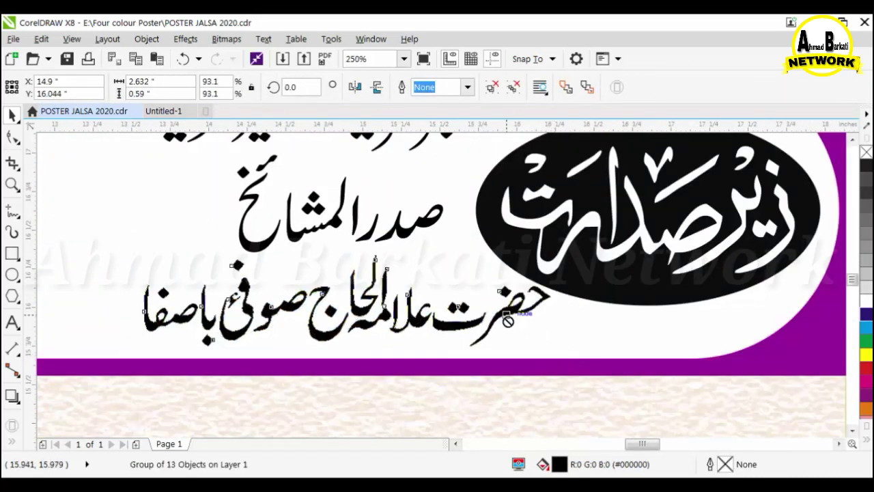
pyautogui.scroll(-3, 531, 302)
pyautogui.click(559, 272)
pyautogui.click(532, 236)
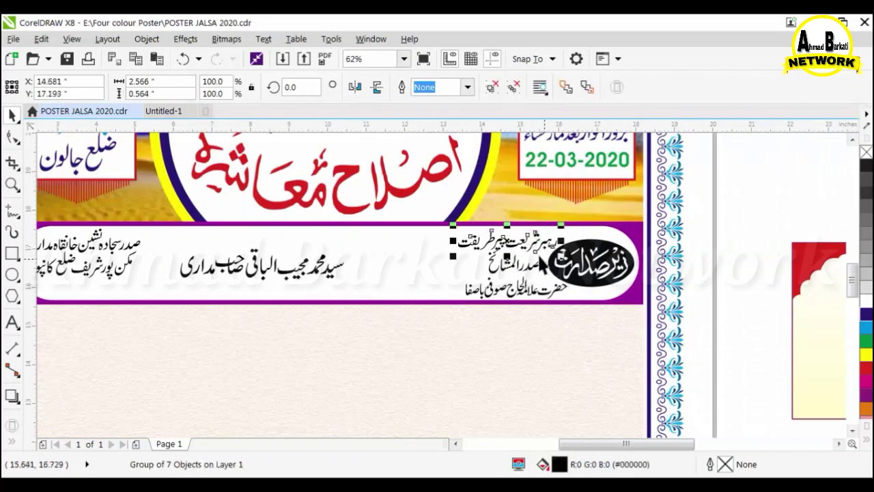
pyautogui.scroll(2, 537, 238)
pyautogui.moveTo(513, 247); pyautogui.dragTo(564, 243)
pyautogui.scroll(-1, 430, 234)
# Enlarge the central name text and colour it green.
pyautogui.click(707, 348)
pyautogui.scroll(-2, 587, 313)
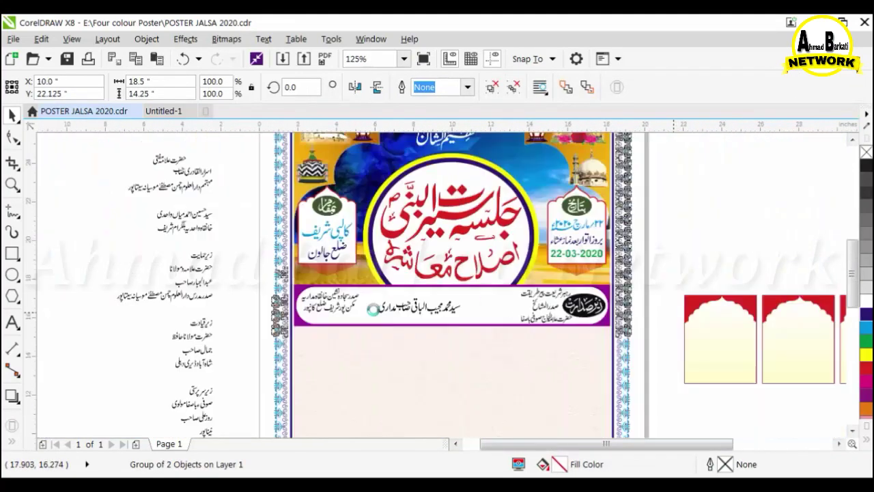
pyautogui.click(440, 308)
pyautogui.scroll(1, 440, 308)
pyautogui.moveTo(487, 284); pyautogui.dragTo(583, 285)
pyautogui.moveTo(582, 323); pyautogui.dragTo(628, 351)
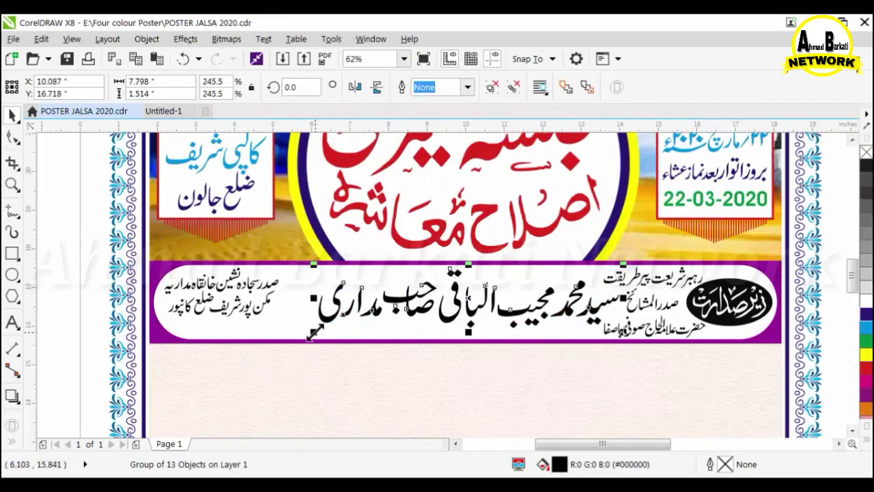
pyautogui.moveTo(315, 332); pyautogui.dragTo(274, 363)
pyautogui.click(868, 342)
# Colour the small title lines magenta.
pyautogui.click(636, 283)
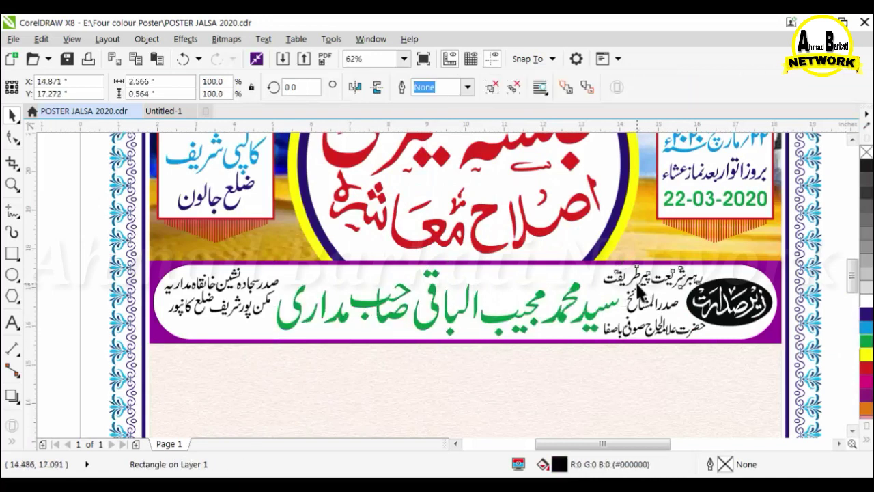
pyautogui.keyDown('shift'); pyautogui.click(634, 305); pyautogui.keyUp('shift')
pyautogui.keyDown('shift'); pyautogui.click(632, 329); pyautogui.keyUp('shift')
pyautogui.click(867, 377)
# Give the banner rectangle an orange fill.
pyautogui.click(638, 303)
pyautogui.click(789, 305)
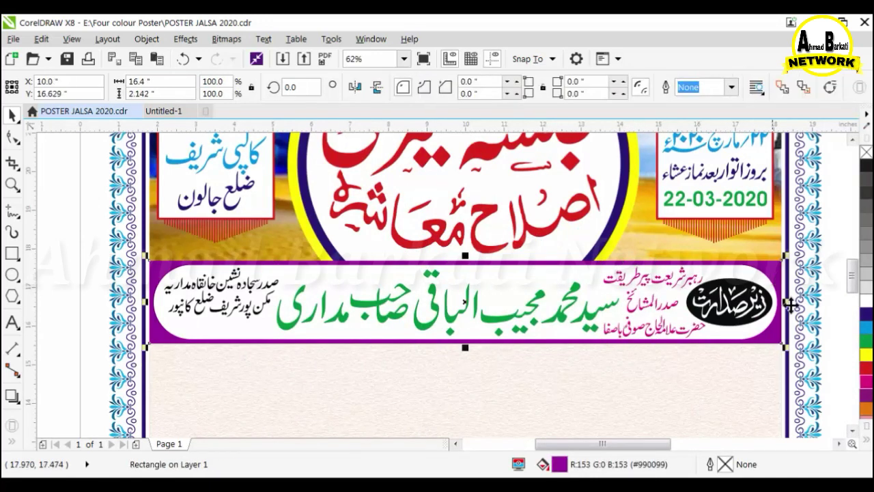
pyautogui.click(866, 409)
# Browse to D:\Designe & Background\Mehfil background and select the green pattern image.
pyautogui.click(125, 274)
pyautogui.moveTo(248, 483)
pyautogui.click(162, 406)
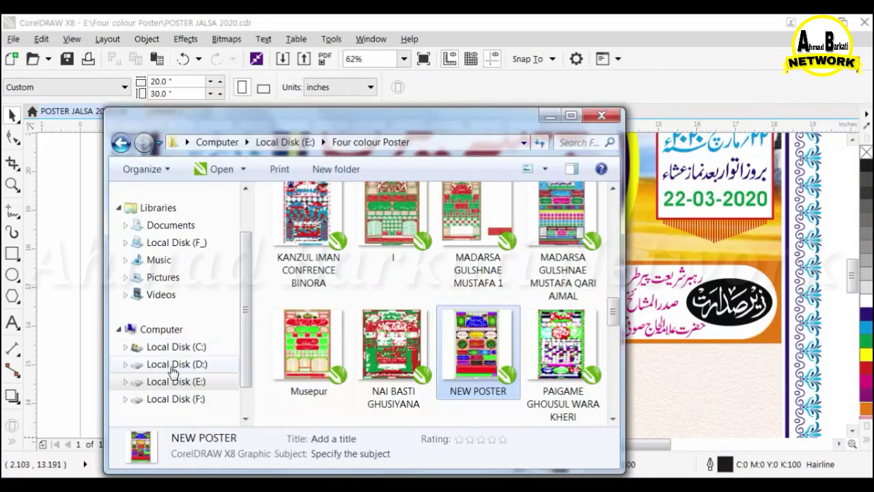
pyautogui.click(172, 366)
pyautogui.doubleClick(371, 345)
pyautogui.doubleClick(454, 232)
pyautogui.scroll(-5, 444, 260)
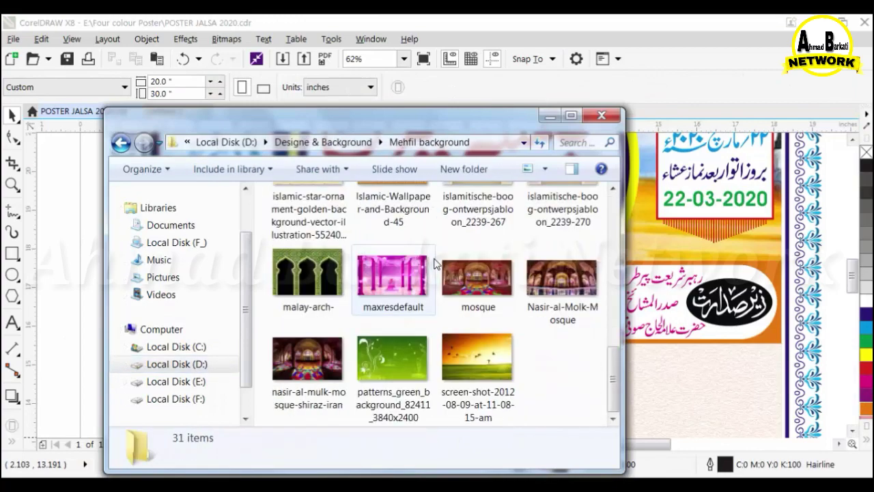
pyautogui.click(411, 352)
pyautogui.scroll(4, 411, 352)
# Select the red roses image in the corners folder instead.
pyautogui.click(121, 142)
pyautogui.click(337, 336)
pyautogui.scroll(-5, 337, 335)
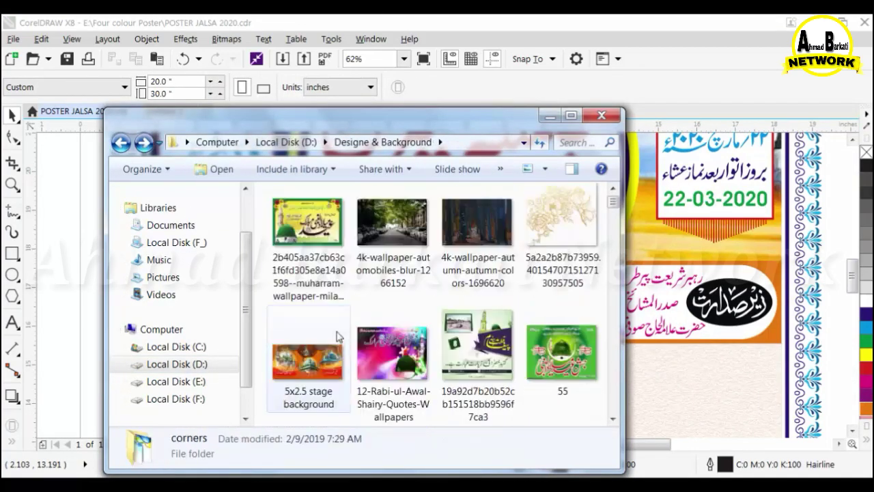
pyautogui.click(316, 289)
pyautogui.scroll(1, 316, 290)
# Bring in the rose image, shrink it to a small tile, and place a copy to its right.
pyautogui.moveTo(315, 350); pyautogui.dragTo(80, 300)
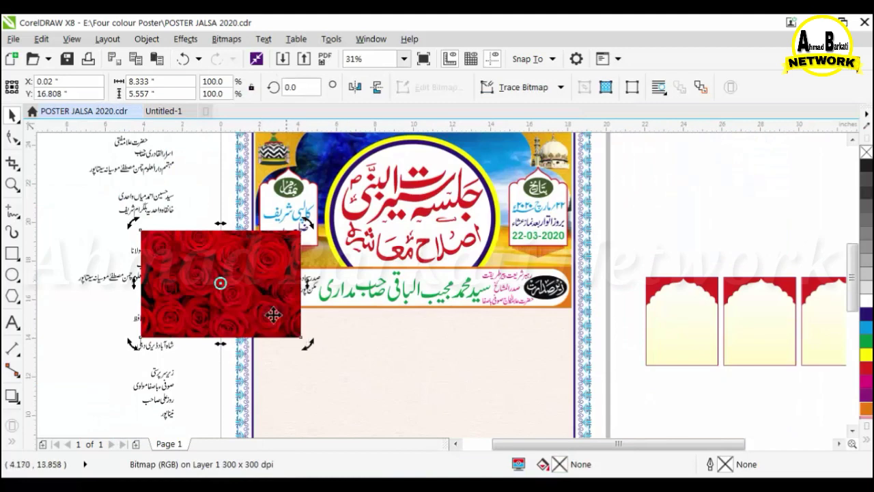
pyautogui.scroll(-1, 186, 320)
pyautogui.moveTo(222, 292); pyautogui.dragTo(507, 196)
pyautogui.moveTo(528, 233); pyautogui.dragTo(466, 192)
pyautogui.scroll(2, 490, 178)
pyautogui.scroll(1, 342, 192)
pyautogui.moveTo(350, 193); pyautogui.dragTo(472, 190)
# Repeat the tile copy into a long strip and align the rose tiles level.
pyautogui.hotkey('ctrl', 'r')
pyautogui.hotkey('ctrl', 'r')
pyautogui.hotkey('ctrl', 'r')
pyautogui.hotkey('ctrl', 'r')
pyautogui.hotkey('ctrl', 'r')
pyautogui.hotkey('ctrl', 'r')
pyautogui.hotkey('ctrl', 'r')
pyautogui.hotkey('ctrl', 'r')
pyautogui.scroll(-5, 348, 232)
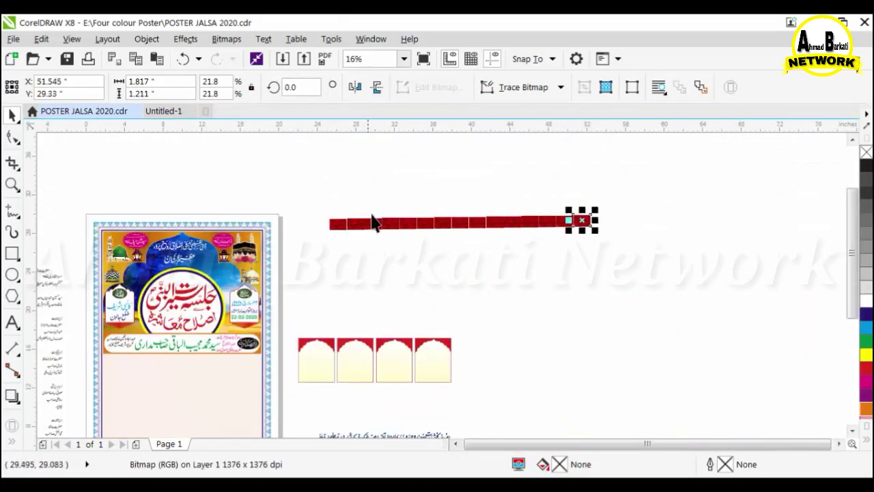
pyautogui.moveTo(307, 185); pyautogui.dragTo(654, 248)
pyautogui.press('e')
pyautogui.click(509, 183)
pyautogui.scroll(2, 418, 218)
pyautogui.scroll(-3, 534, 206)
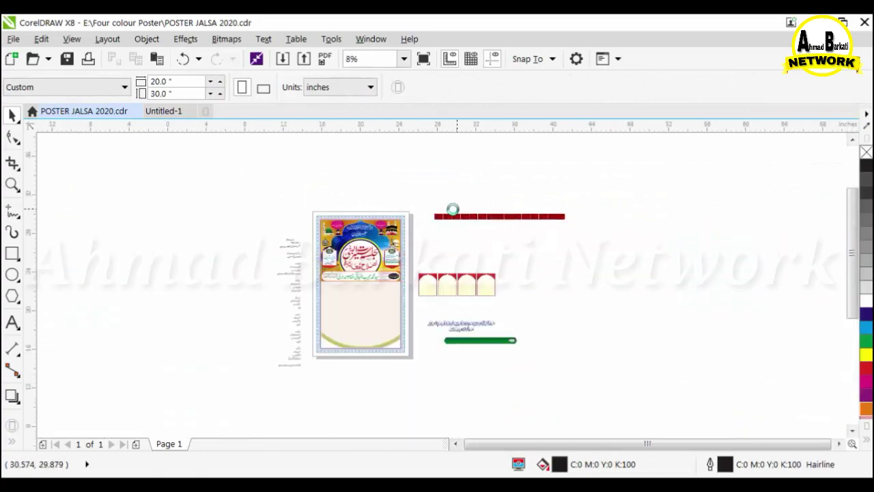
pyautogui.scroll(1, 452, 209)
# Group all 30 rose tiles into a single strip.
pyautogui.moveTo(397, 195); pyautogui.dragTo(730, 259)
pyautogui.moveTo(790, 222); pyautogui.dragTo(392, 254)
pyautogui.scroll(10, 316, 268)
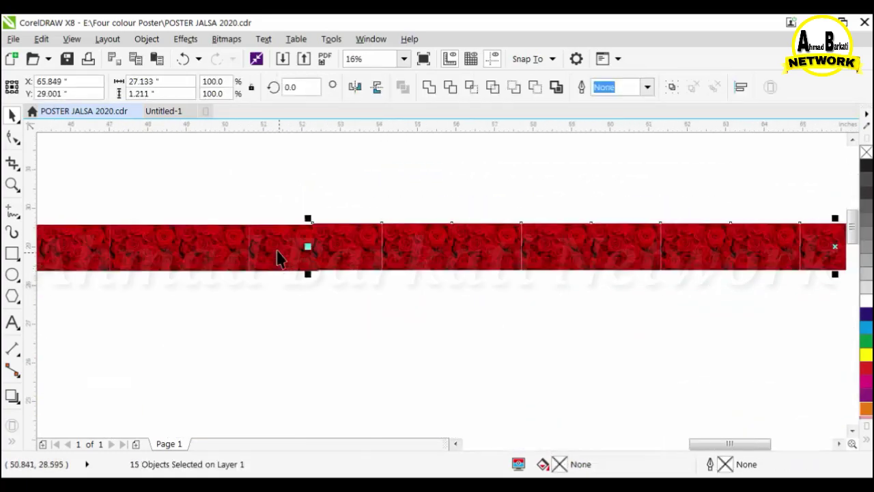
pyautogui.click(286, 227)
pyautogui.scroll(-10, 515, 264)
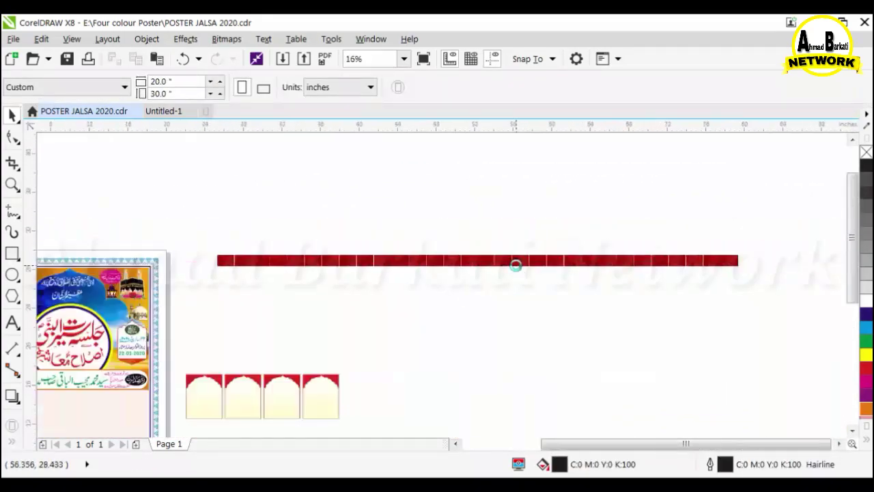
pyautogui.moveTo(703, 308); pyautogui.dragTo(706, 311)
pyautogui.hotkey('ctrl', 'g')
pyautogui.scroll(4, 478, 232)
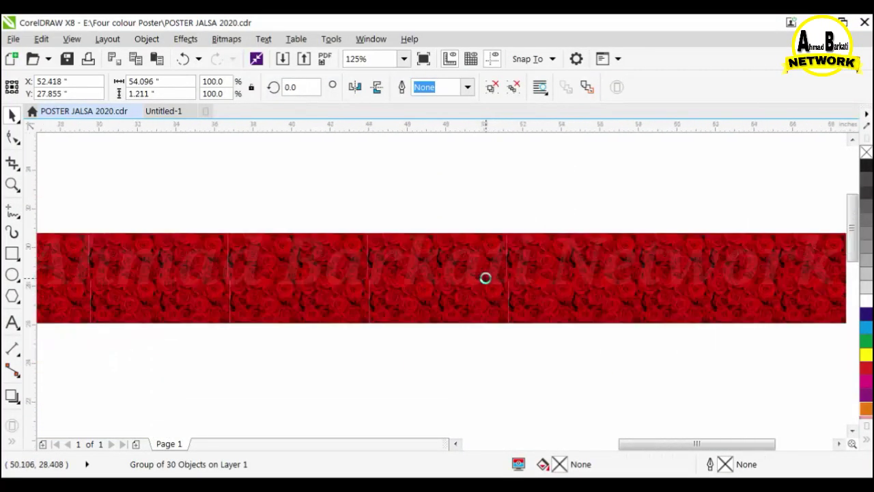
pyautogui.scroll(-5, 484, 278)
pyautogui.click(490, 302)
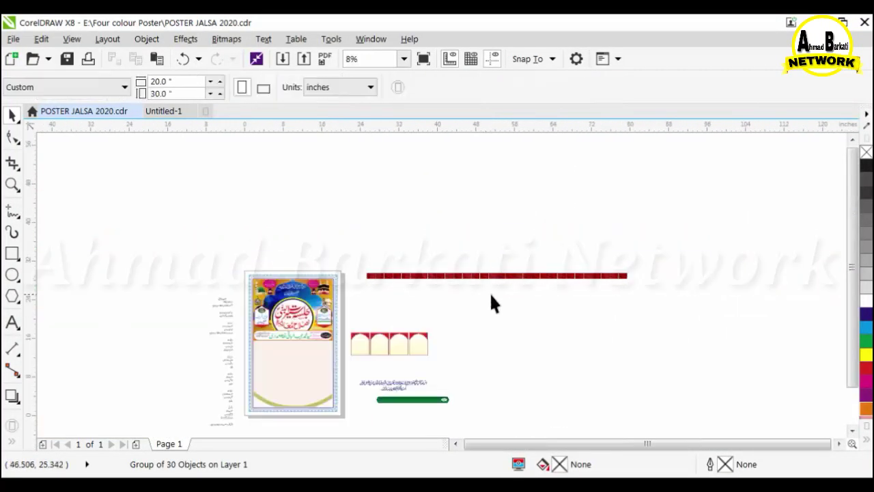
# Duplicate the rose strip downward into a tall block, undoing misplaced copies.
pyautogui.moveTo(490, 302); pyautogui.dragTo(345, 409)
pyautogui.moveTo(692, 323); pyautogui.dragTo(693, 325)
pyautogui.scroll(2, 510, 282)
pyautogui.moveTo(453, 256); pyautogui.dragTo(504, 273)
pyautogui.hotkey('ctrl', 'z')
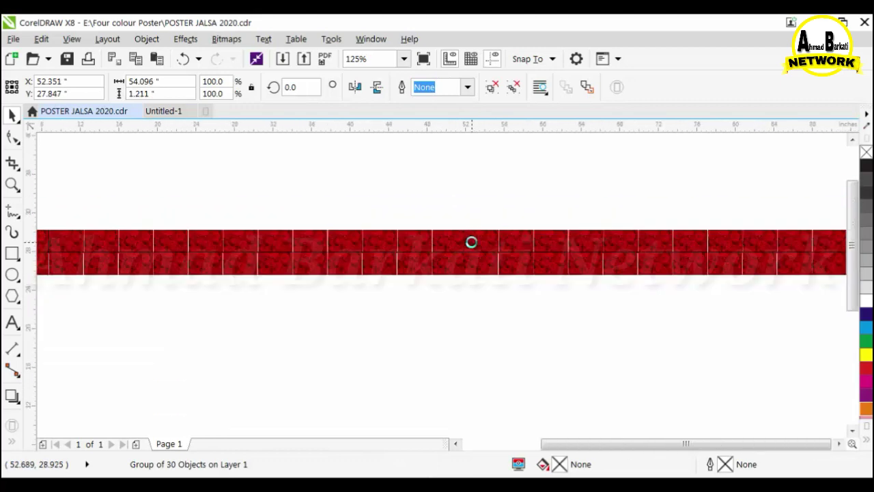
pyautogui.scroll(-2, 471, 242)
pyautogui.hotkey('ctrl', 'r')
pyautogui.hotkey('ctrl', 'r')
pyautogui.hotkey('ctrl', 'r')
pyautogui.hotkey('ctrl', 'r')
pyautogui.hotkey('ctrl', 'r')
pyautogui.hotkey('ctrl', 'r')
pyautogui.hotkey('ctrl', 'r')
pyautogui.hotkey('ctrl', 'r')
pyautogui.hotkey('ctrl', 'r')
pyautogui.hotkey('ctrl', 'r')
pyautogui.hotkey('ctrl', 'r')
pyautogui.hotkey('ctrl', 'r')
pyautogui.hotkey('ctrl', 'r')
pyautogui.hotkey('ctrl', 'r')
pyautogui.hotkey('ctrl', 'r')
pyautogui.hotkey('ctrl', 'r')
pyautogui.hotkey('ctrl', 'r')
pyautogui.hotkey('ctrl', 'r')
pyautogui.hotkey('ctrl', 'r')
pyautogui.hotkey('ctrl', 'r')
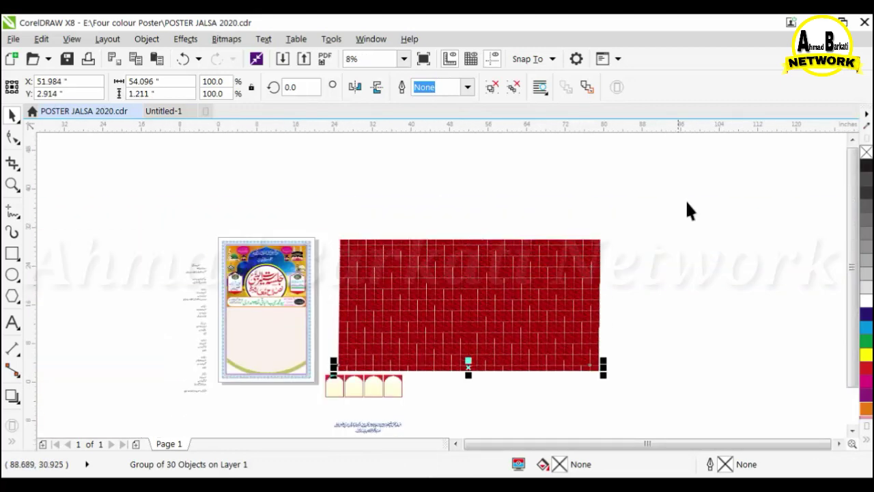
pyautogui.hotkey('ctrl', 'z')
# Delete the extra lower strips and group the remaining rose block.
pyautogui.click(367, 227)
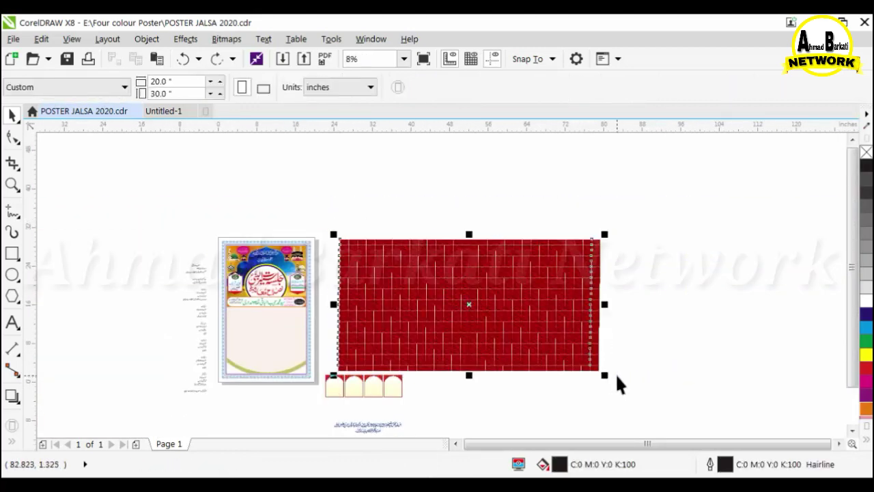
pyautogui.moveTo(615, 373); pyautogui.dragTo(458, 295)
pyautogui.scroll(1, 409, 287)
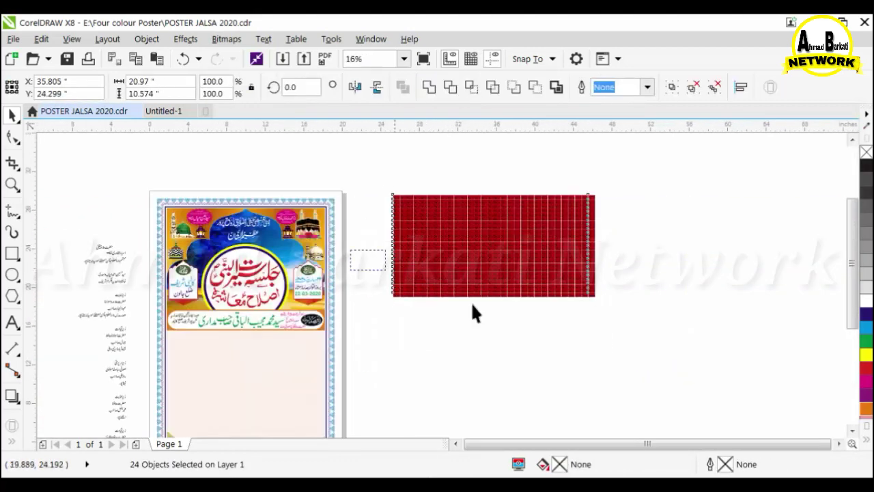
pyautogui.press('Delete')
pyautogui.moveTo(639, 170); pyautogui.dragTo(389, 251)
pyautogui.hotkey('ctrl', 'g')
# Resize the rose block and place it inside the banner rectangle as a PowerClip.
pyautogui.moveTo(540, 218); pyautogui.dragTo(585, 305)
pyautogui.moveTo(647, 332); pyautogui.dragTo(637, 332)
pyautogui.click(146, 39)
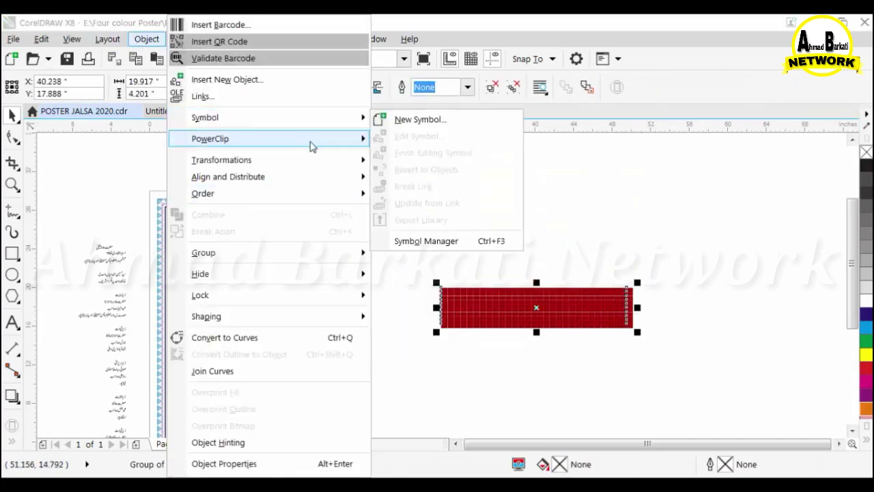
pyautogui.moveTo(312, 144)
pyautogui.click(431, 140)
pyautogui.click(164, 311)
pyautogui.scroll(5, 164, 314)
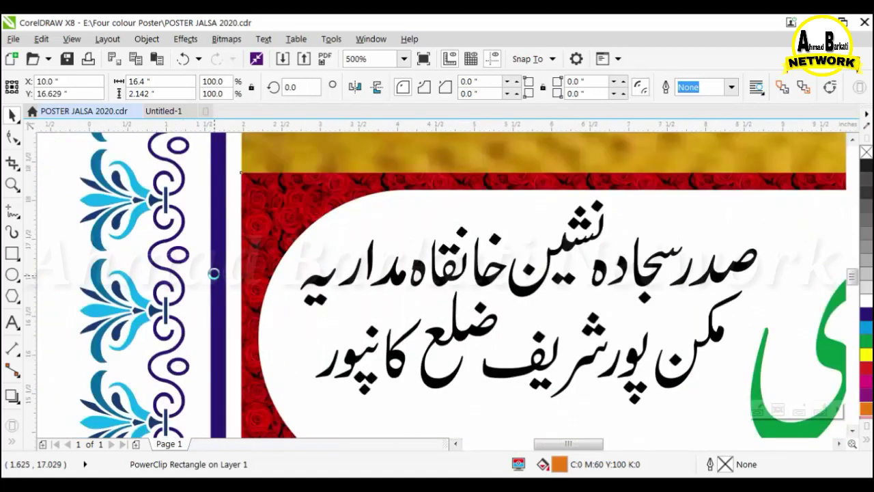
pyautogui.scroll(-3, 318, 285)
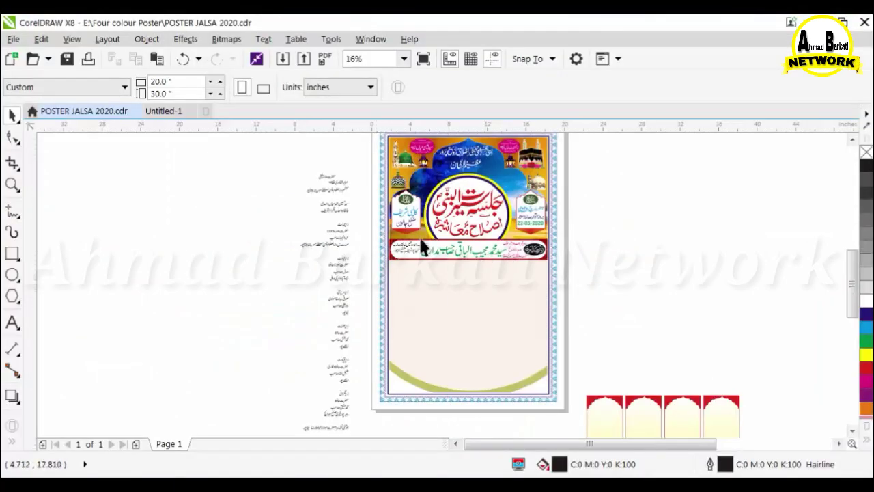
pyautogui.scroll(6, 413, 245)
# Stretch the two small Urdu text lines at the banner's left end taller.
pyautogui.click(374, 295)
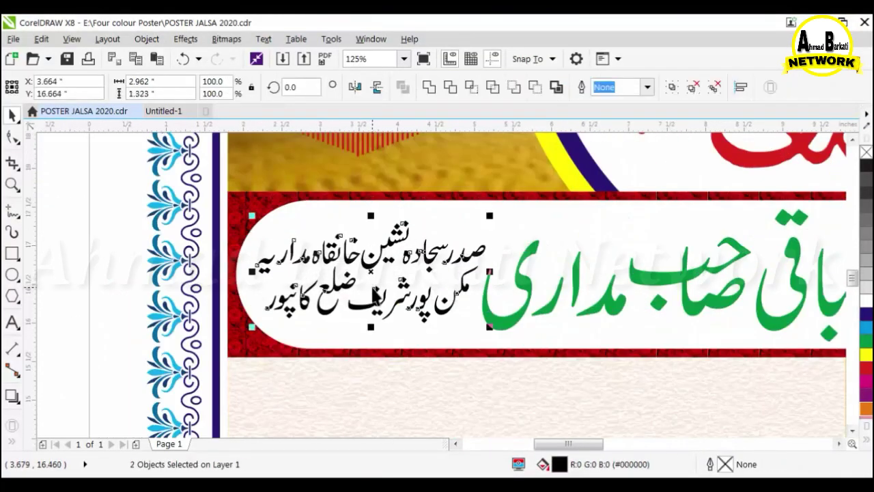
pyautogui.moveTo(251, 326); pyautogui.dragTo(248, 367)
pyautogui.scroll(-2, 67, 278)
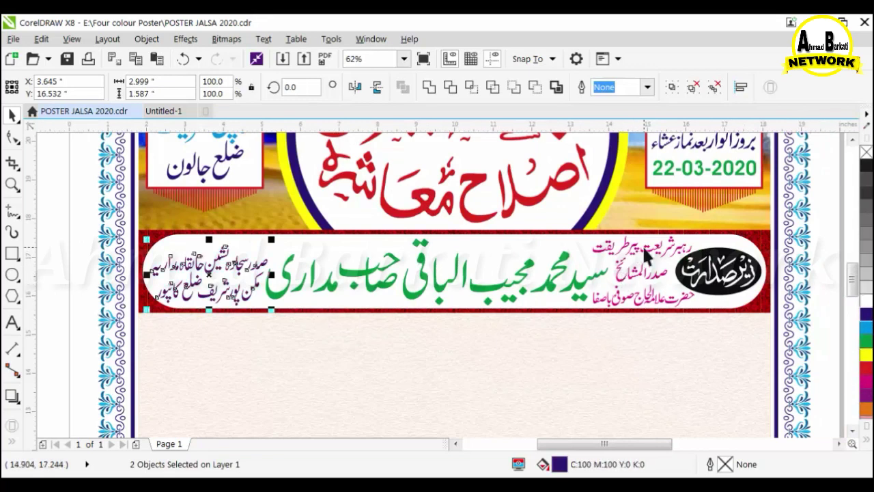
pyautogui.click(640, 269)
pyautogui.scroll(-2, 640, 268)
pyautogui.click(725, 270)
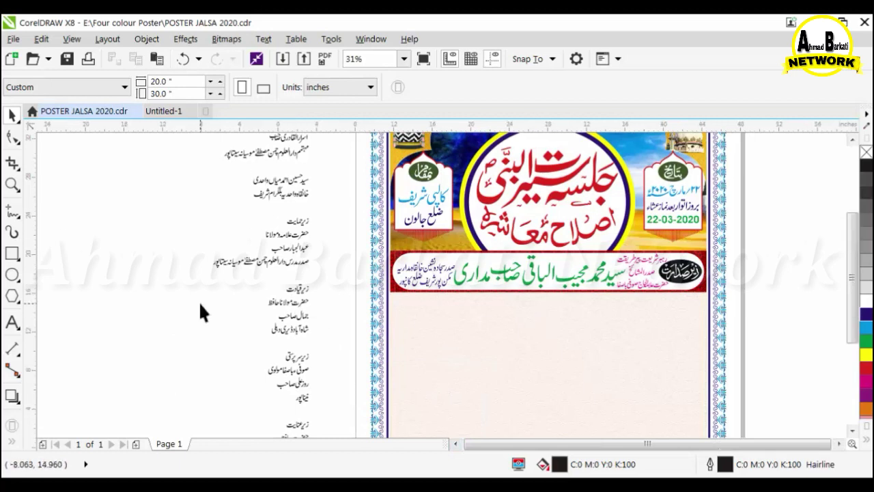
pyautogui.scroll(-1, 406, 307)
pyautogui.scroll(-1, 386, 293)
# Paste the banner and arch-frame artwork, scale it, and position it below the speaker banner.
pyautogui.click(521, 348)
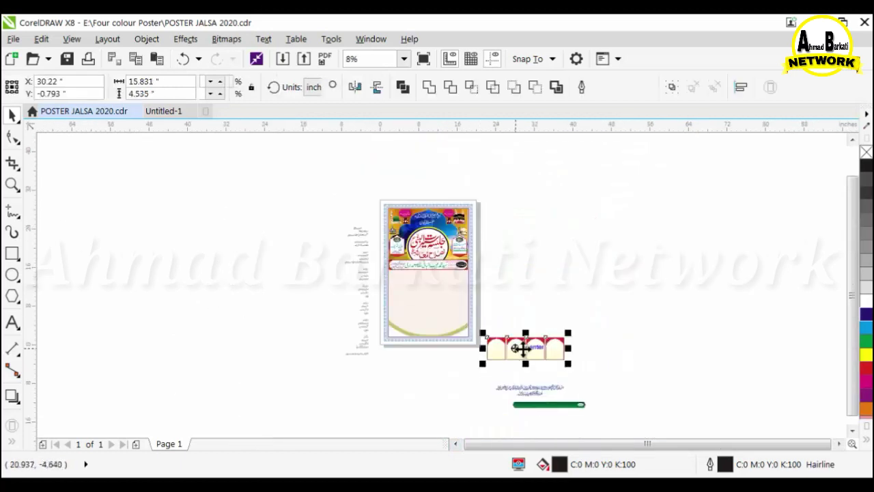
pyautogui.scroll(2, 287, 197)
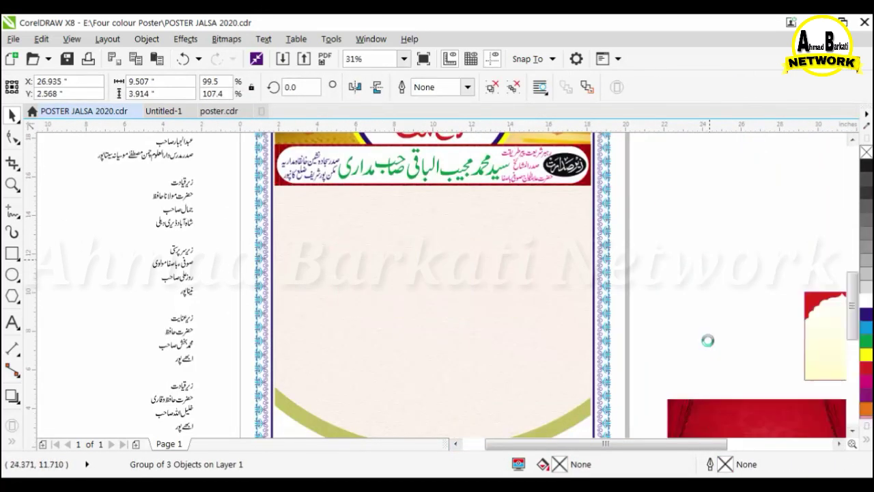
pyautogui.hotkey('ctrl', 'v')
pyautogui.scroll(-1, 451, 269)
pyautogui.moveTo(548, 376); pyautogui.dragTo(465, 345)
pyautogui.scroll(1, 417, 260)
pyautogui.moveTo(401, 247); pyautogui.dragTo(462, 258)
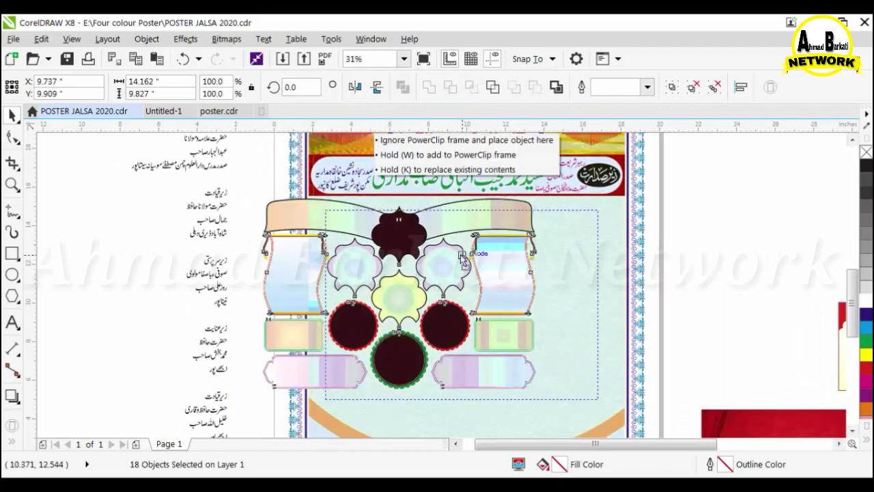
pyautogui.scroll(1, 376, 205)
pyautogui.moveTo(347, 230); pyautogui.dragTo(321, 206)
pyautogui.press('Left')
pyautogui.press('Left')
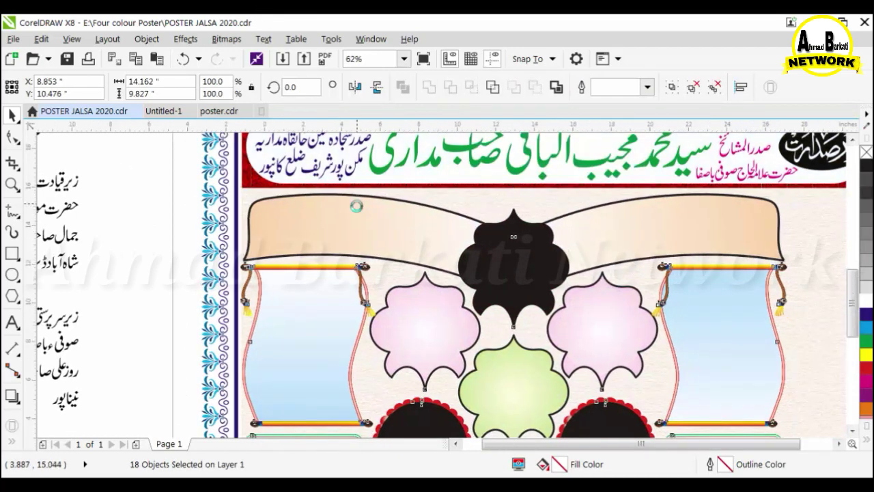
pyautogui.scroll(-1, 355, 205)
pyautogui.press('Right')
pyautogui.moveTo(623, 428); pyautogui.dragTo(623, 428)
pyautogui.click(674, 312)
# Move the green-ringed black circle off the page beside the poster.
pyautogui.scroll(-1, 503, 273)
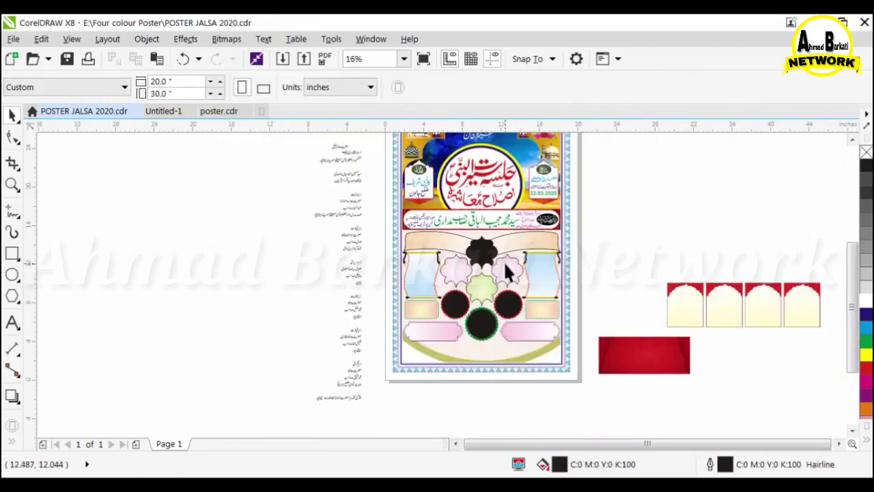
pyautogui.scroll(1, 507, 320)
pyautogui.scroll(-1, 459, 379)
pyautogui.scroll(1, 430, 266)
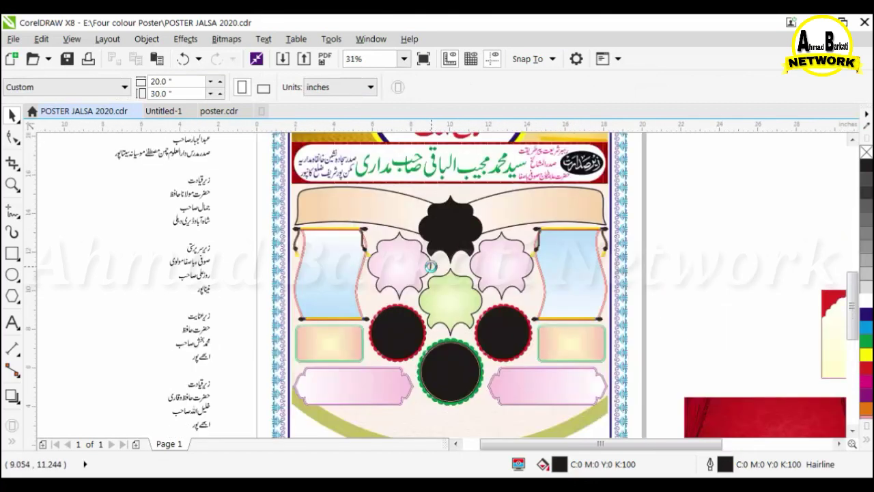
pyautogui.click(448, 370)
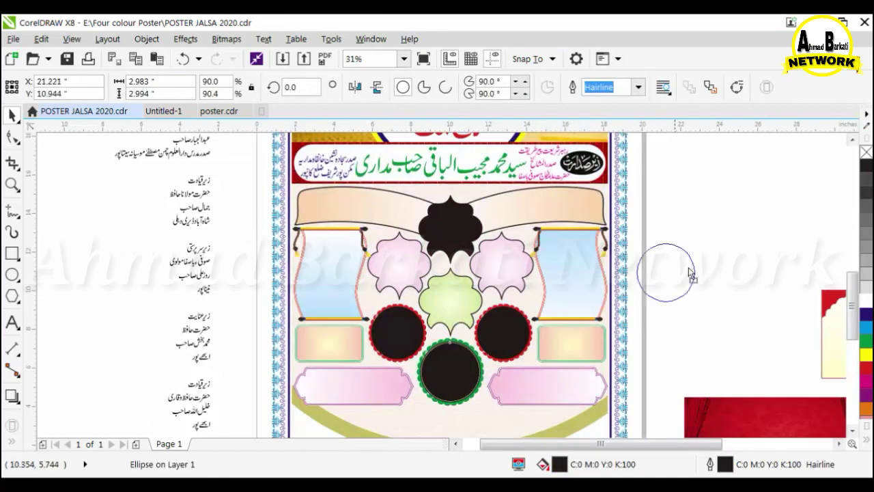
pyautogui.moveTo(691, 273); pyautogui.dragTo(722, 263)
pyautogui.hotkey('ctrl', 'z')
pyautogui.keyDown('shift'); pyautogui.click(499, 378); pyautogui.keyUp('shift')
pyautogui.keyDown('shift'); pyautogui.click(558, 341); pyautogui.keyUp('shift')
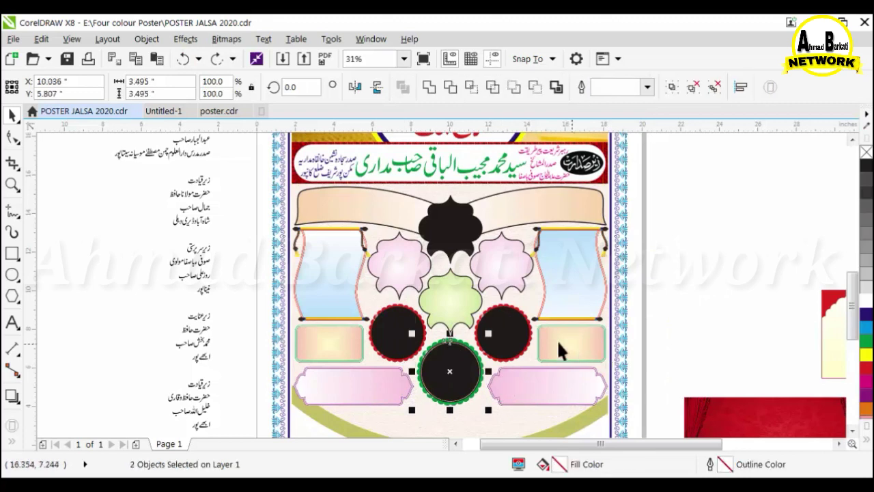
pyautogui.moveTo(740, 331); pyautogui.dragTo(743, 334)
# Delete the side black circles, green flower and right pink frame; move the left pink frame aside.
pyautogui.click(497, 341)
pyautogui.press('Delete')
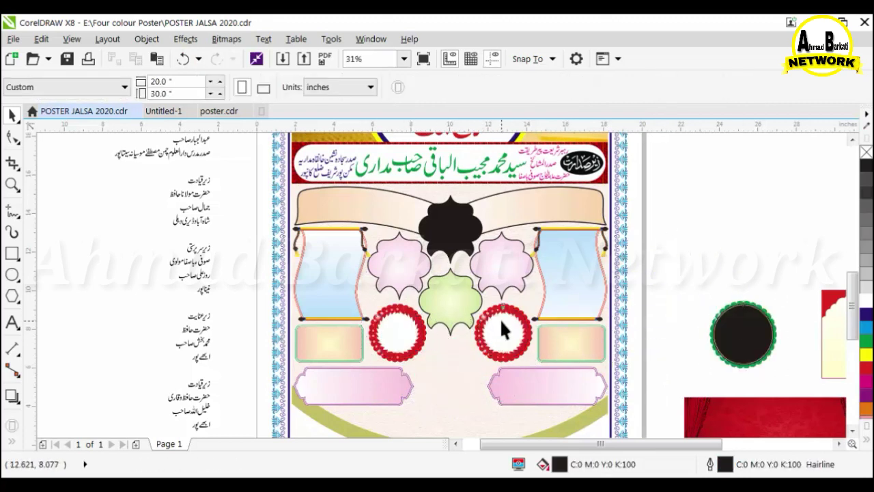
pyautogui.click(438, 298)
pyautogui.press('Delete')
pyautogui.moveTo(407, 265); pyautogui.dragTo(803, 225)
pyautogui.click(510, 252)
pyautogui.press('Delete')
pyautogui.scroll(-1, 479, 301)
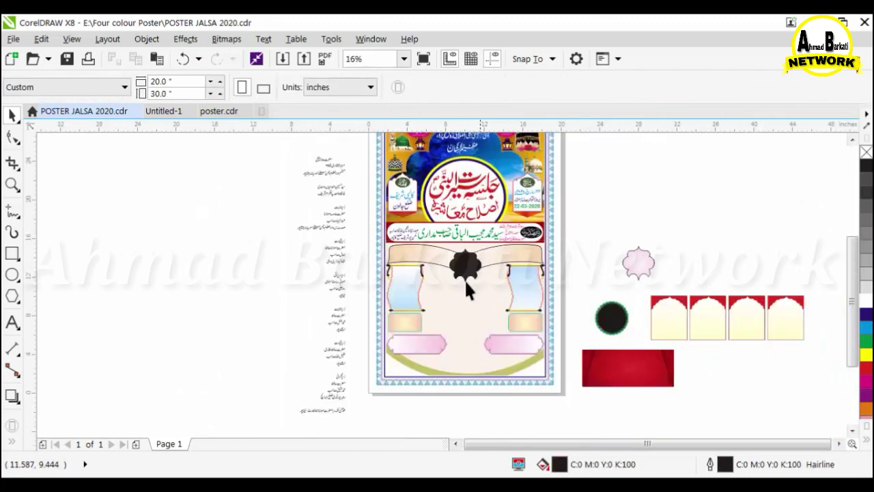
# Draw a 10-inch central ellipse, fill it white and give it a 2.0 pt outline.
pyautogui.click(609, 318)
pyautogui.scroll(1, 568, 320)
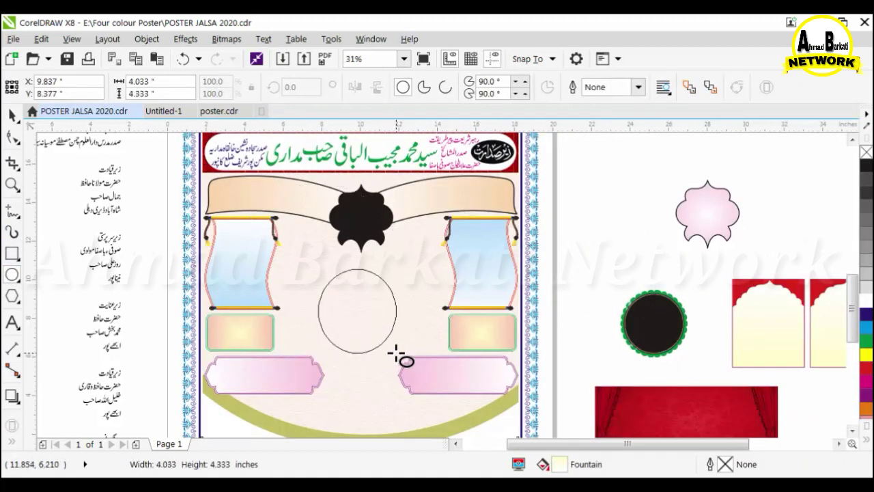
pyautogui.moveTo(404, 377); pyautogui.dragTo(422, 382)
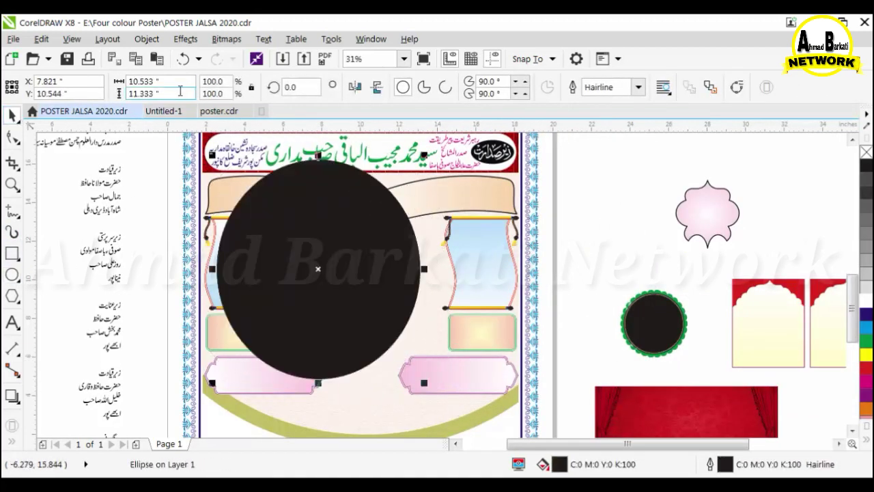
pyautogui.write('1')
pyautogui.write('10')
pyautogui.press('Return')
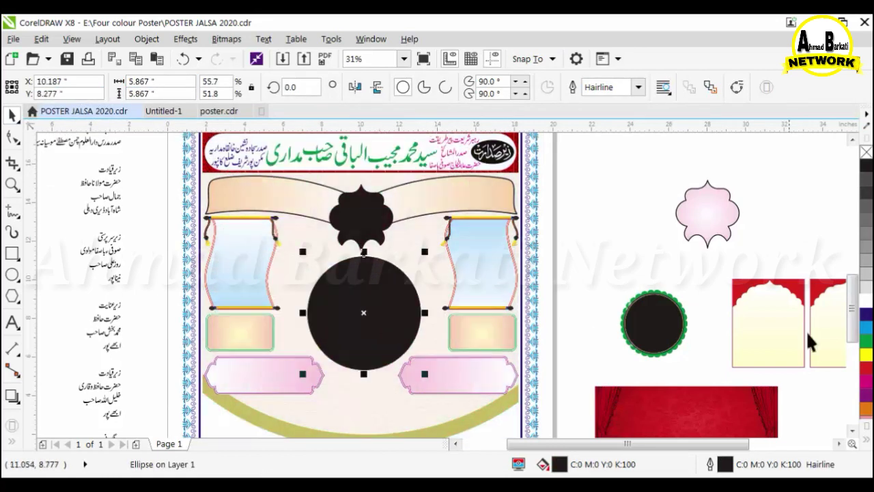
pyautogui.click(866, 301)
pyautogui.scroll(1, 351, 311)
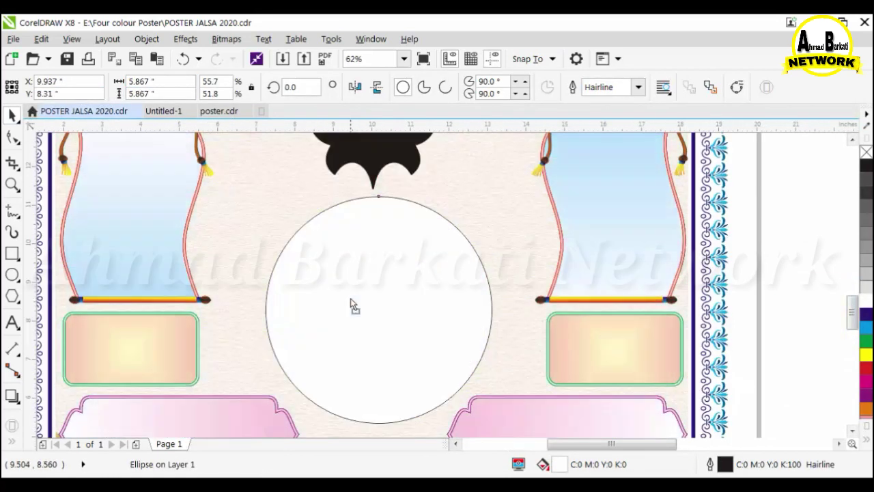
pyautogui.scroll(-1, 466, 289)
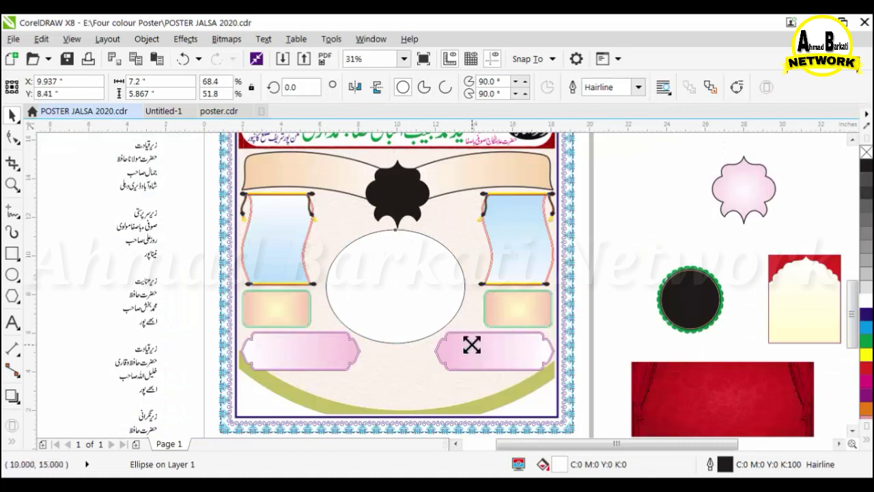
pyautogui.scroll(1, 496, 287)
pyautogui.click(639, 86)
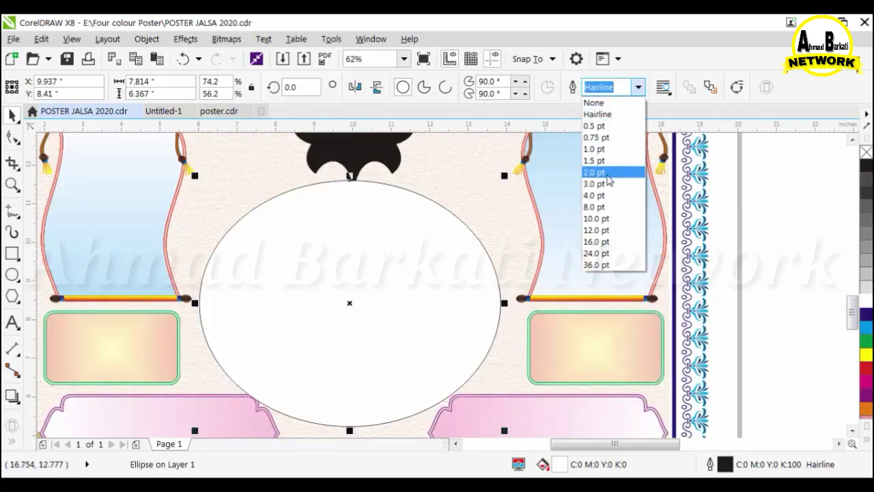
pyautogui.click(601, 172)
# Widen the ellipse slightly and add shrunken pink flower frame copies beside it.
pyautogui.moveTo(504, 303); pyautogui.dragTo(517, 313)
pyautogui.scroll(-1, 451, 256)
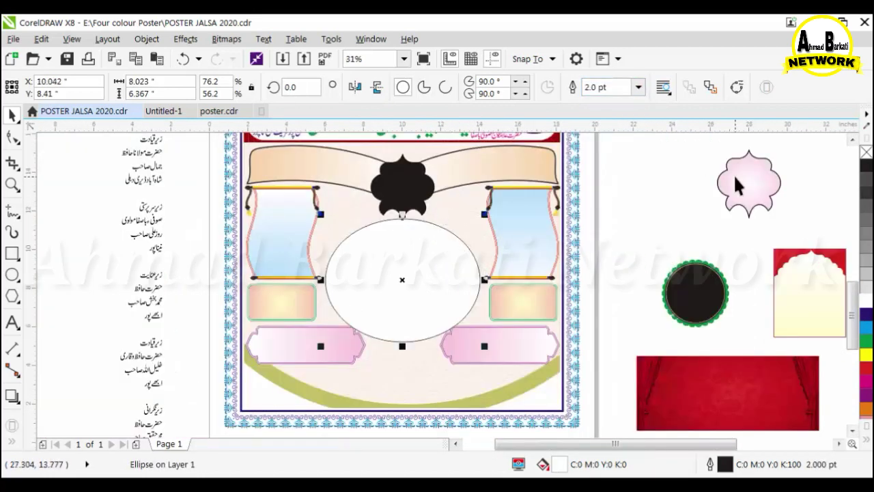
pyautogui.moveTo(737, 181); pyautogui.dragTo(497, 230)
pyautogui.scroll(1, 497, 231)
pyautogui.moveTo(519, 347); pyautogui.dragTo(480, 304)
pyautogui.moveTo(448, 250); pyautogui.dragTo(231, 253)
pyautogui.rightClick(230, 253)
pyautogui.scroll(-1, 438, 305)
pyautogui.click(431, 330)
pyautogui.click(665, 241)
pyautogui.scroll(-1, 666, 241)
pyautogui.scroll(1, 672, 341)
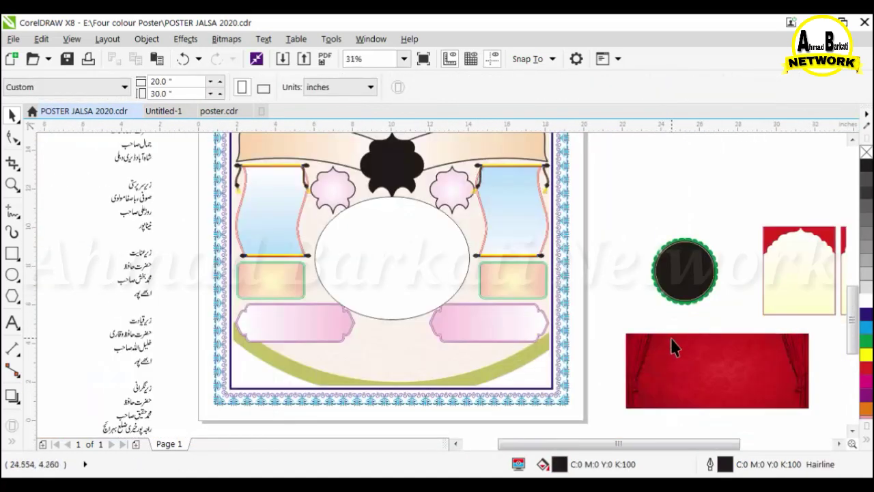
# Ungroup the red curtain image and PowerClip its texture bitmap inside the central ellipse.
pyautogui.click(737, 387)
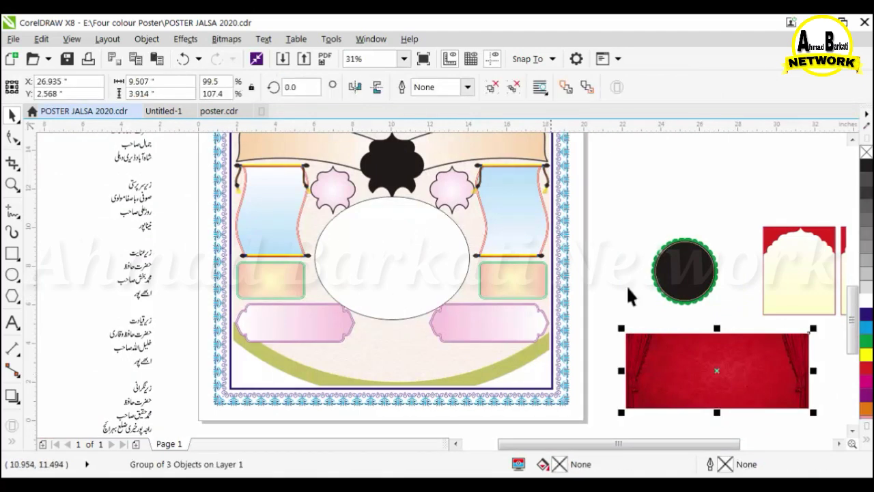
pyautogui.click(490, 88)
pyautogui.click(792, 359)
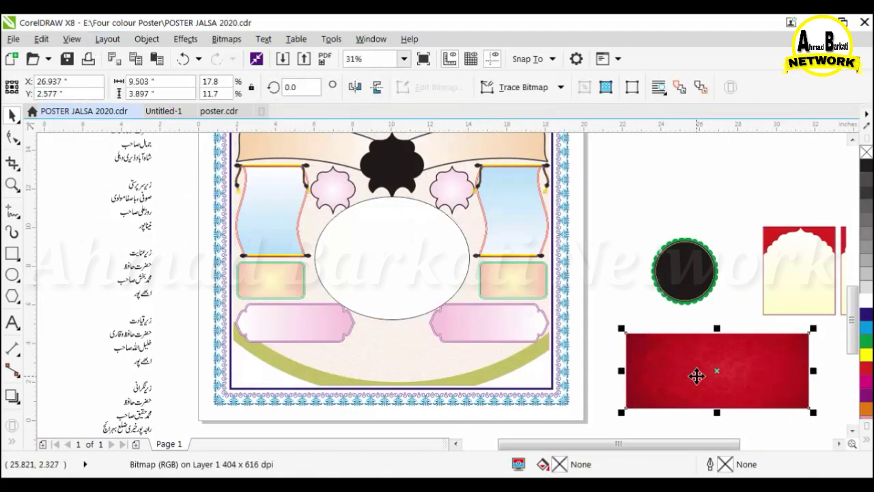
pyautogui.click(146, 38)
pyautogui.moveTo(226, 139)
pyautogui.click(444, 142)
pyautogui.click(375, 264)
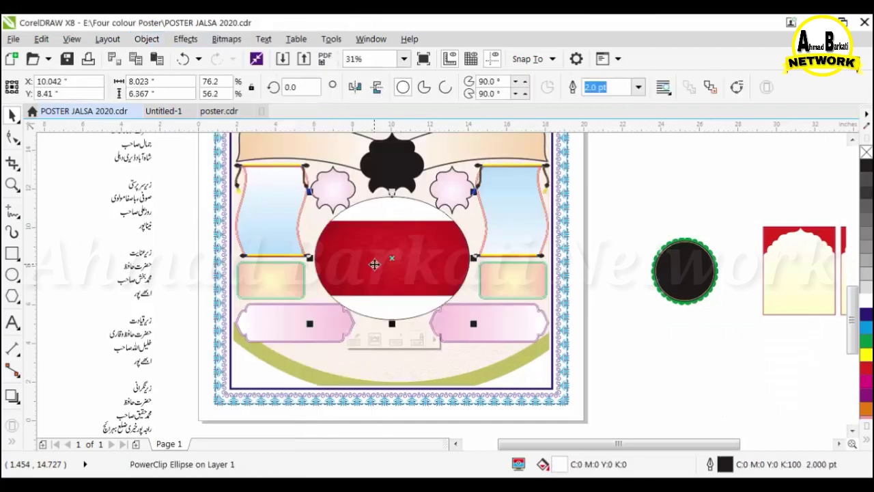
# Inside the ellipse, add a second red bitmap copy below and centre both pieces.
pyautogui.keyDown('ctrl'); pyautogui.click(374, 264); pyautogui.keyUp('ctrl')
pyautogui.moveTo(383, 246); pyautogui.dragTo(380, 220)
pyautogui.moveTo(381, 219); pyautogui.dragTo(376, 293)
pyautogui.rightClick(376, 292)
pyautogui.keyDown('shift'); pyautogui.click(403, 232); pyautogui.keyUp('shift')
pyautogui.press('c')
pyautogui.keyDown('ctrl'); pyautogui.click(627, 209); pyautogui.keyUp('ctrl')
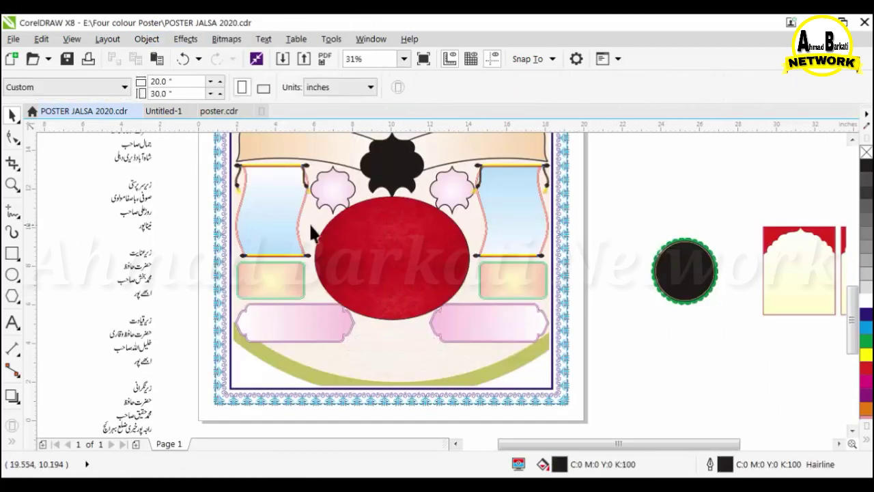
pyautogui.scroll(-1, 483, 281)
pyautogui.scroll(1, 430, 213)
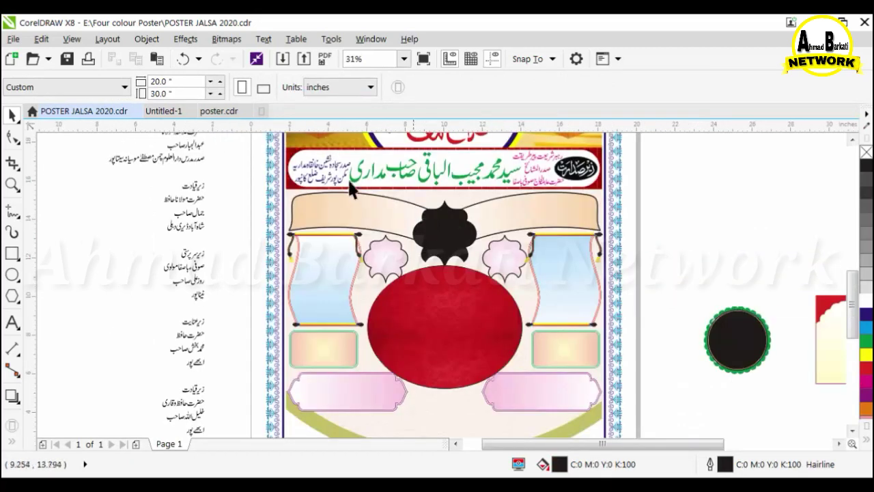
# Fill both side banners dark blue and the centre flower shape yellow.
pyautogui.click(355, 208)
pyautogui.click(865, 313)
pyautogui.scroll(-1, 447, 256)
pyautogui.scroll(1, 434, 235)
pyautogui.click(535, 265)
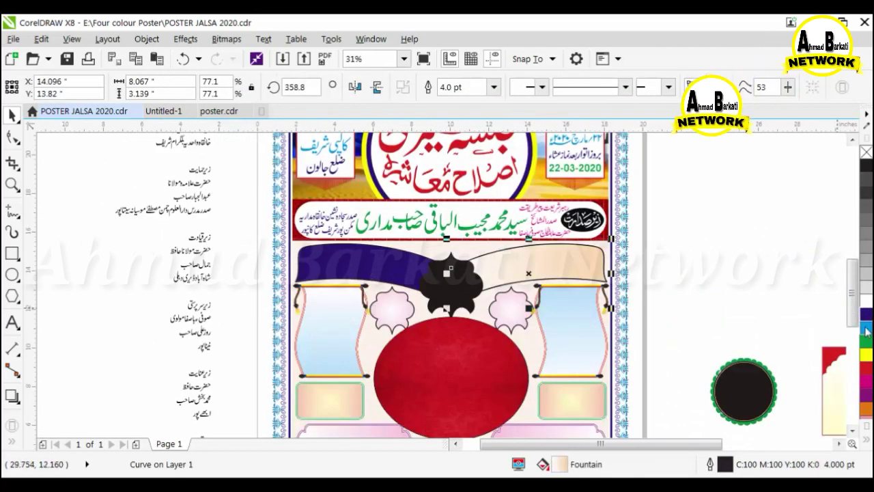
pyautogui.click(866, 315)
pyautogui.click(435, 290)
pyautogui.click(866, 352)
pyautogui.scroll(-1, 476, 242)
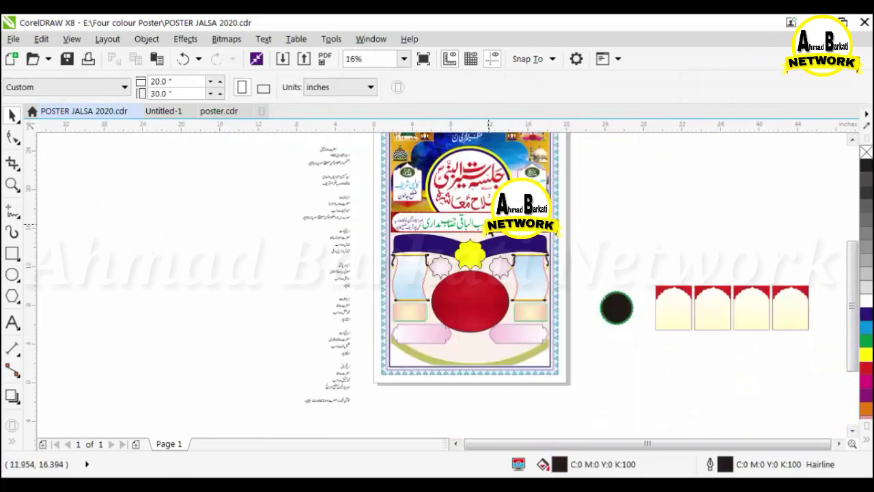
pyautogui.scroll(1, 476, 242)
pyautogui.scroll(-1, 476, 243)
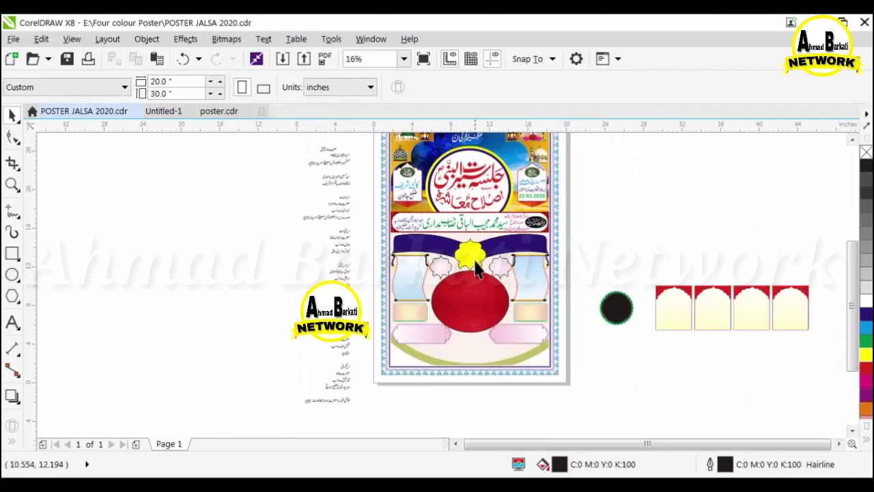
pyautogui.scroll(1, 476, 264)
pyautogui.scroll(-1, 406, 213)
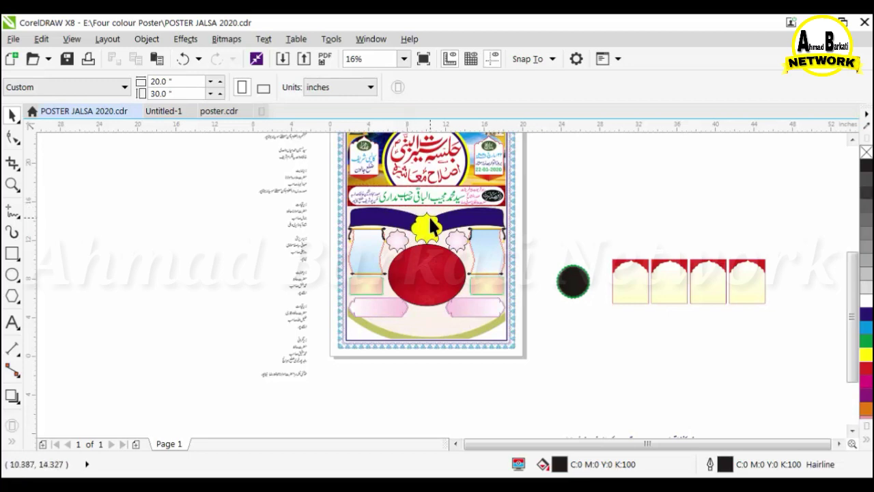
pyautogui.scroll(1, 430, 227)
# Change both side banners' fill to green, undoing an accidental deletion.
pyautogui.click(578, 333)
pyautogui.click(865, 329)
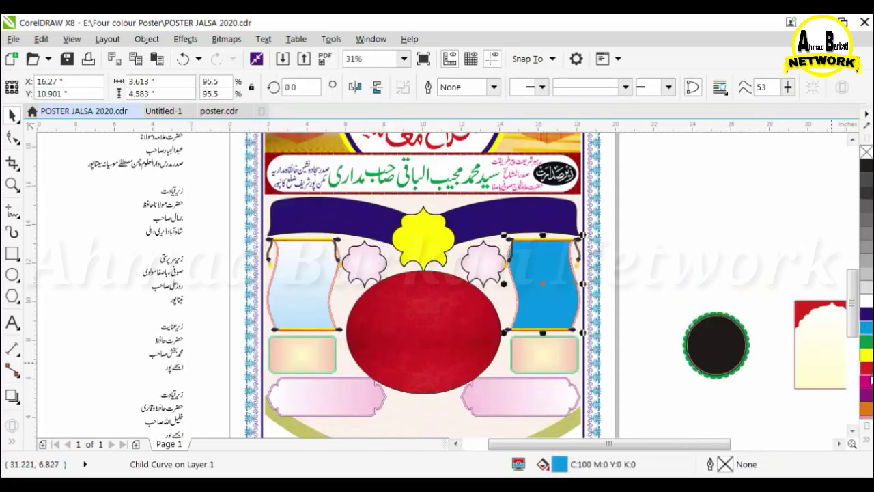
pyautogui.click(866, 340)
pyautogui.click(865, 345)
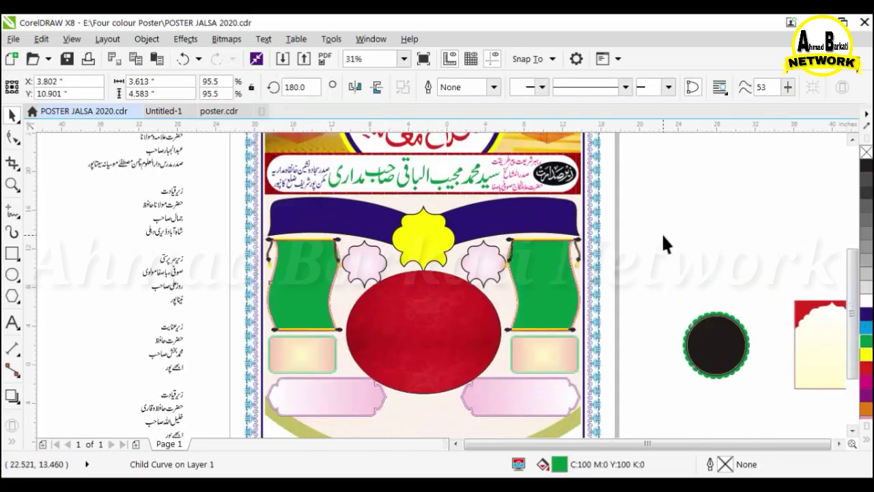
pyautogui.scroll(-1, 635, 242)
pyautogui.scroll(1, 626, 243)
pyautogui.press('Delete')
pyautogui.click(297, 242)
pyautogui.press('Delete')
pyautogui.hotkey('ctrl', 'z')
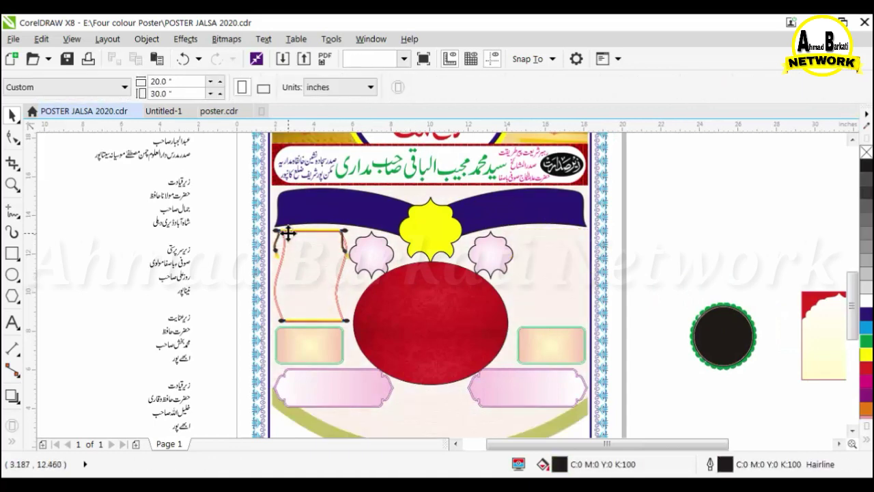
# Drop the arch PowerClip frame onto the left panel, stretch it taller and edit its contents.
pyautogui.moveTo(227, 196); pyautogui.dragTo(366, 331)
pyautogui.moveTo(796, 305); pyautogui.dragTo(287, 273)
pyautogui.scroll(-1, 316, 255)
pyautogui.scroll(2, 287, 276)
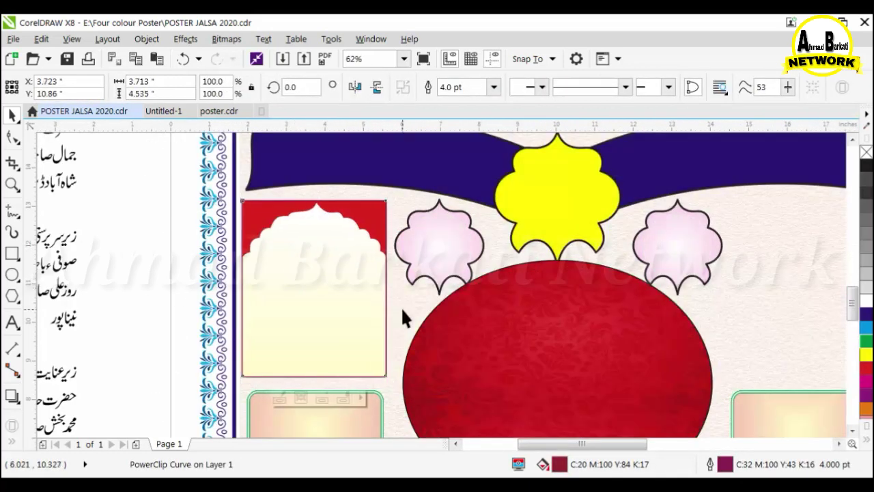
pyautogui.scroll(-1, 264, 263)
pyautogui.scroll(2, 286, 321)
pyautogui.moveTo(324, 322); pyautogui.dragTo(282, 332)
pyautogui.scroll(-2, 218, 303)
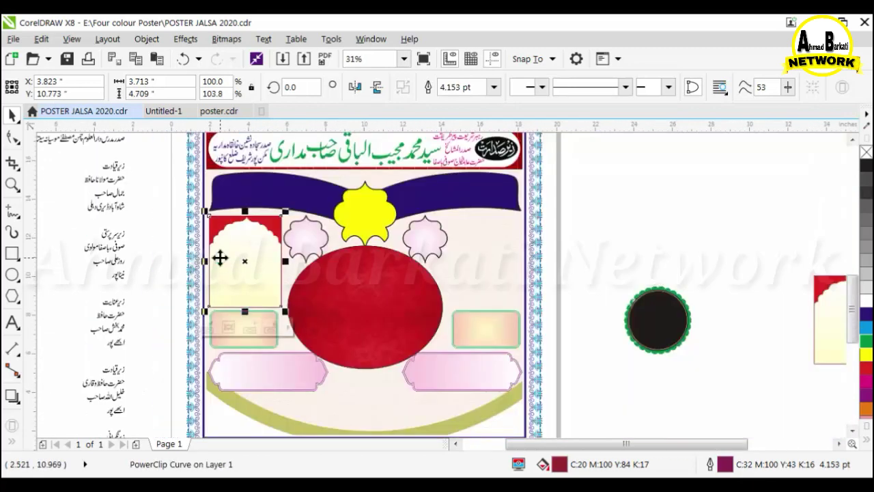
pyautogui.keyDown('ctrl'); pyautogui.click(220, 258); pyautogui.keyUp('ctrl')
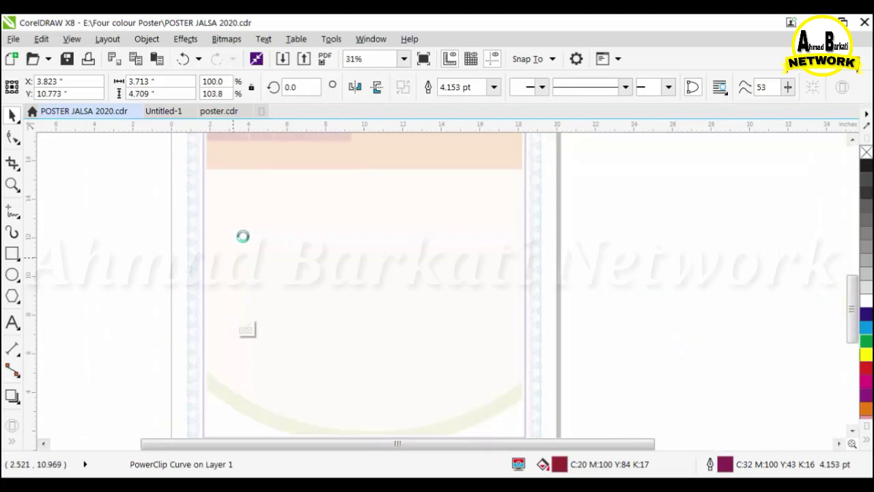
pyautogui.click(394, 481)
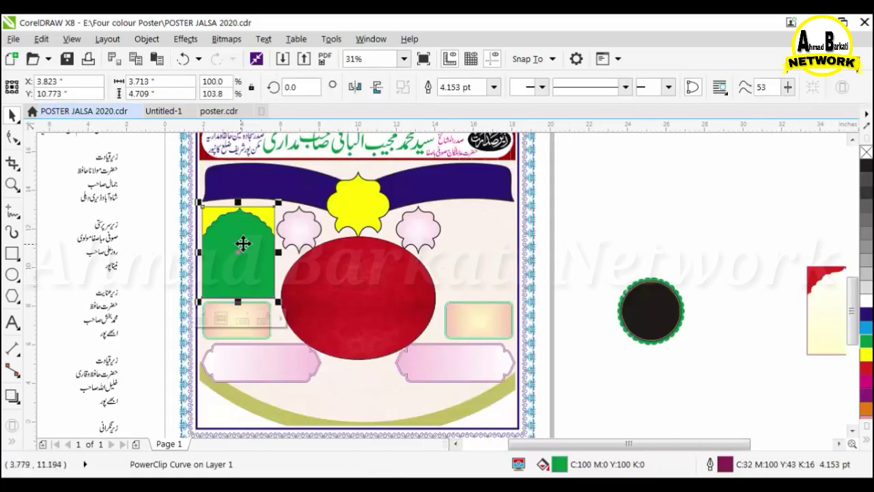
# Place a copy of the arch frame on the right panel.
pyautogui.moveTo(242, 244); pyautogui.dragTo(482, 253)
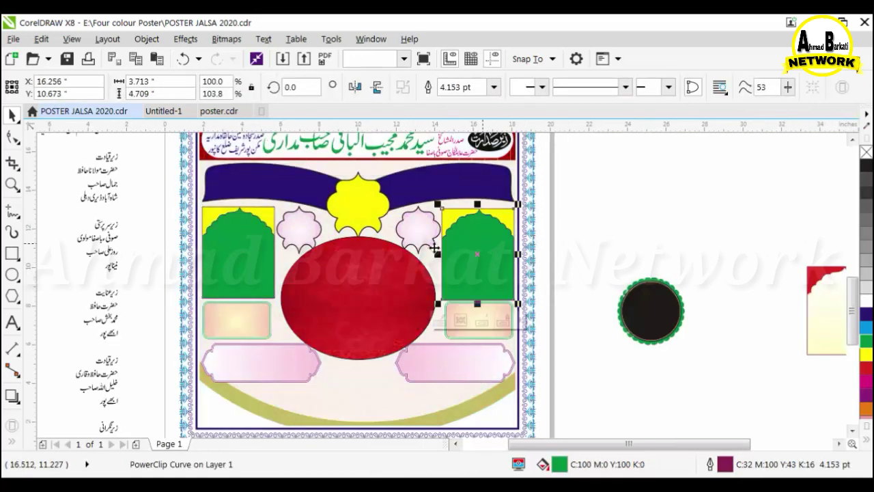
pyautogui.press('Escape')
pyautogui.scroll(-2, 344, 266)
pyautogui.scroll(2, 345, 254)
# Recolour the star's flanking ornaments cyan on the left and purple on the right.
pyautogui.click(302, 239)
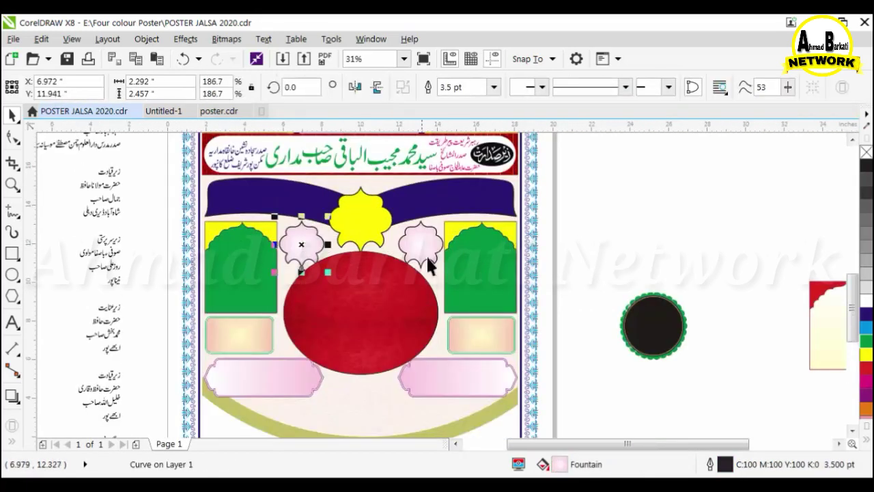
pyautogui.scroll(2, 301, 232)
pyautogui.click(865, 326)
pyautogui.scroll(2, 306, 218)
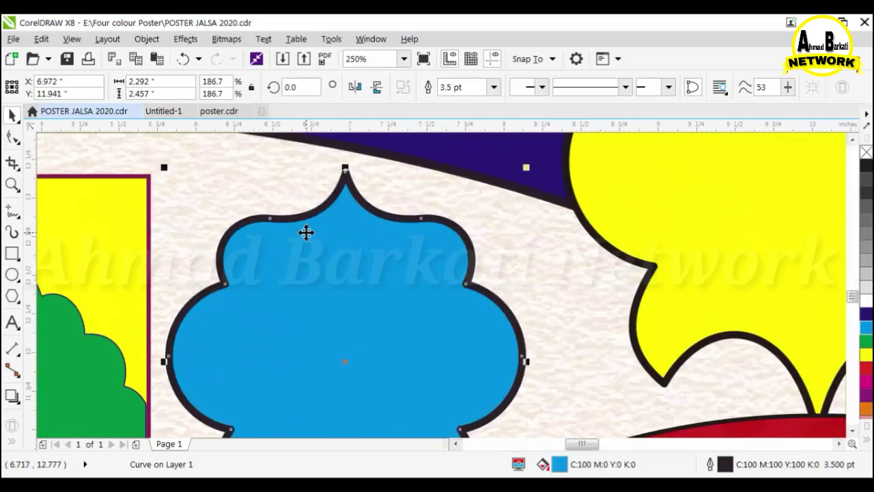
pyautogui.scroll(-3, 327, 239)
pyautogui.scroll(-2, 434, 253)
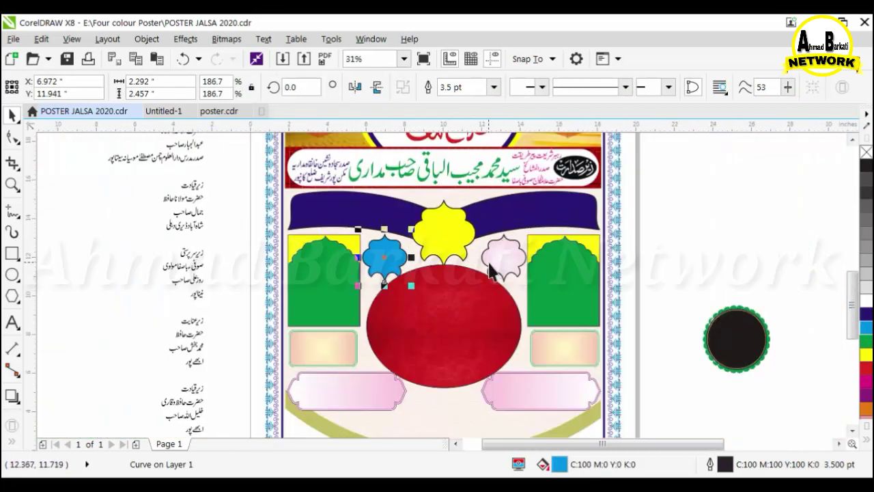
pyautogui.scroll(2, 496, 265)
pyautogui.click(865, 394)
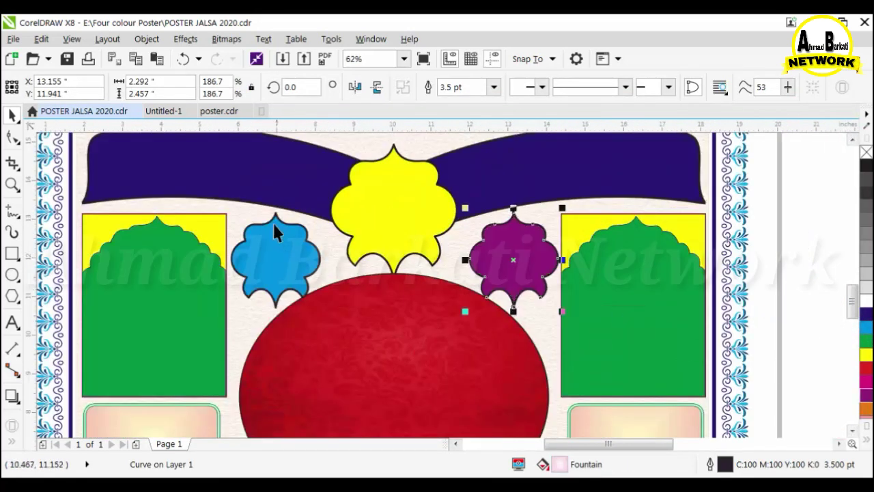
pyautogui.scroll(-2, 703, 273)
pyautogui.click(721, 249)
pyautogui.scroll(1, 667, 331)
# PowerClip the starry space image into the lower left label and fit it over the shape.
pyautogui.moveTo(667, 331); pyautogui.dragTo(271, 309)
pyautogui.scroll(1, 306, 332)
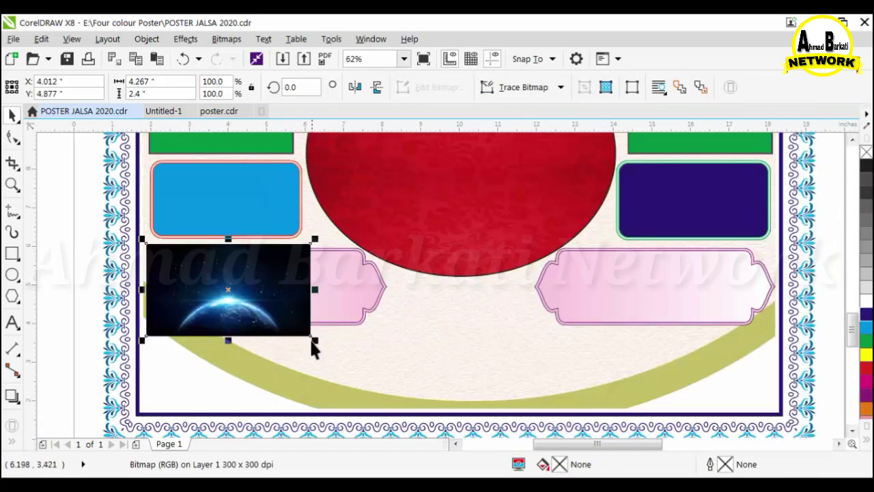
pyautogui.moveTo(311, 339); pyautogui.dragTo(509, 333)
pyautogui.click(147, 39)
pyautogui.moveTo(357, 139)
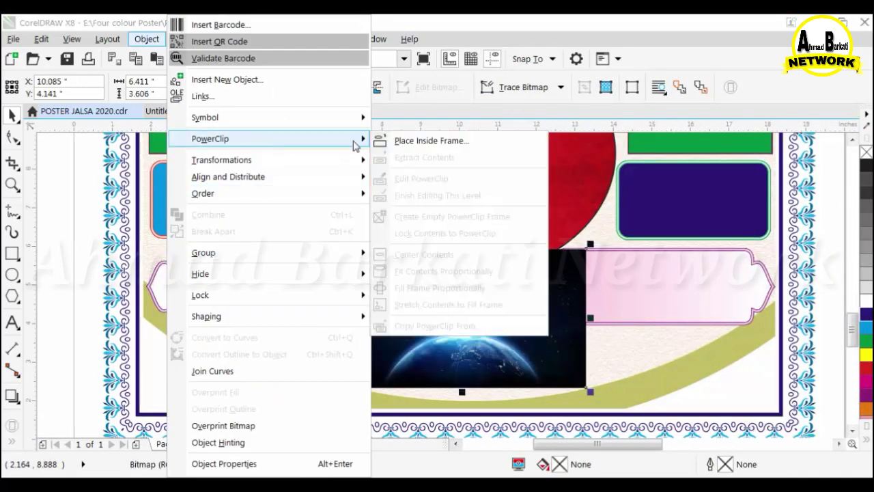
pyautogui.click(417, 140)
pyautogui.click(283, 280)
pyautogui.keyDown('ctrl'); pyautogui.click(353, 286); pyautogui.keyUp('ctrl')
pyautogui.moveTo(490, 316); pyautogui.dragTo(295, 311)
pyautogui.moveTo(395, 314); pyautogui.dragTo(406, 318)
pyautogui.keyDown('ctrl'); pyautogui.click(443, 332); pyautogui.keyUp('ctrl')
# Fine-tune the space image's position inside the left label's PowerClip.
pyautogui.scroll(-1, 223, 292)
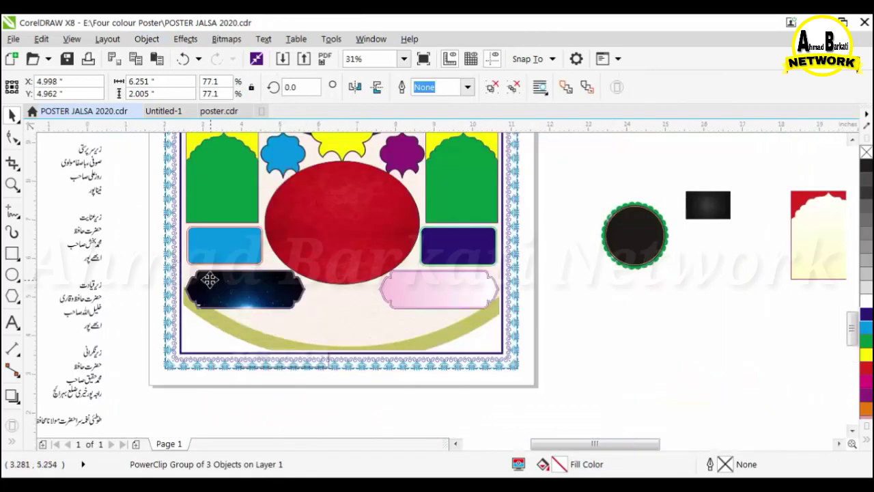
pyautogui.scroll(2, 209, 278)
pyautogui.keyDown('ctrl'); pyautogui.click(182, 252); pyautogui.keyUp('ctrl')
pyautogui.keyDown('ctrl'); pyautogui.click(669, 322); pyautogui.keyUp('ctrl')
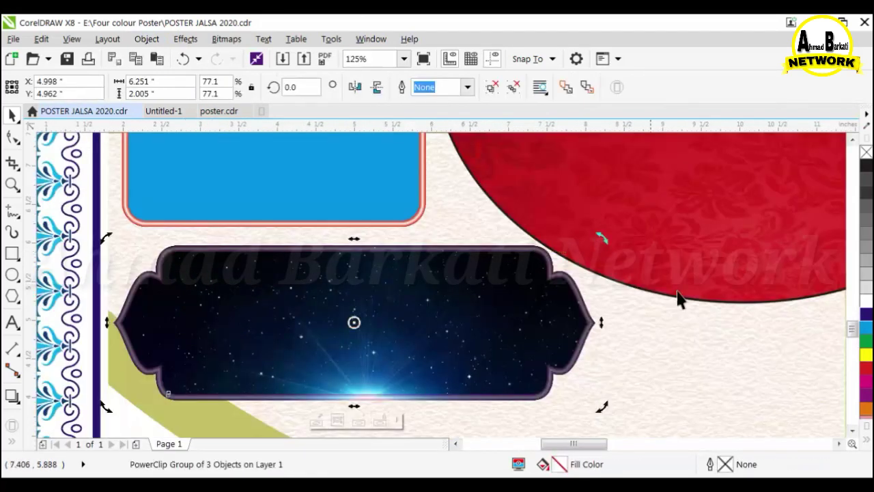
pyautogui.keyDown('ctrl'); pyautogui.click(223, 278); pyautogui.keyUp('ctrl')
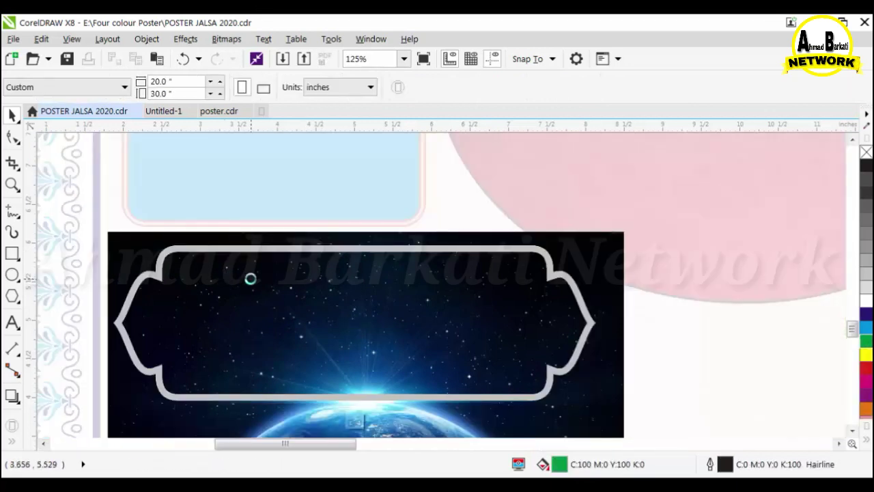
pyautogui.moveTo(199, 250); pyautogui.dragTo(224, 290)
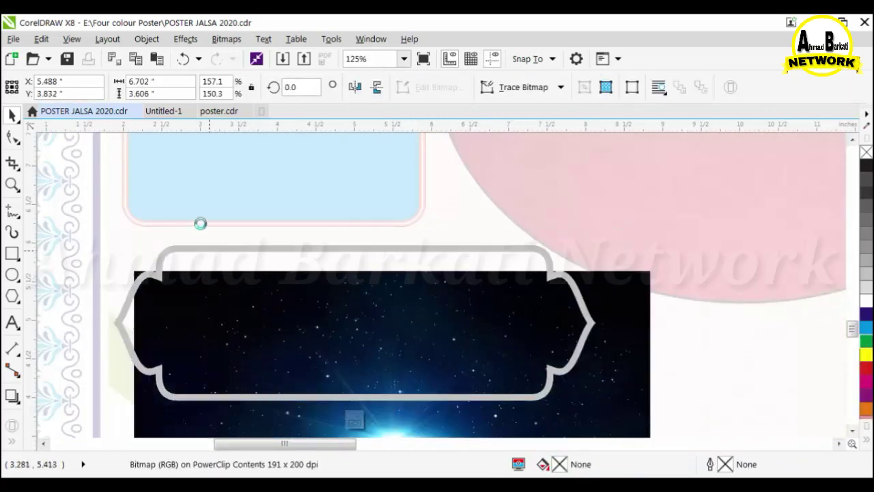
pyautogui.hotkey('ctrl', 'z')
pyautogui.keyDown('ctrl'); pyautogui.click(199, 223); pyautogui.keyUp('ctrl')
pyautogui.keyDown('ctrl'); pyautogui.click(211, 249); pyautogui.keyUp('ctrl')
pyautogui.keyDown('ctrl'); pyautogui.click(245, 276); pyautogui.keyUp('ctrl')
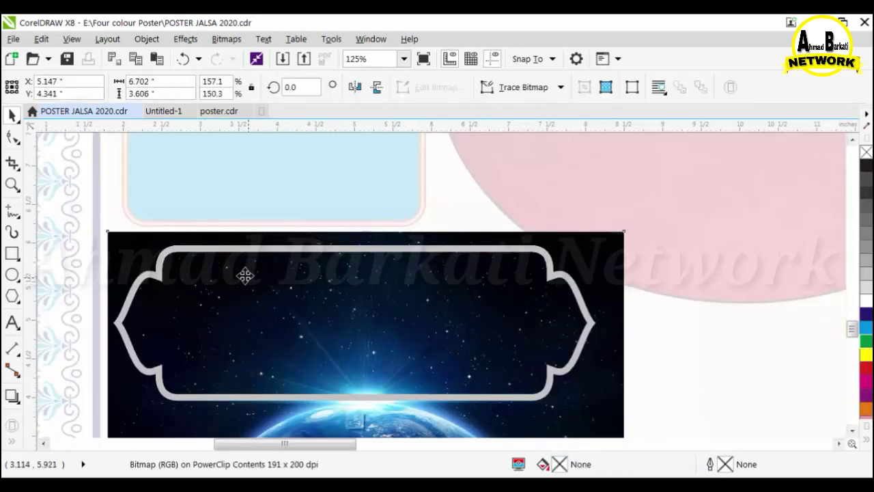
pyautogui.keyDown('ctrl'); pyautogui.click(157, 206); pyautogui.keyUp('ctrl')
pyautogui.scroll(-1, 243, 263)
pyautogui.click(486, 369)
# Colour the space-filled label's outer shape yellow.
pyautogui.scroll(2, 175, 263)
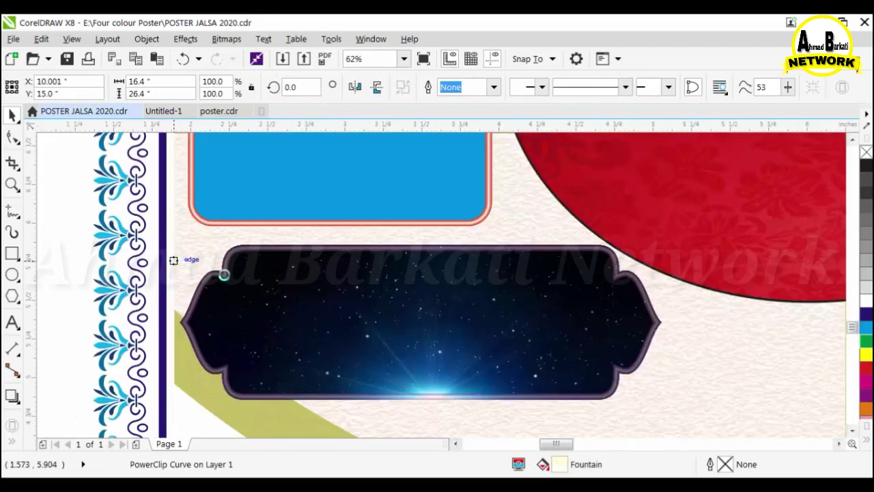
pyautogui.scroll(3, 224, 273)
pyautogui.click(293, 287)
pyautogui.click(865, 354)
pyautogui.scroll(-1, 247, 244)
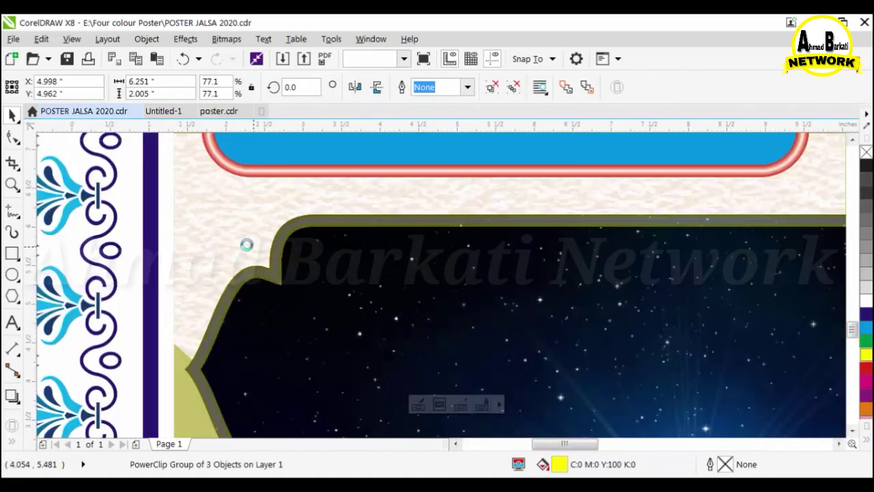
pyautogui.scroll(-1, 226, 259)
pyautogui.scroll(-2, 307, 273)
pyautogui.scroll(1, 539, 271)
# Copy the pink label outline onto the space label and centre them on each other.
pyautogui.click(539, 271)
pyautogui.moveTo(538, 271); pyautogui.dragTo(126, 320)
pyautogui.click(493, 292)
pyautogui.keyDown('shift'); pyautogui.click(267, 255); pyautogui.keyUp('shift')
pyautogui.press('c')
pyautogui.press('e')
pyautogui.click(483, 308)
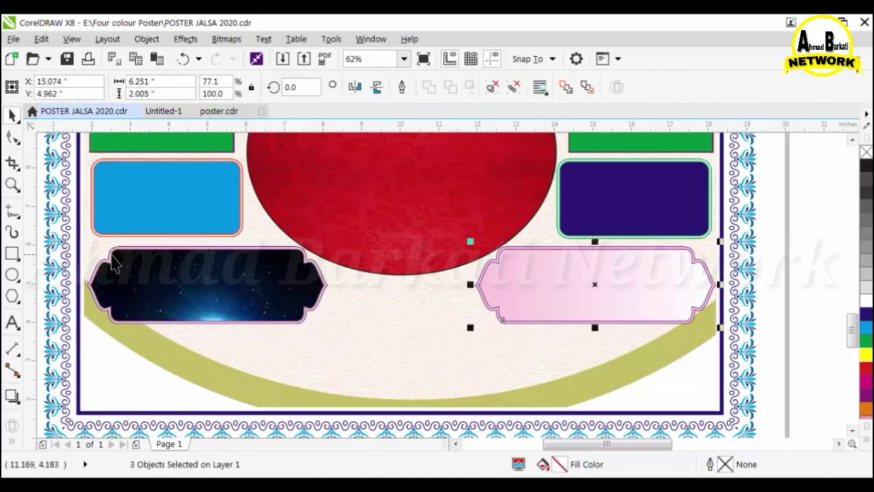
# Colour the contour around the left space label green.
pyautogui.scroll(3, 114, 257)
pyautogui.click(133, 226)
pyautogui.click(444, 288)
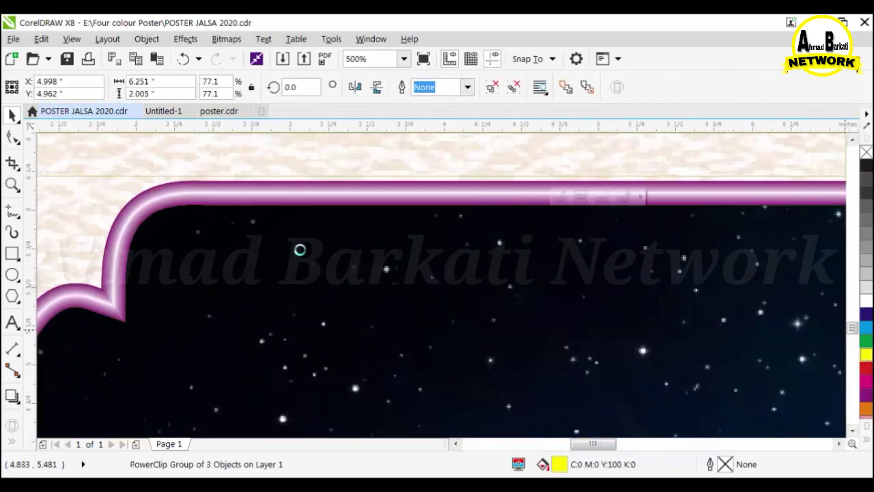
pyautogui.scroll(-5, 298, 248)
pyautogui.scroll(1, 195, 255)
pyautogui.click(135, 239)
pyautogui.click(200, 258)
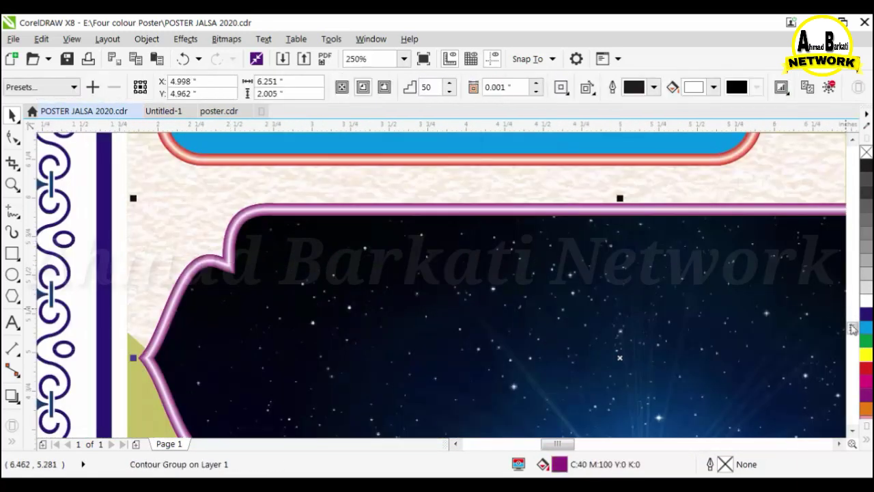
pyautogui.click(866, 355)
pyautogui.scroll(-1, 306, 218)
pyautogui.click(866, 339)
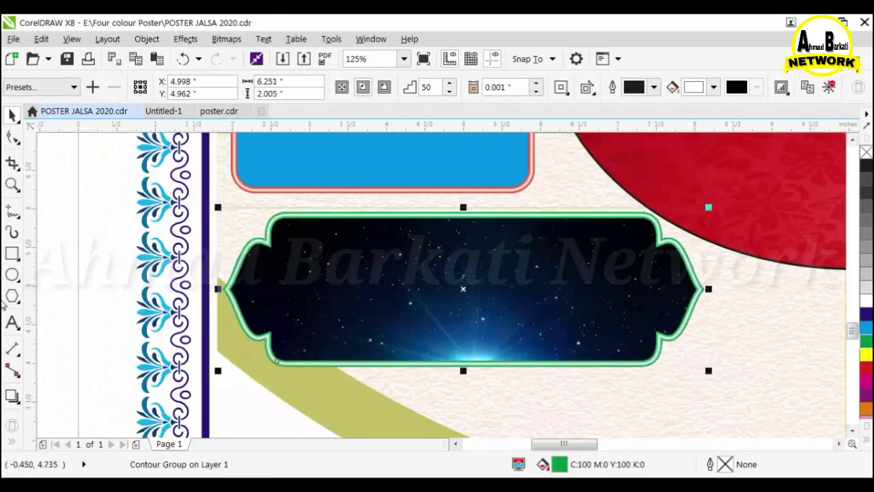
pyautogui.scroll(-3, 189, 308)
# Group the left label parts, delete the right pink label, and place a copy there.
pyautogui.hotkey('ctrl', 'g')
pyautogui.click(525, 222)
pyautogui.click(400, 283)
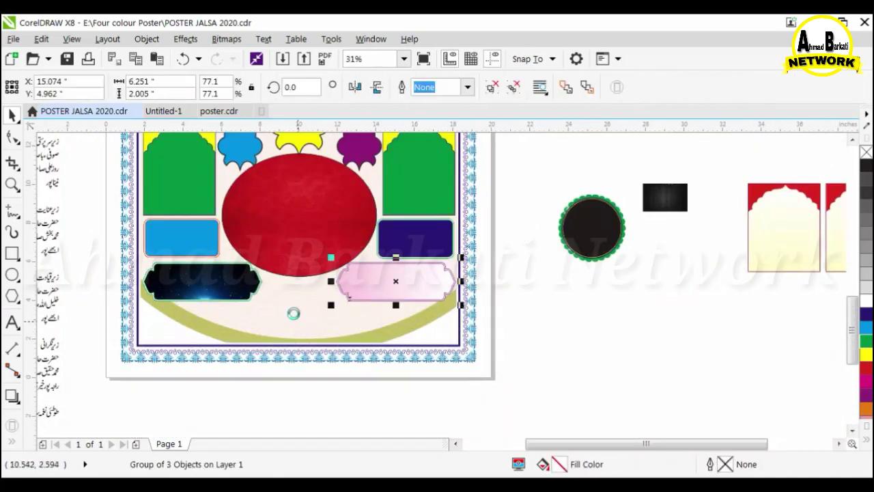
pyautogui.press('Delete')
pyautogui.moveTo(202, 281); pyautogui.dragTo(393, 280)
pyautogui.rightClick(394, 281)
pyautogui.click(507, 293)
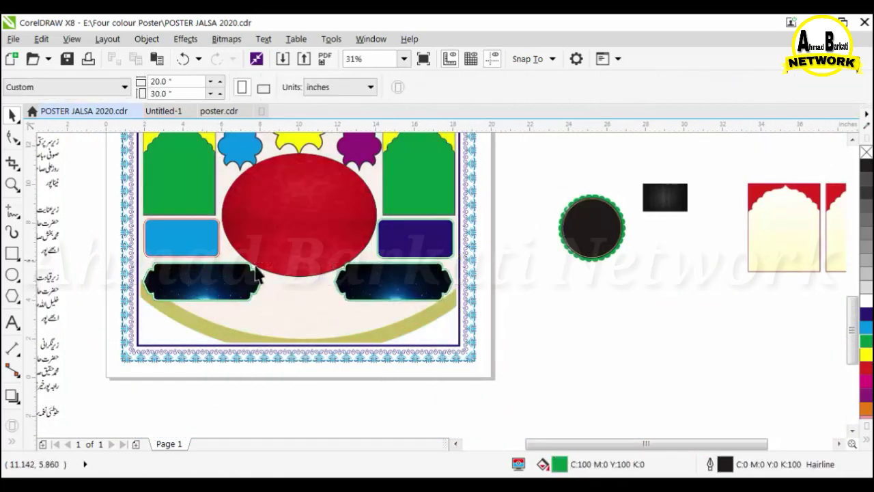
pyautogui.scroll(2, 249, 268)
pyautogui.click(363, 283)
# PowerClip the dark wood texture rectangle into the right green arch.
pyautogui.click(369, 279)
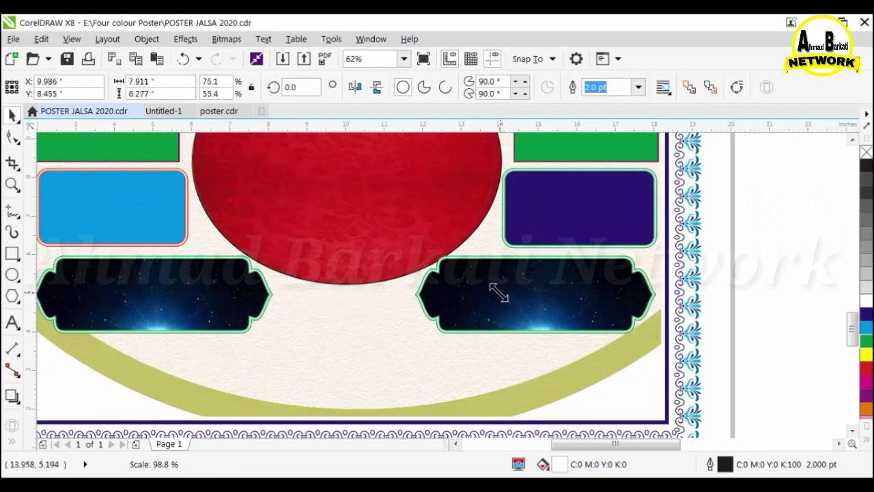
pyautogui.click(403, 296)
pyautogui.scroll(-2, 403, 295)
pyautogui.scroll(4, 679, 229)
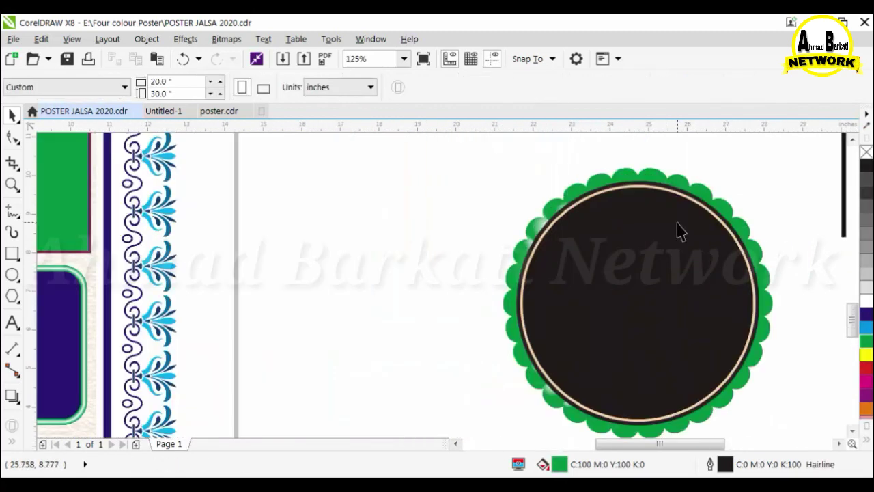
pyautogui.scroll(-4, 679, 229)
pyautogui.click(740, 212)
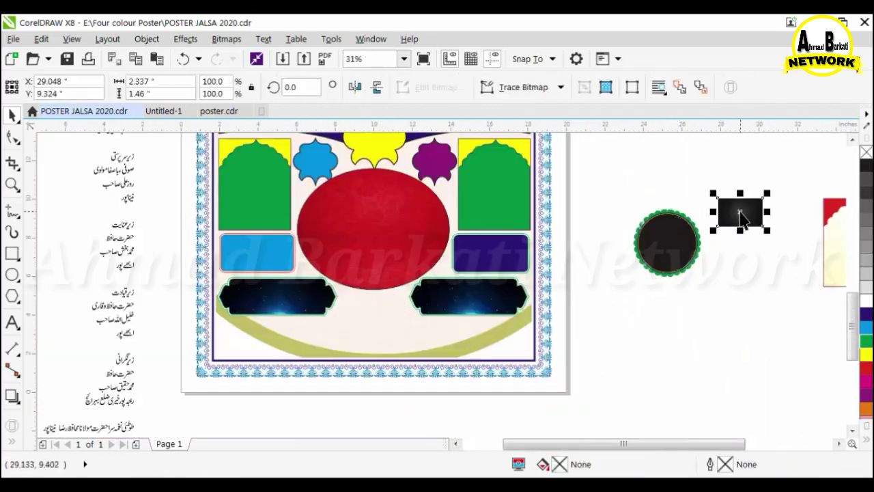
pyautogui.click(146, 39)
pyautogui.moveTo(211, 138)
pyautogui.click(410, 140)
pyautogui.click(507, 200)
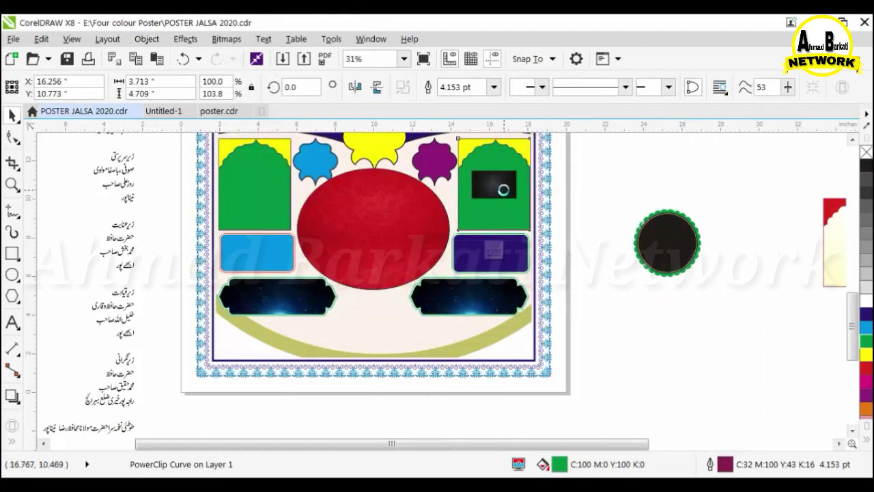
# Enlarge the texture to fill the right arch and bring its yellow curve to the front.
pyautogui.doubleClick(505, 198)
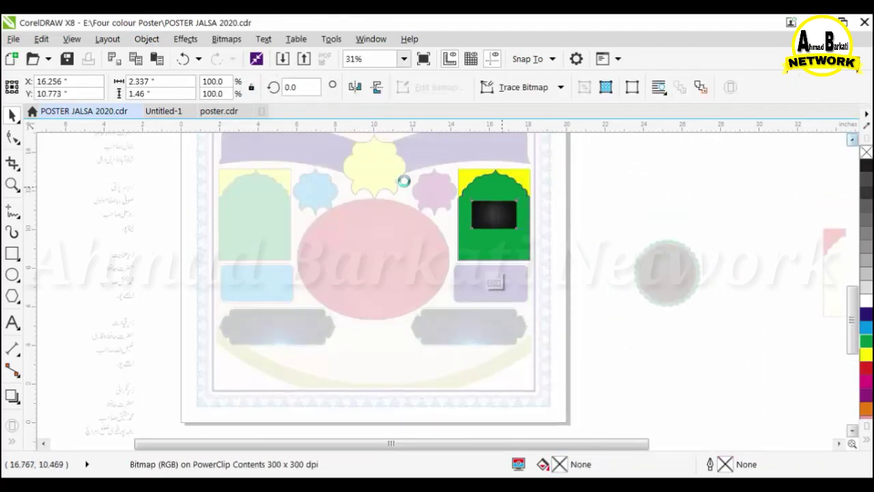
pyautogui.moveTo(532, 263); pyautogui.dragTo(536, 285)
pyautogui.keyDown('ctrl'); pyautogui.click(612, 188); pyautogui.keyUp('ctrl')
pyautogui.doubleClick(506, 204)
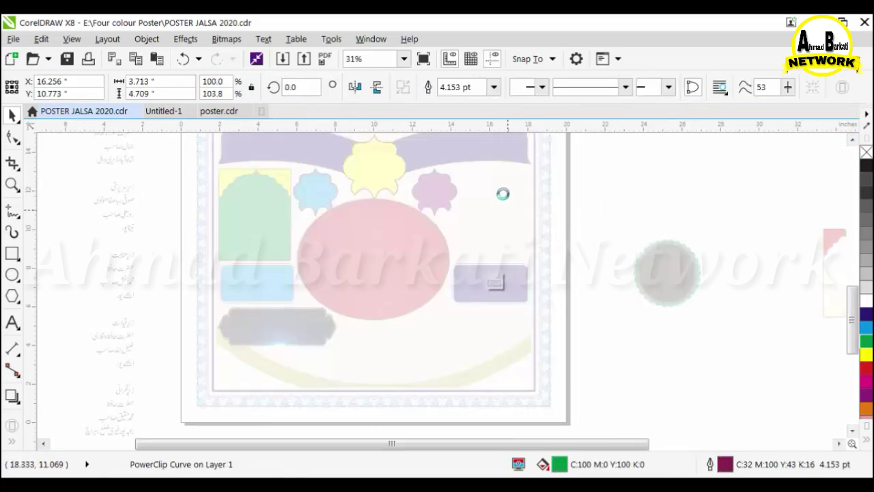
pyautogui.moveTo(588, 152); pyautogui.dragTo(426, 215)
pyautogui.hotkey('shift', 'pageup')
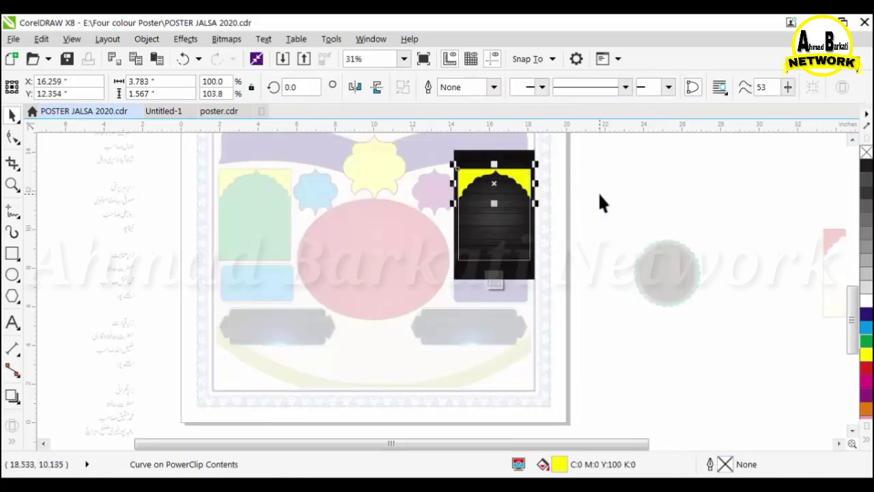
pyautogui.keyDown('ctrl'); pyautogui.click(599, 194); pyautogui.keyUp('ctrl')
pyautogui.click(599, 194)
# Copy the textured arch to the left side and centre it on the green arch.
pyautogui.click(274, 195)
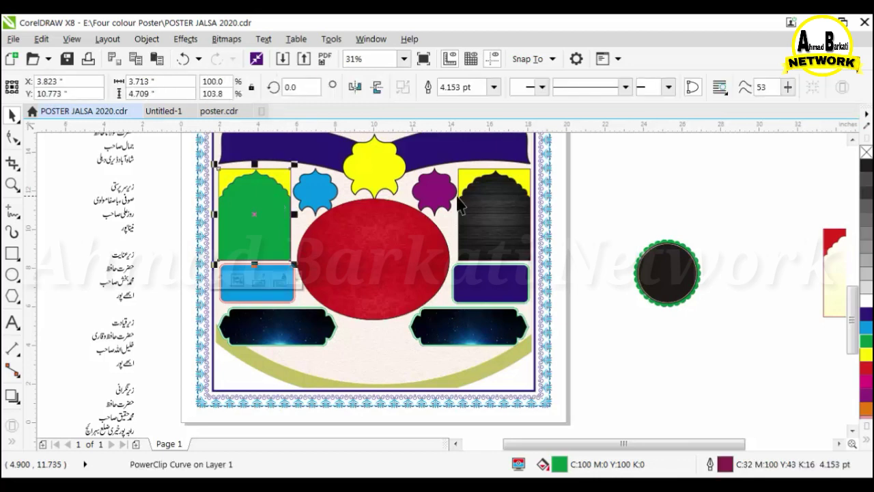
pyautogui.click(493, 208)
pyautogui.keyDown('shift'); pyautogui.click(265, 207); pyautogui.keyUp('shift')
pyautogui.click(500, 217)
pyautogui.moveTo(517, 197); pyautogui.dragTo(279, 291)
pyautogui.keyDown('shift'); pyautogui.click(263, 237); pyautogui.keyUp('shift')
pyautogui.press('c')
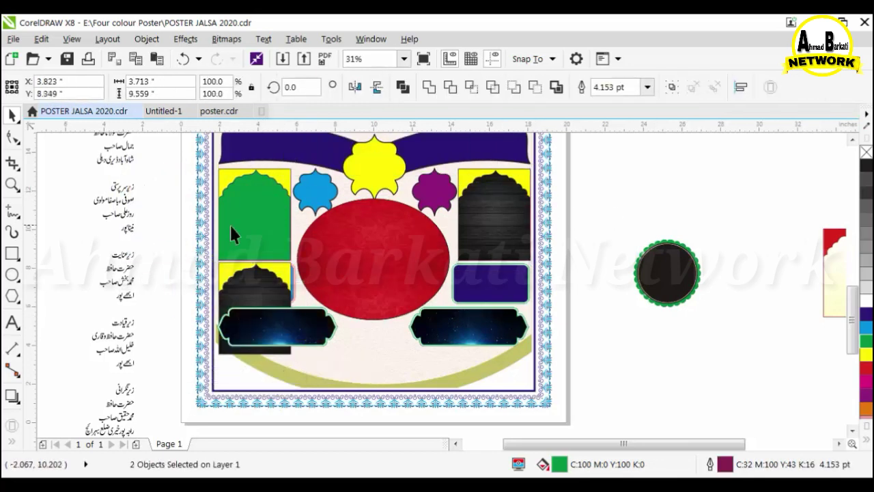
# Delete the old green left arch and top-align both textured arches.
pyautogui.click(230, 225)
pyautogui.press('Delete')
pyautogui.click(228, 290)
pyautogui.keyDown('shift'); pyautogui.click(501, 226); pyautogui.keyUp('shift')
pyautogui.press('t')
pyautogui.click(644, 209)
pyautogui.scroll(-1, 606, 224)
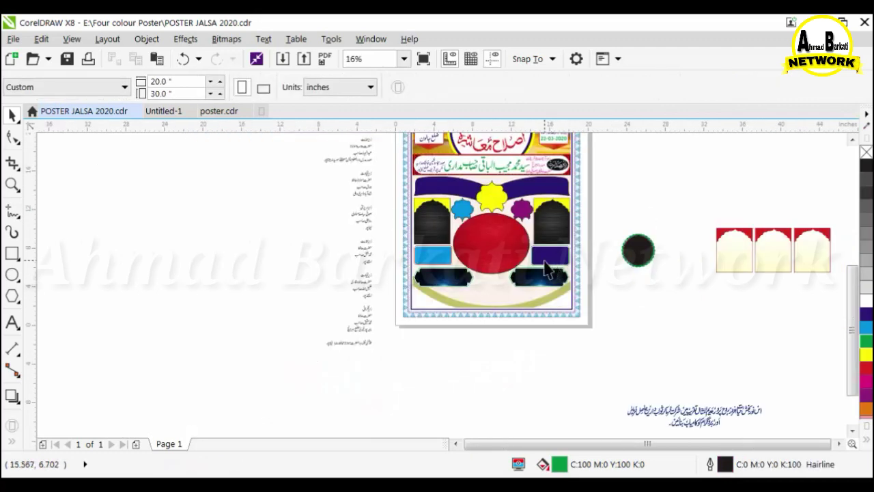
pyautogui.scroll(1, 543, 258)
pyautogui.keyDown('ctrl'); pyautogui.click(549, 248); pyautogui.keyUp('ctrl')
# Recolour the right box's border red.
pyautogui.keyDown('ctrl'); pyautogui.click(583, 271); pyautogui.keyUp('ctrl')
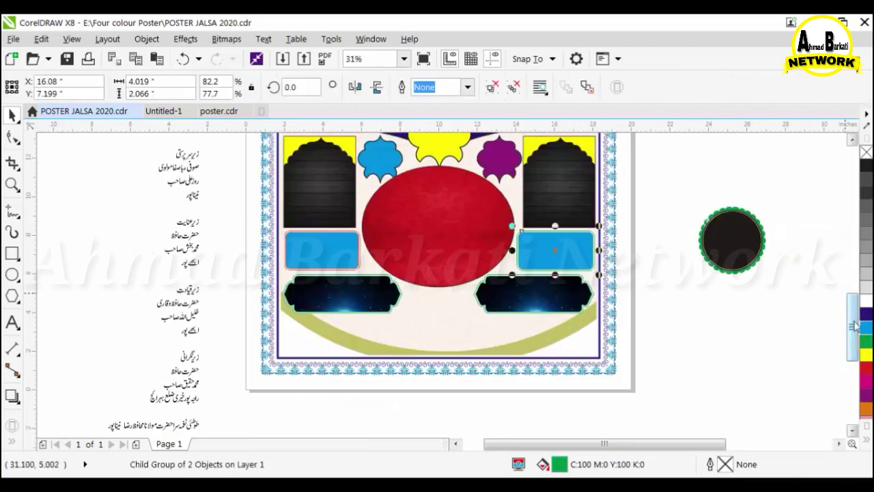
pyautogui.click(866, 368)
pyautogui.press('Escape')
pyautogui.scroll(-1, 463, 265)
pyautogui.scroll(1, 468, 235)
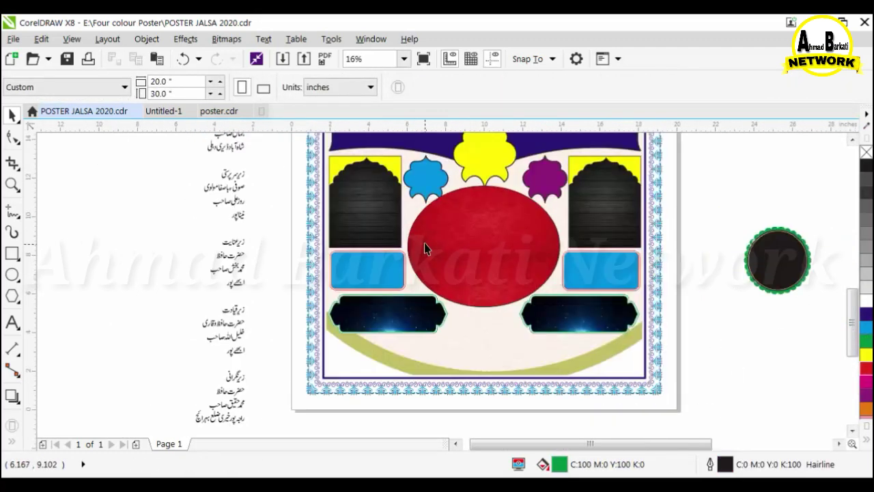
pyautogui.scroll(-1, 428, 248)
pyautogui.scroll(1, 473, 327)
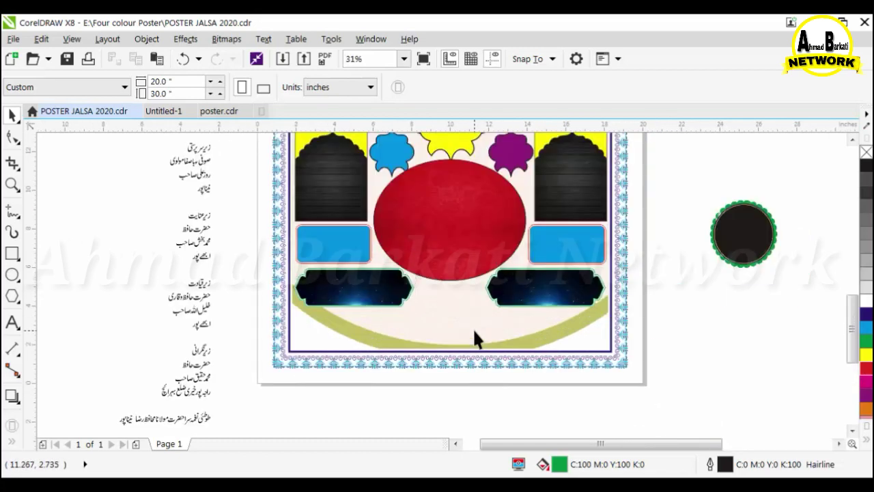
pyautogui.scroll(1, 450, 312)
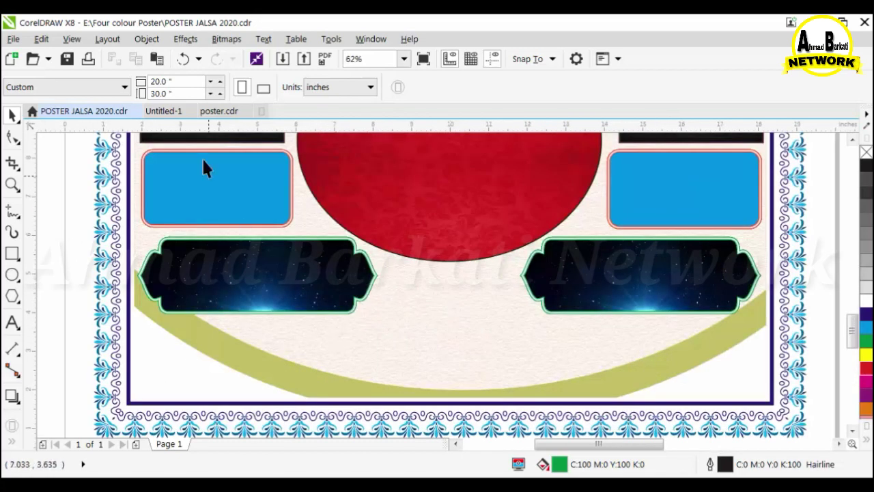
pyautogui.scroll(-1, 450, 314)
# Centre the cream scalloped frame group on the page below the ellipse.
pyautogui.moveTo(320, 402); pyautogui.dragTo(460, 369)
pyautogui.scroll(1, 454, 331)
pyautogui.scroll(1, 464, 314)
pyautogui.scroll(-1, 482, 381)
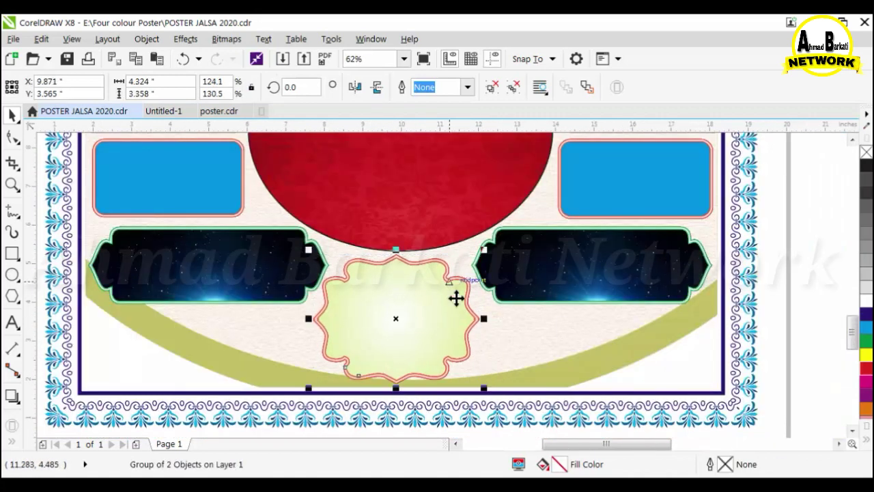
pyautogui.scroll(-1, 413, 308)
pyautogui.click(655, 357)
# Paste the pink banner group, position it in the poster's lower inner frame, and shrink it.
pyautogui.rightClick(627, 199)
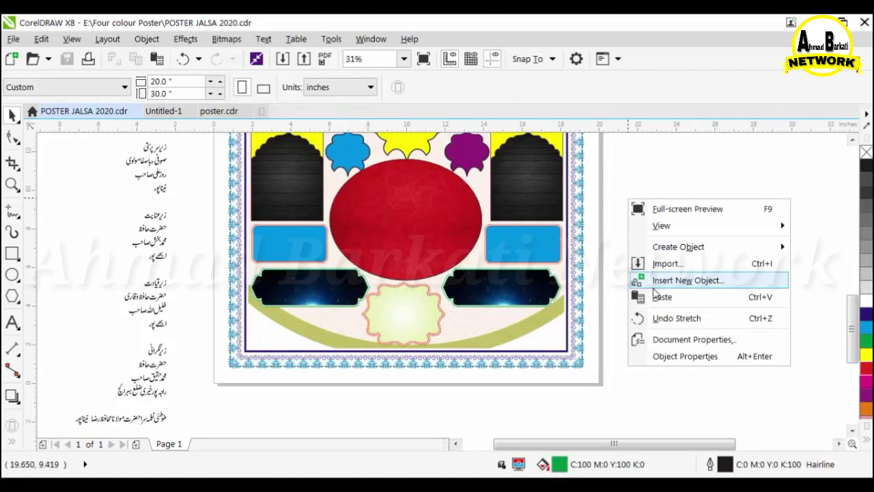
pyautogui.click(654, 296)
pyautogui.scroll(-1, 490, 324)
pyautogui.click(852, 140)
pyautogui.click(852, 140)
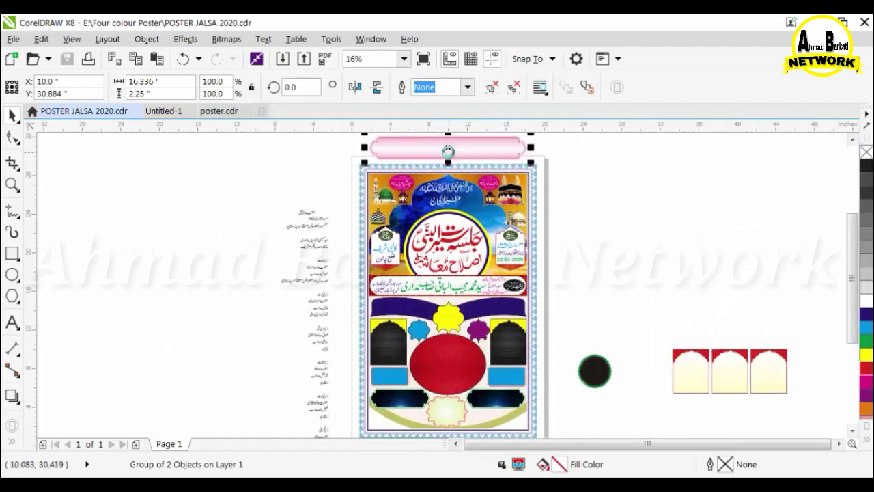
pyautogui.moveTo(448, 151); pyautogui.dragTo(429, 417)
pyautogui.scroll(2, 429, 415)
pyautogui.moveTo(407, 381); pyautogui.dragTo(388, 355)
pyautogui.moveTo(459, 387); pyautogui.dragTo(460, 382)
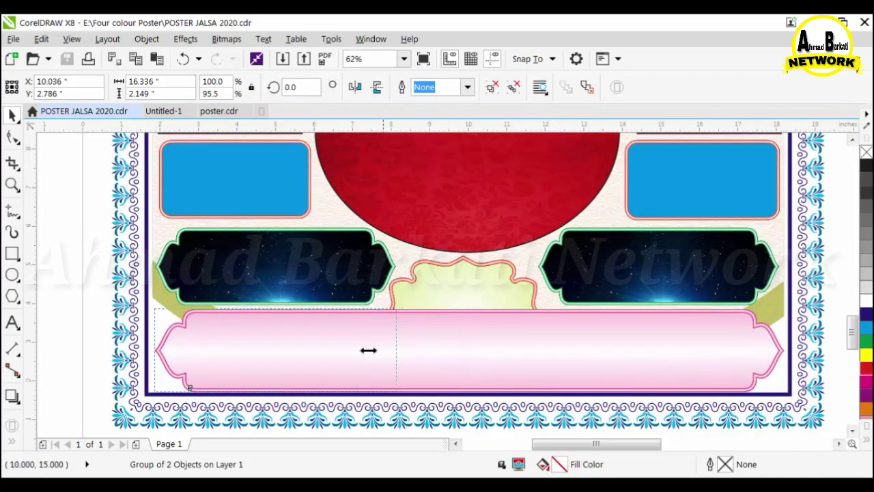
pyautogui.moveTo(368, 351); pyautogui.dragTo(370, 350)
# Copy the pink banner to the right side and group both banners.
pyautogui.moveTo(263, 355); pyautogui.dragTo(658, 353)
pyautogui.keyDown('shift'); pyautogui.click(334, 362); pyautogui.keyUp('shift')
pyautogui.press('Down')
pyautogui.press('Down')
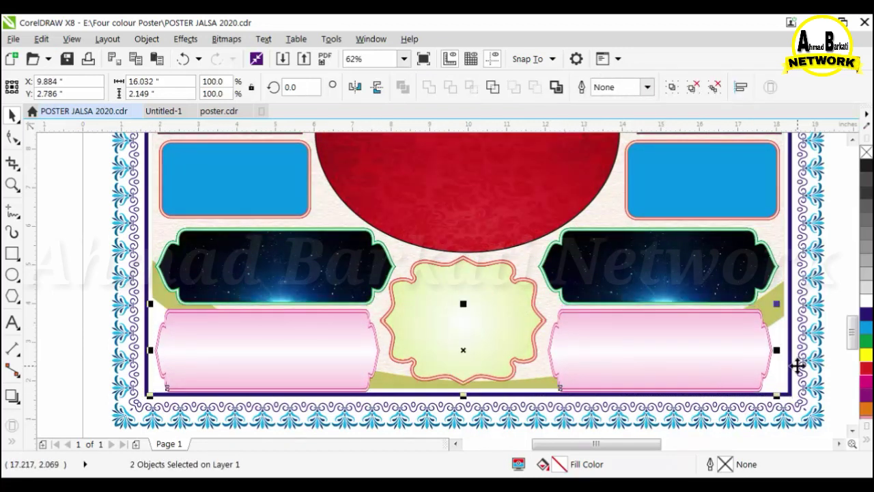
pyautogui.moveTo(789, 362); pyautogui.dragTo(789, 362)
pyautogui.hotkey('ctrl', 'g')
# Shrink the teal ornament and move it onto the left pink banner.
pyautogui.click(431, 302)
pyautogui.keyDown('ctrl'); pyautogui.click(462, 318); pyautogui.keyUp('ctrl')
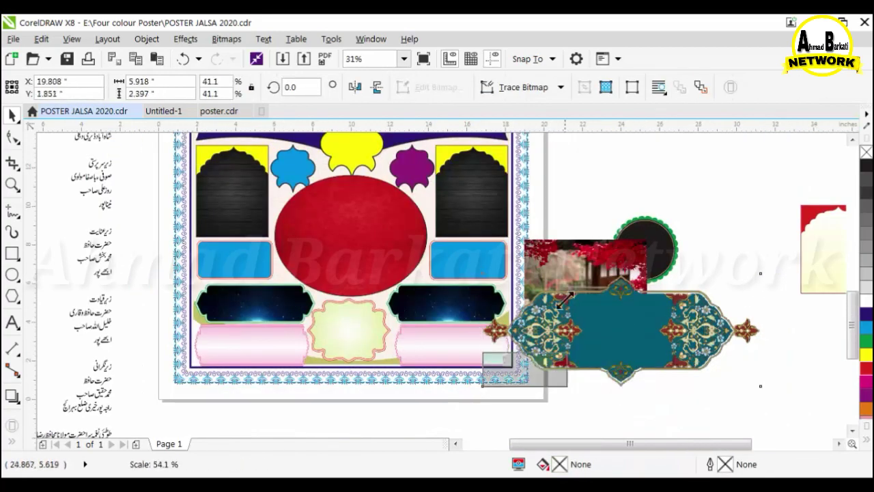
pyautogui.moveTo(565, 299); pyautogui.dragTo(559, 354)
pyautogui.moveTo(523, 370); pyautogui.dragTo(238, 344)
# Delete the left pink banner and enlarge the teal ornament to cover its place.
pyautogui.scroll(1, 236, 382)
pyautogui.click(354, 315)
pyautogui.press('Delete')
pyautogui.click(293, 289)
pyautogui.moveTo(326, 256); pyautogui.dragTo(346, 248)
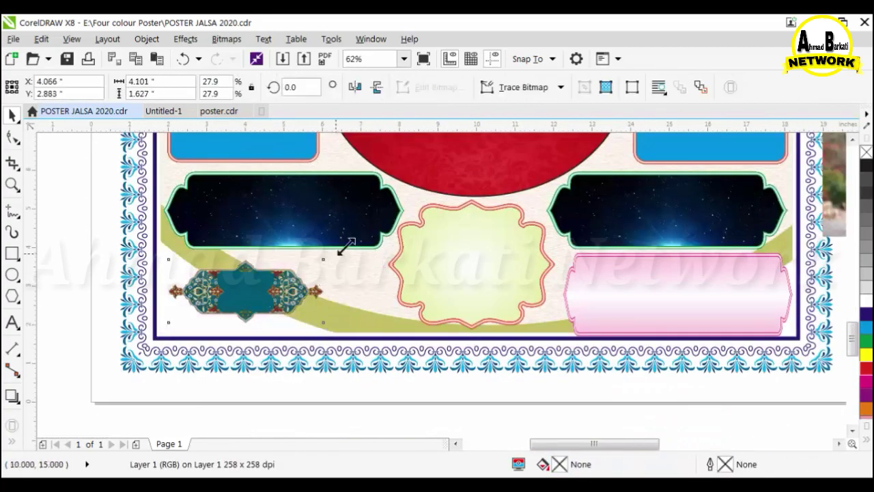
pyautogui.moveTo(345, 324); pyautogui.dragTo(370, 342)
pyautogui.moveTo(372, 293); pyautogui.dragTo(395, 305)
# Copy the teal ornament onto the right pink banner and align the two ornaments level.
pyautogui.scroll(-1, 392, 321)
pyautogui.click(247, 412)
pyautogui.moveTo(201, 335); pyautogui.dragTo(401, 337)
pyautogui.rightClick(400, 337)
pyautogui.press('e')
pyautogui.click(333, 314)
pyautogui.click(338, 323)
pyautogui.press('Delete')
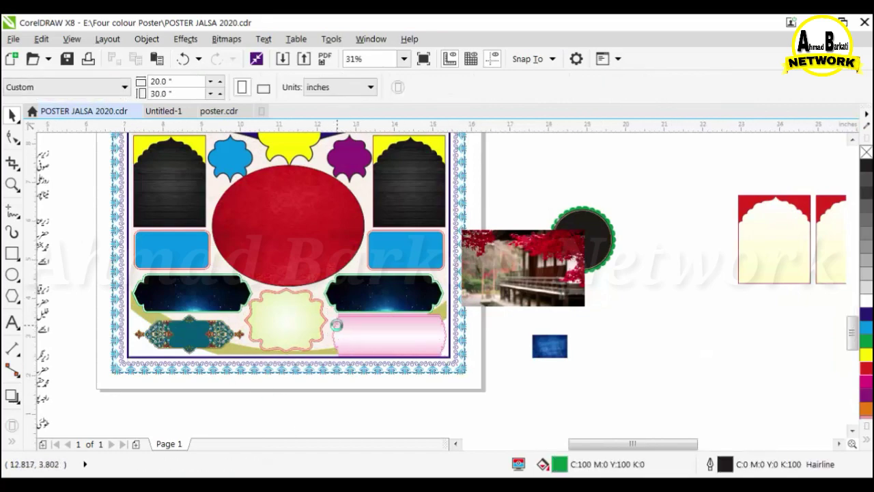
pyautogui.hotkey('ctrl', 'z')
# Delete the right pink banner and resize the right ornament to fit the corner.
pyautogui.scroll(2, 338, 326)
pyautogui.hotkey('ctrl', 'pagedown')
pyautogui.click(385, 362)
pyautogui.press('Delete')
pyautogui.scroll(-1, 389, 321)
pyautogui.click(390, 312)
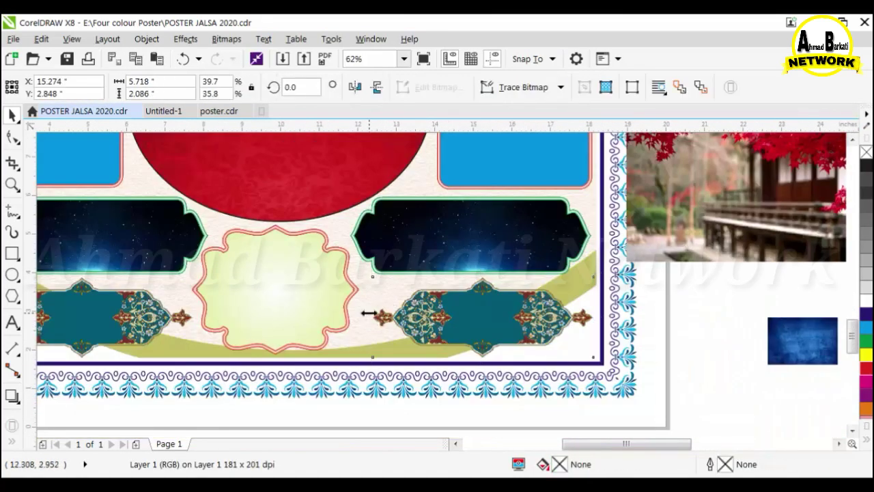
pyautogui.moveTo(369, 314)
pyautogui.mouseDown()
pyautogui.moveTo(345, 314)
pyautogui.moveTo(380, 317)
pyautogui.mouseUp()
pyautogui.scroll(1, 372, 314)
pyautogui.scroll(-2, 391, 302)
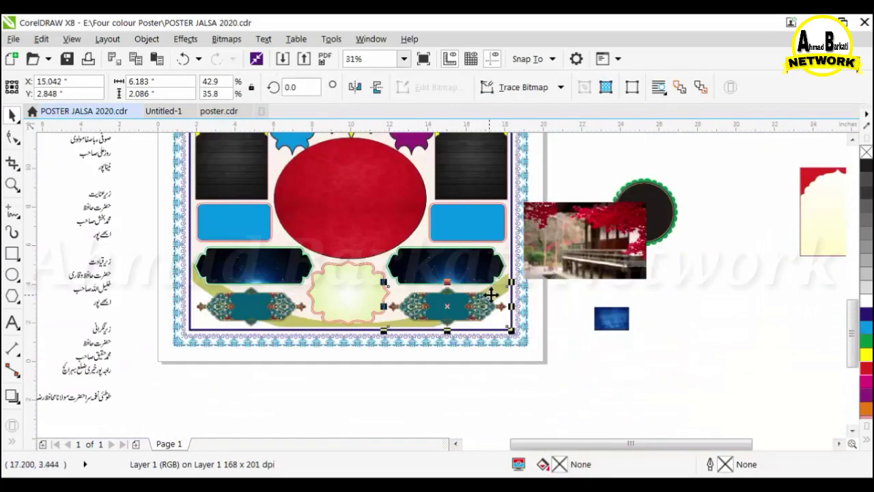
pyautogui.moveTo(601, 263); pyautogui.dragTo(685, 336)
# Move the blue texture below the page and PowerClip the red-leaf photo into the centre cream frame.
pyautogui.moveTo(387, 388); pyautogui.dragTo(437, 418)
pyautogui.moveTo(383, 389)
pyautogui.mouseDown()
pyautogui.moveTo(363, 297)
pyautogui.moveTo(376, 381)
pyautogui.mouseUp()
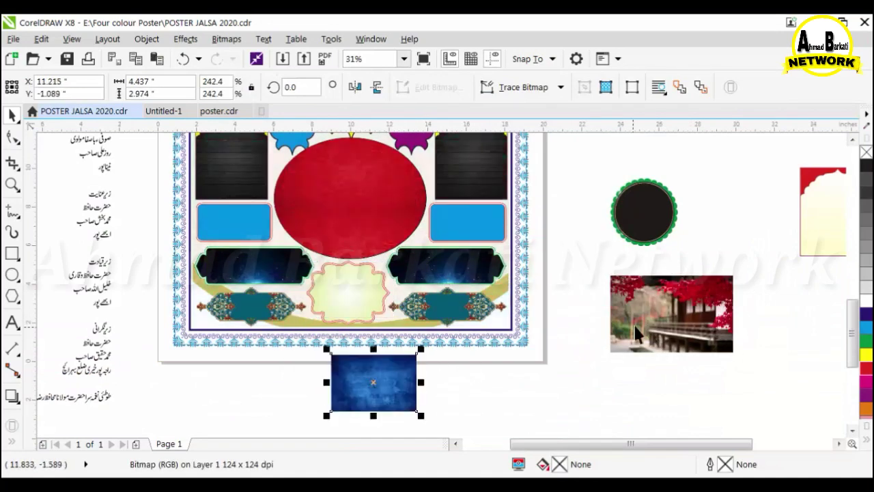
pyautogui.click(635, 342)
pyautogui.click(146, 39)
pyautogui.moveTo(275, 138)
pyautogui.click(410, 140)
pyautogui.click(359, 280)
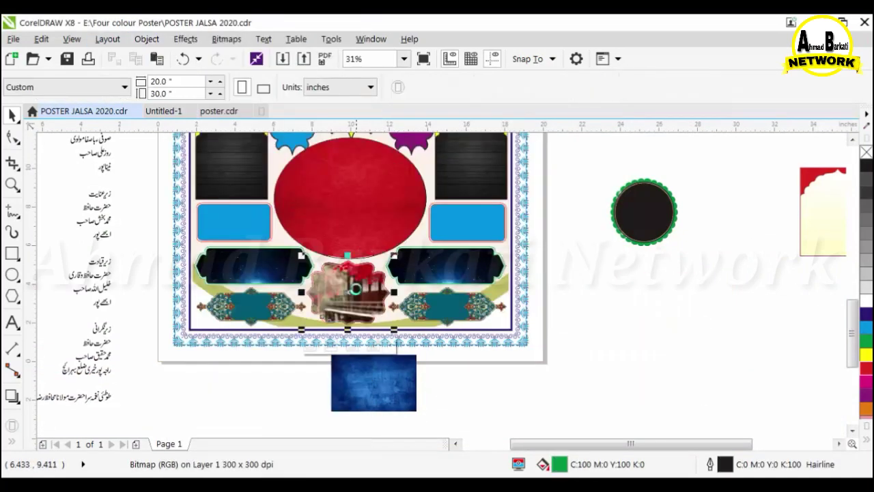
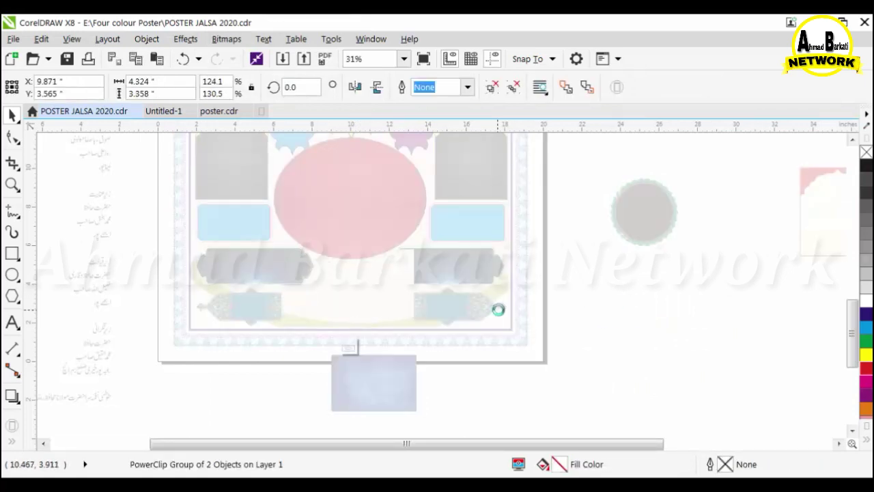
# Undo the last framed-photo change and fill the bottom centre frame green.
pyautogui.hotkey('ctrl', 'z')
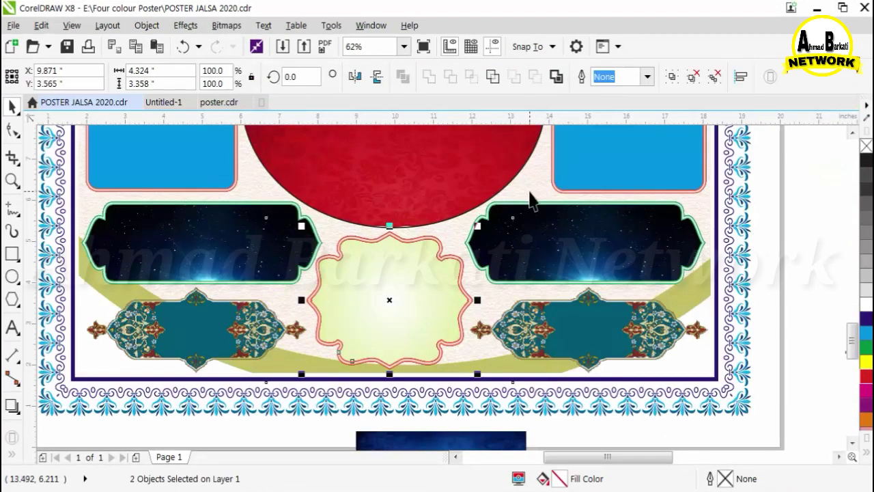
pyautogui.click(866, 340)
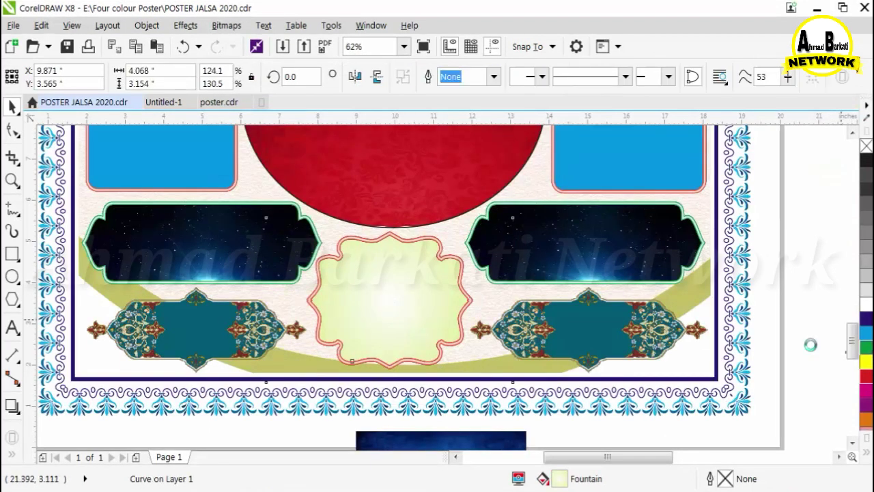
pyautogui.scroll(-2, 810, 335)
# Move the first Urdu title line onto the blue banner below the name strip.
pyautogui.moveTo(689, 190); pyautogui.dragTo(816, 332)
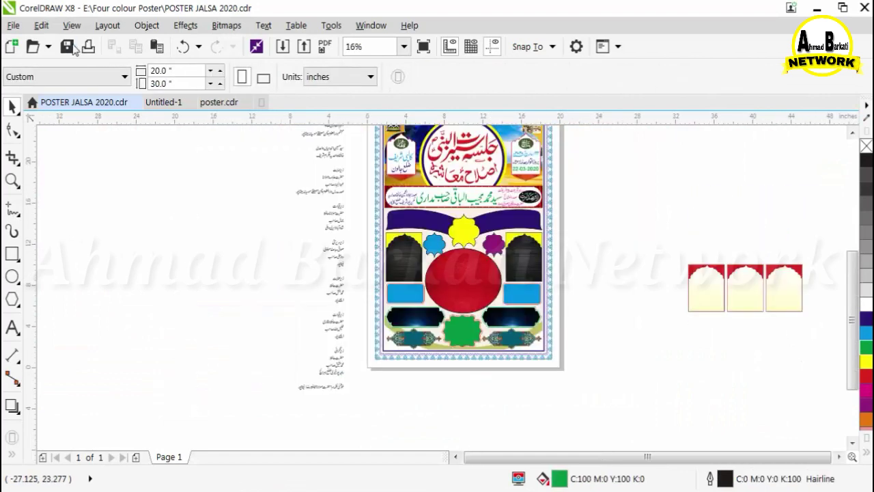
pyautogui.scroll(3, 313, 208)
pyautogui.scroll(-2, 313, 208)
pyautogui.moveTo(283, 189); pyautogui.dragTo(710, 382)
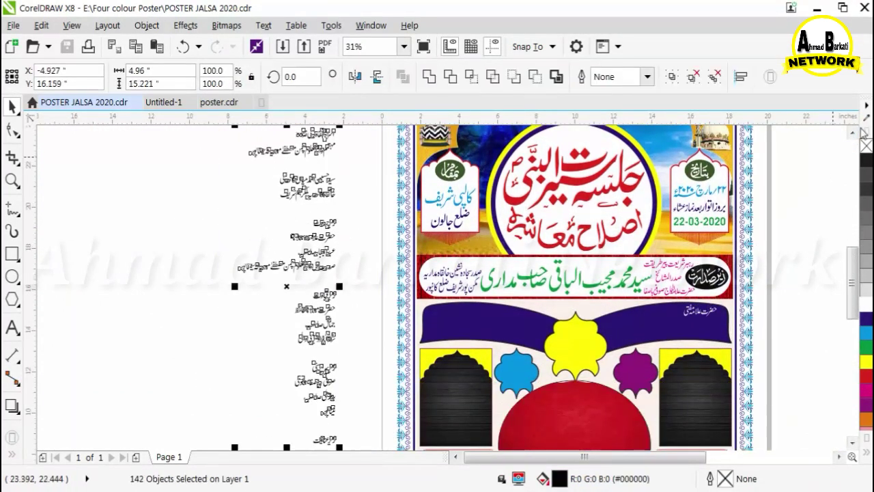
# Place the title line on the banner and group the description line beside the name.
pyautogui.moveTo(311, 197); pyautogui.dragTo(675, 393)
pyautogui.press('Escape')
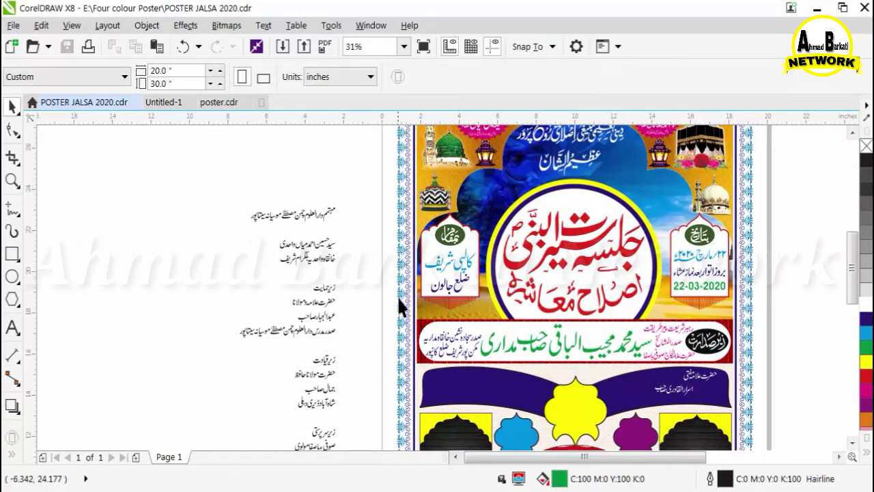
pyautogui.moveTo(334, 231); pyautogui.dragTo(340, 228)
pyautogui.moveTo(327, 214); pyautogui.dragTo(292, 199)
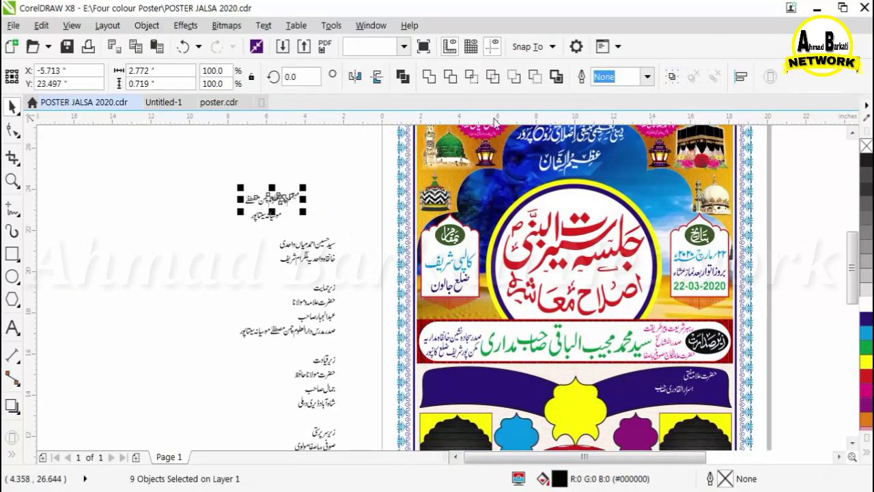
pyautogui.hotkey('ctrl', 'g')
# Colour the banner text white, then tilt and narrow the name and description to fit the banner.
pyautogui.scroll(3, 248, 193)
pyautogui.scroll(-4, 212, 263)
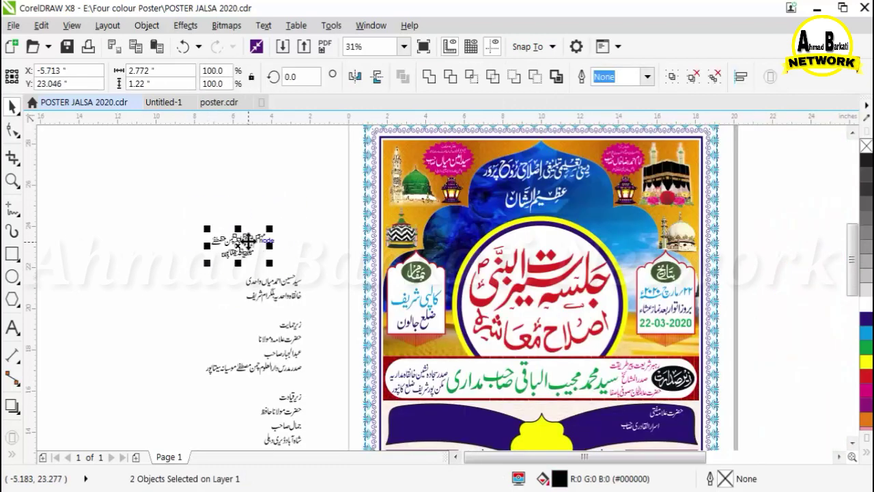
pyautogui.click(866, 305)
pyautogui.press('Escape')
pyautogui.scroll(2, 680, 437)
pyautogui.click(378, 373)
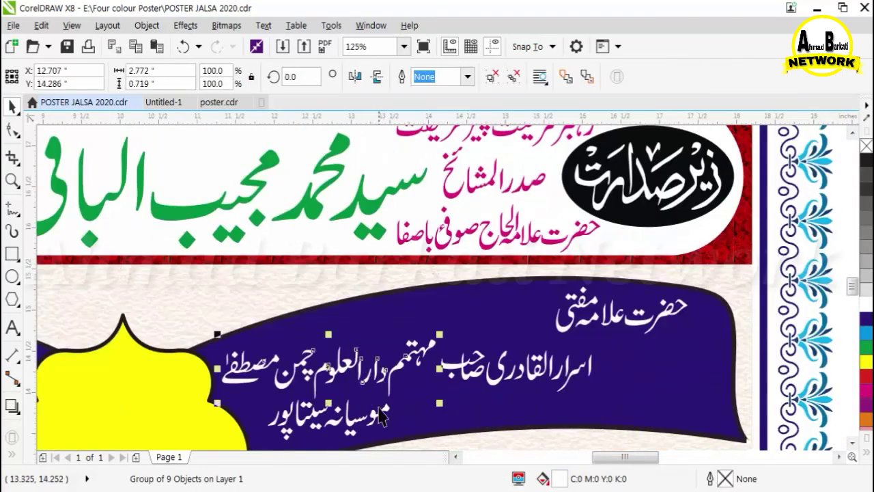
pyautogui.keyDown('shift'); pyautogui.click(380, 412); pyautogui.keyUp('shift')
pyautogui.click(380, 411)
pyautogui.moveTo(436, 338); pyautogui.dragTo(422, 326)
pyautogui.scroll(-1, 257, 347)
pyautogui.moveTo(419, 393); pyautogui.dragTo(480, 415)
# Enlarge the speaker's name, narrow it from the left and shift it slightly left.
pyautogui.click(418, 363)
pyautogui.moveTo(311, 353); pyautogui.dragTo(332, 358)
pyautogui.scroll(1, 325, 353)
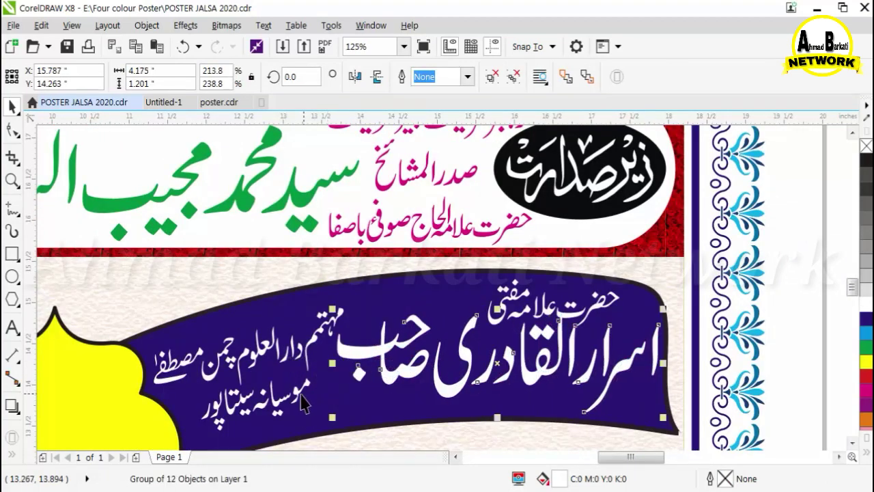
pyautogui.moveTo(303, 399); pyautogui.dragTo(323, 402)
pyautogui.moveTo(336, 436); pyautogui.dragTo(354, 435)
pyautogui.press('Left')
pyautogui.press('Left')
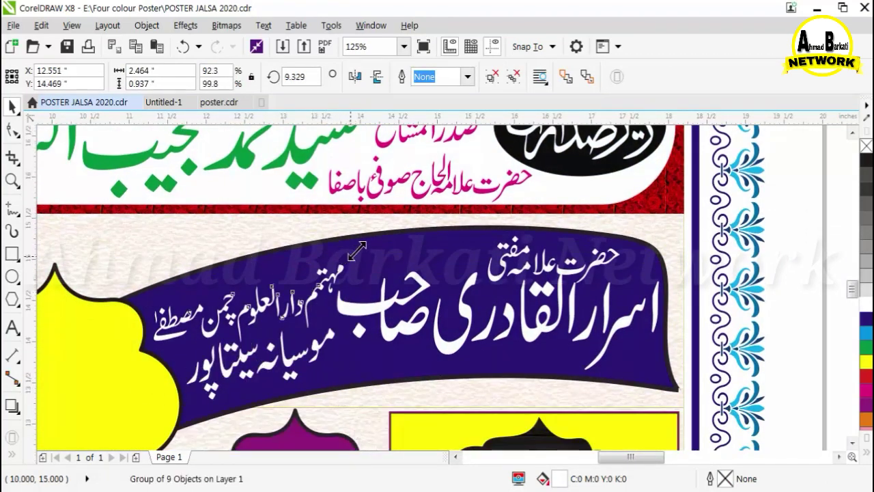
# Nudge the small title above the name up and colour it yellow.
pyautogui.click(526, 265)
pyautogui.scroll(2, 560, 253)
pyautogui.press('Up')
pyautogui.press('Up')
pyautogui.click(866, 363)
pyautogui.scroll(-3, 557, 254)
pyautogui.click(682, 314)
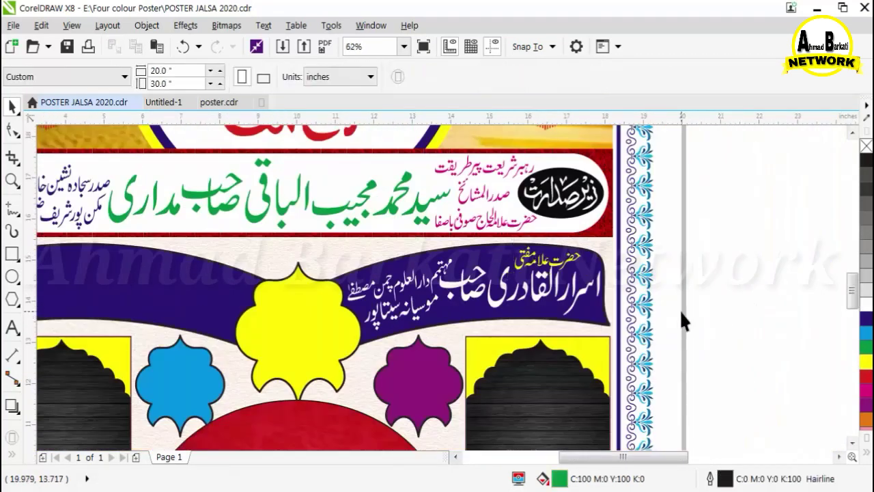
pyautogui.scroll(-1, 684, 317)
pyautogui.scroll(2, 226, 145)
pyautogui.click(302, 199)
pyautogui.scroll(-1, 334, 208)
pyautogui.moveTo(160, 166); pyautogui.dragTo(198, 185)
pyautogui.scroll(1, 331, 279)
pyautogui.scroll(-2, 226, 246)
pyautogui.scroll(2, 202, 215)
# Group the 'زیر حمایت' heading line, move it onto the blue banner and colour it white.
pyautogui.click(307, 246)
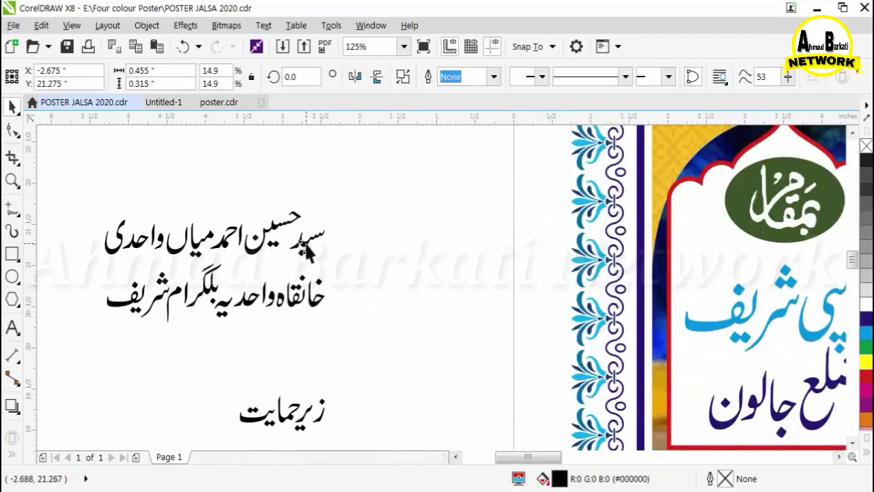
pyautogui.moveTo(358, 184); pyautogui.dragTo(154, 275)
pyautogui.moveTo(67, 177); pyautogui.dragTo(390, 267)
pyautogui.press('Up')
pyautogui.press('Up')
pyautogui.press('Up')
pyautogui.press('Up')
pyautogui.hotkey('ctrl', 'g')
pyautogui.scroll(-1, 445, 215)
pyautogui.click(669, 81)
pyautogui.scroll(-1, 276, 264)
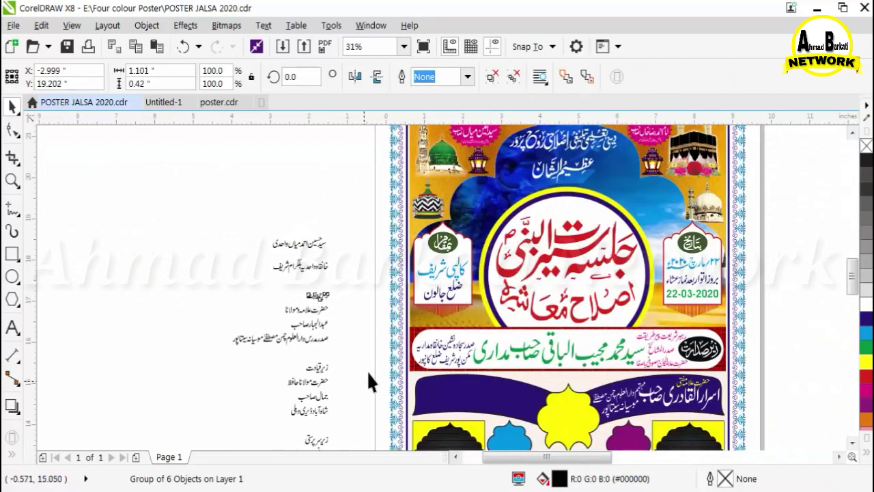
pyautogui.scroll(1, 368, 368)
pyautogui.moveTo(282, 217); pyautogui.dragTo(717, 414)
pyautogui.click(866, 300)
# Select the next text line and tilt it to follow the banner's curve.
pyautogui.click(247, 235)
pyautogui.moveTo(179, 202); pyautogui.dragTo(309, 256)
pyautogui.moveTo(278, 238); pyautogui.dragTo(662, 397)
pyautogui.click(661, 396)
pyautogui.moveTo(677, 384); pyautogui.dragTo(702, 389)
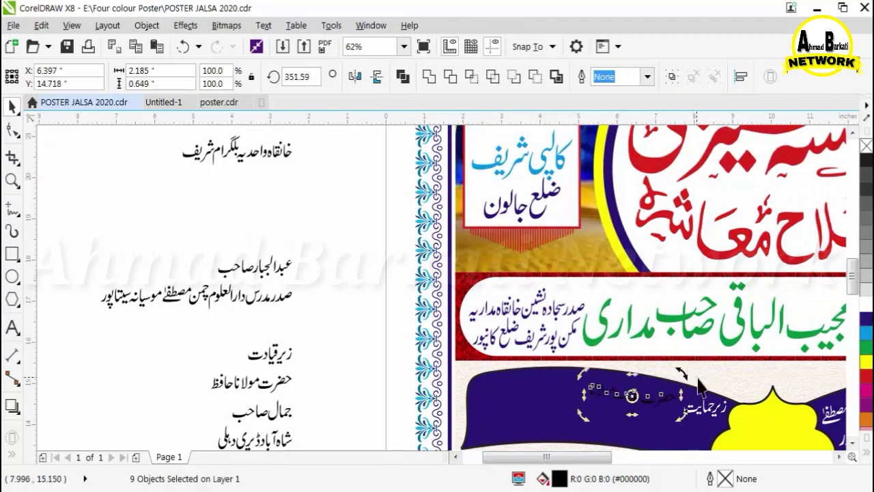
# Colour the heading lettering white and nudge it right and down.
pyautogui.click(865, 306)
pyautogui.scroll(-1, 544, 234)
pyautogui.scroll(2, 609, 323)
pyautogui.press('Right')
pyautogui.press('Right')
pyautogui.press('Right')
pyautogui.press('Right')
pyautogui.press('Down')
# Fix the name's letter stroke and dot, then select the whole grouped name lettering.
pyautogui.click(730, 334)
pyautogui.scroll(-1, 715, 281)
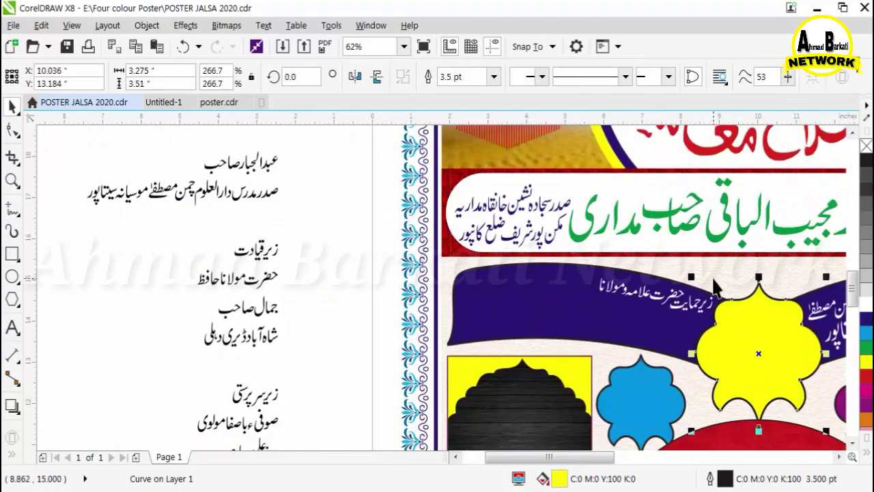
pyautogui.click(255, 165)
pyautogui.scroll(3, 206, 139)
pyautogui.moveTo(460, 230); pyautogui.dragTo(459, 230)
pyautogui.moveTo(251, 371); pyautogui.dragTo(362, 328)
pyautogui.scroll(-1, 359, 331)
pyautogui.moveTo(301, 204); pyautogui.dragTo(611, 372)
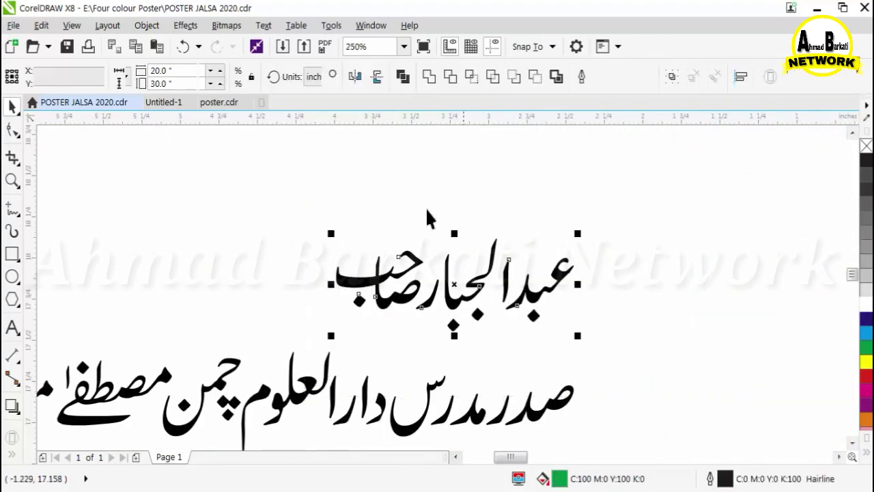
pyautogui.click(665, 81)
# Move the second speaker's name onto the blue banner, enlarge it and nudge it up.
pyautogui.scroll(-2, 389, 220)
pyautogui.moveTo(406, 239); pyautogui.dragTo(750, 402)
pyautogui.scroll(-1, 612, 333)
pyautogui.scroll(2, 670, 273)
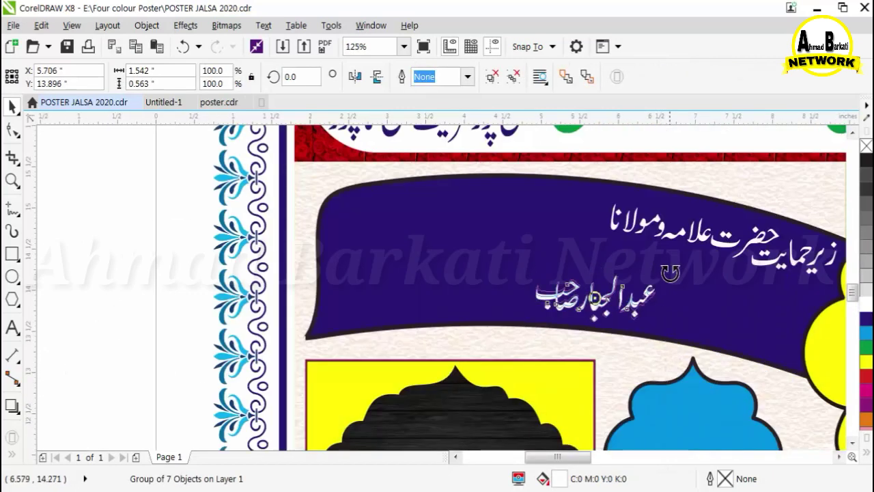
pyautogui.click(638, 278)
pyautogui.moveTo(658, 302); pyautogui.dragTo(767, 376)
pyautogui.press('Up')
pyautogui.press('Up')
pyautogui.scroll(-1, 409, 314)
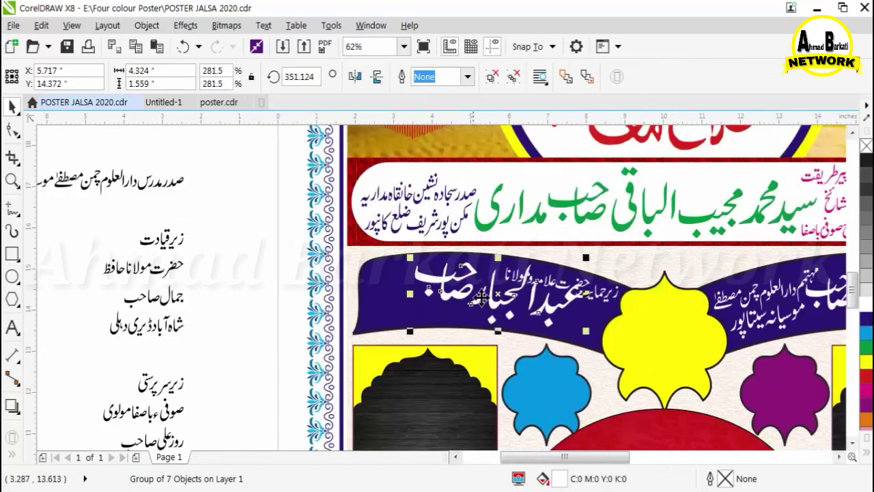
pyautogui.scroll(1, 576, 249)
# Move the upper heading words below the right-hand words and tilt them to match the banner.
pyautogui.click(533, 299)
pyautogui.click(558, 301)
pyautogui.scroll(1, 586, 311)
pyautogui.keyDown('shift'); pyautogui.click(581, 290); pyautogui.keyUp('shift')
pyautogui.keyDown('shift'); pyautogui.click(476, 285); pyautogui.keyUp('shift')
pyautogui.keyDown('shift'); pyautogui.click(443, 278); pyautogui.keyUp('shift')
pyautogui.moveTo(524, 294); pyautogui.dragTo(642, 409)
pyautogui.moveTo(756, 294); pyautogui.dragTo(757, 318)
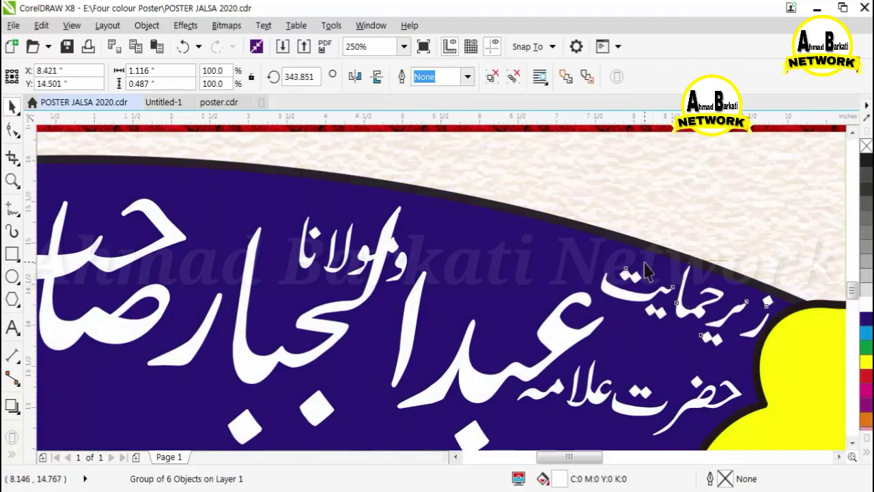
# Shift the remaining upper letters down and right and group them.
pyautogui.scroll(-1, 644, 262)
pyautogui.click(518, 261)
pyautogui.keyDown('shift'); pyautogui.click(509, 258); pyautogui.keyUp('shift')
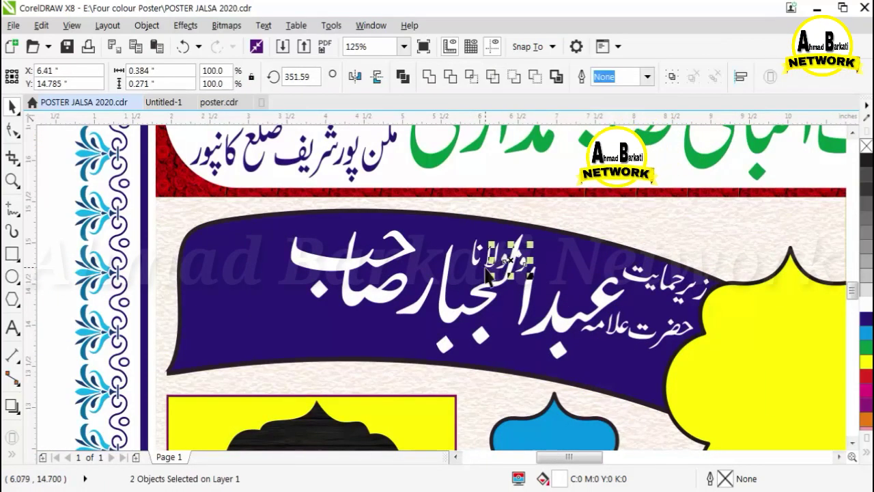
pyautogui.keyDown('shift'); pyautogui.click(486, 261); pyautogui.keyUp('shift')
pyautogui.scroll(1, 485, 260)
pyautogui.keyDown('shift'); pyautogui.click(468, 254); pyautogui.keyUp('shift')
pyautogui.scroll(-1, 385, 249)
pyautogui.moveTo(456, 252); pyautogui.dragTo(585, 354)
pyautogui.hotkey('ctrl', 'g')
# Carry the lettering over to the banner's left half and delete the unwanted copy.
pyautogui.scroll(-1, 654, 211)
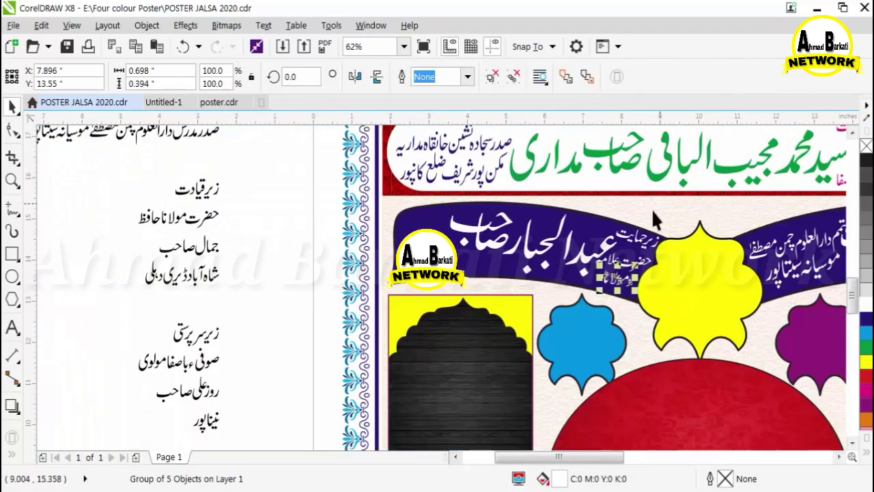
pyautogui.scroll(-1, 398, 289)
pyautogui.scroll(1, 248, 203)
pyautogui.moveTo(265, 182); pyautogui.dragTo(357, 230)
pyautogui.scroll(-1, 312, 275)
pyautogui.scroll(1, 619, 315)
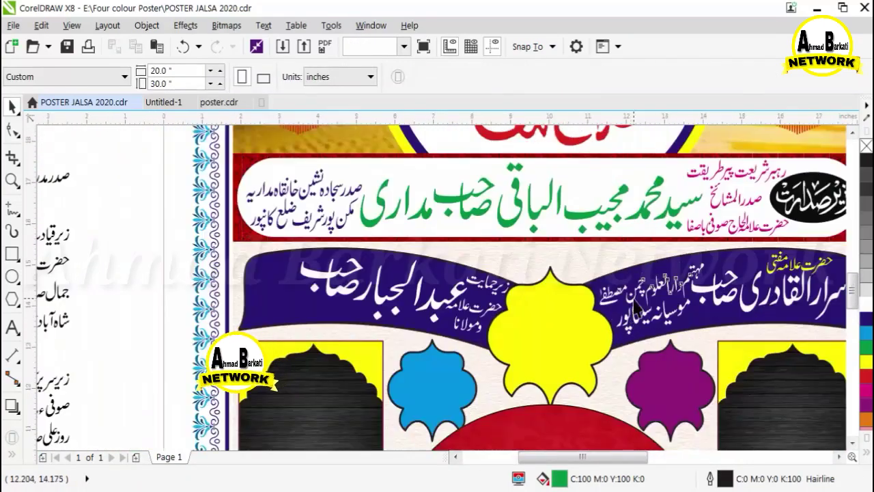
pyautogui.click(636, 296)
pyautogui.keyDown('shift'); pyautogui.click(666, 313); pyautogui.keyUp('shift')
pyautogui.keyDown('shift'); pyautogui.click(706, 319); pyautogui.keyUp('shift')
pyautogui.keyDown('shift'); pyautogui.click(706, 319); pyautogui.keyUp('shift')
pyautogui.moveTo(667, 312); pyautogui.dragTo(295, 307)
pyautogui.rightClick(296, 307)
pyautogui.scroll(-1, 527, 314)
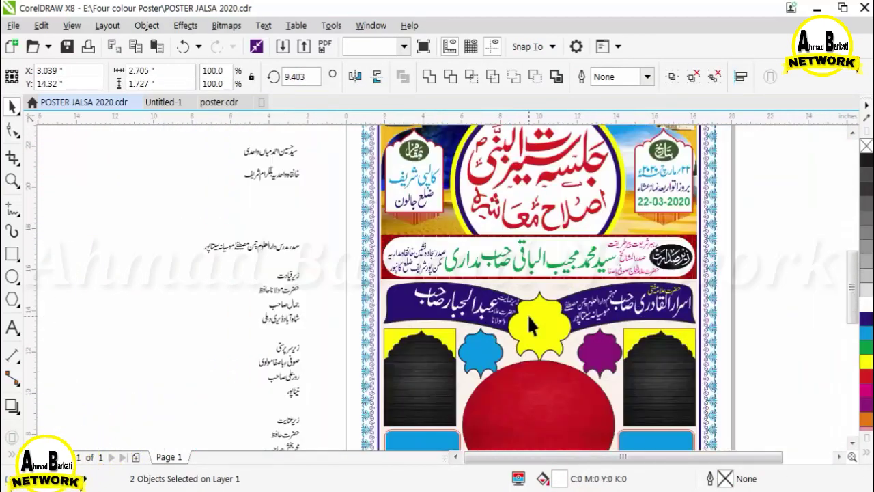
pyautogui.press('Delete')
pyautogui.scroll(1, 270, 243)
# Stack and centre-align the three 'صدر مدرس' description lines and move them onto the banner.
pyautogui.moveTo(277, 223); pyautogui.dragTo(329, 260)
pyautogui.moveTo(304, 247); pyautogui.dragTo(267, 207)
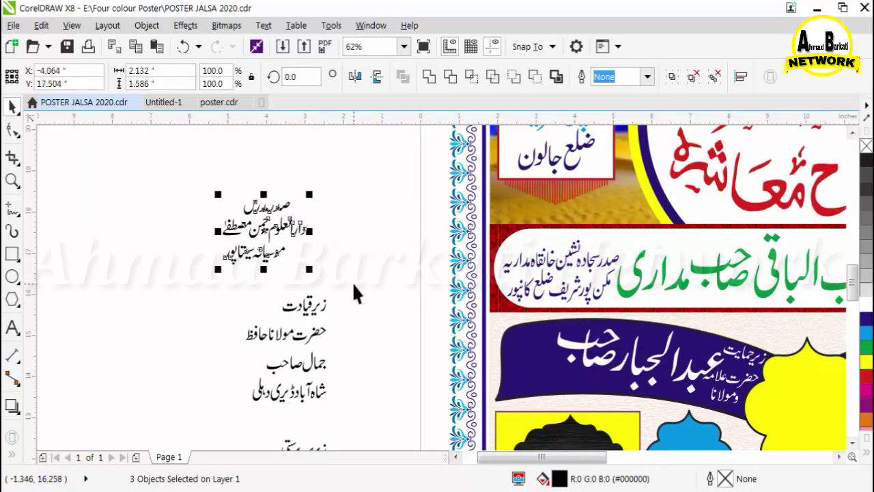
pyautogui.press('c')
pyautogui.moveTo(170, 175); pyautogui.dragTo(334, 268)
pyautogui.moveTo(269, 250); pyautogui.dragTo(527, 380)
# Shrink the description, nudge it down and colour it white.
pyautogui.scroll(2, 529, 389)
pyautogui.moveTo(338, 414); pyautogui.dragTo(430, 342)
pyautogui.press('Down')
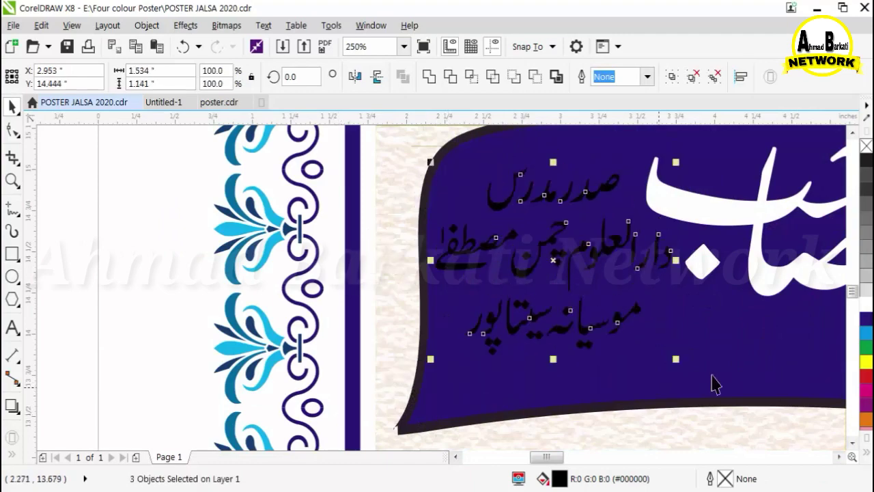
pyautogui.press('Down')
pyautogui.click(867, 305)
pyautogui.scroll(-2, 225, 287)
pyautogui.scroll(-1, 412, 376)
# Try tilting the large name group slightly, then undo the tilt.
pyautogui.click(393, 271)
pyautogui.scroll(1, 393, 269)
pyautogui.click(394, 270)
pyautogui.moveTo(339, 310); pyautogui.dragTo(356, 321)
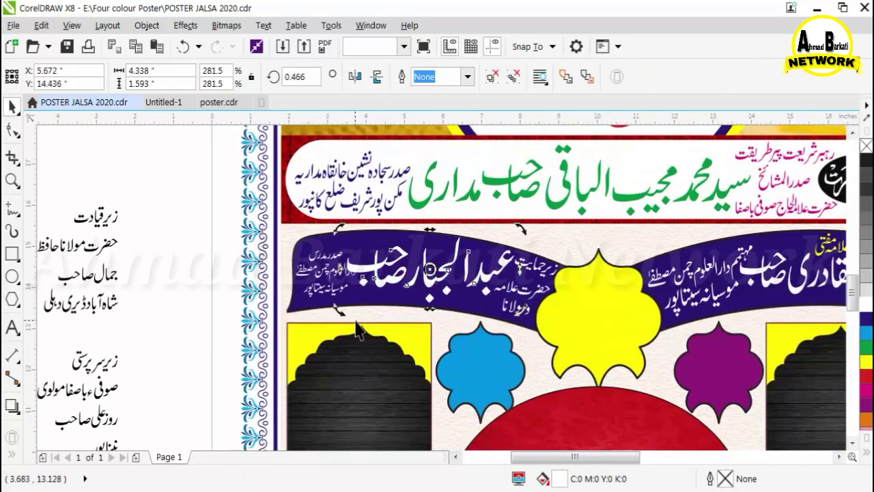
pyautogui.scroll(1, 369, 273)
pyautogui.click(183, 49)
pyautogui.scroll(-2, 332, 200)
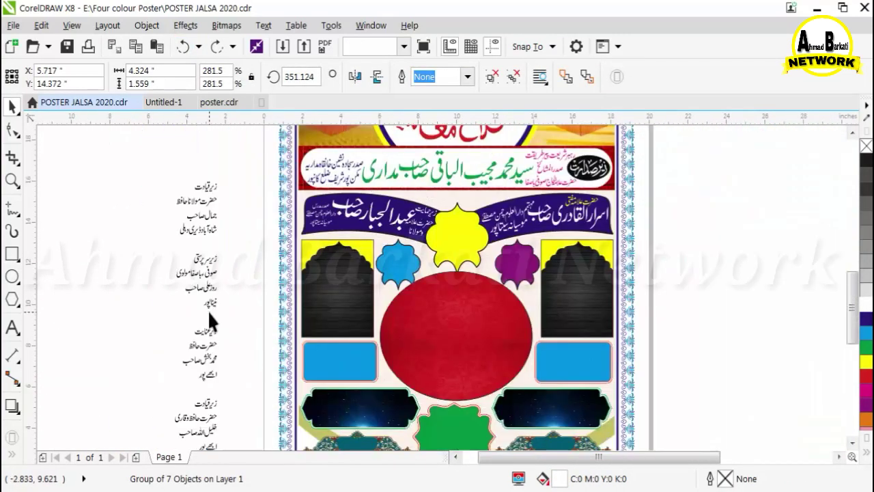
# Move the third speaker's red heading onto the yellow medallion and shrink it to fit.
pyautogui.click(208, 310)
pyautogui.scroll(1, 207, 194)
pyautogui.moveTo(172, 160); pyautogui.dragTo(234, 206)
pyautogui.moveTo(205, 189); pyautogui.dragTo(705, 246)
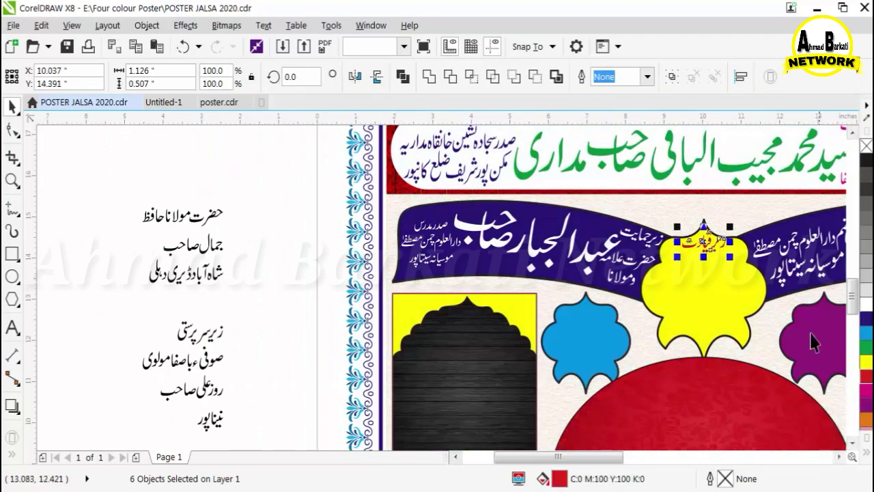
pyautogui.scroll(2, 727, 240)
pyautogui.moveTo(725, 310); pyautogui.dragTo(702, 305)
pyautogui.scroll(-3, 557, 252)
# Move the title line 'حضرت مولانا حافظ' onto the medallion and group its pieces.
pyautogui.moveTo(265, 216); pyautogui.dragTo(333, 237)
pyautogui.moveTo(306, 229); pyautogui.dragTo(601, 233)
pyautogui.scroll(3, 566, 257)
pyautogui.hotkey('ctrl', 'g')
pyautogui.scroll(-3, 652, 225)
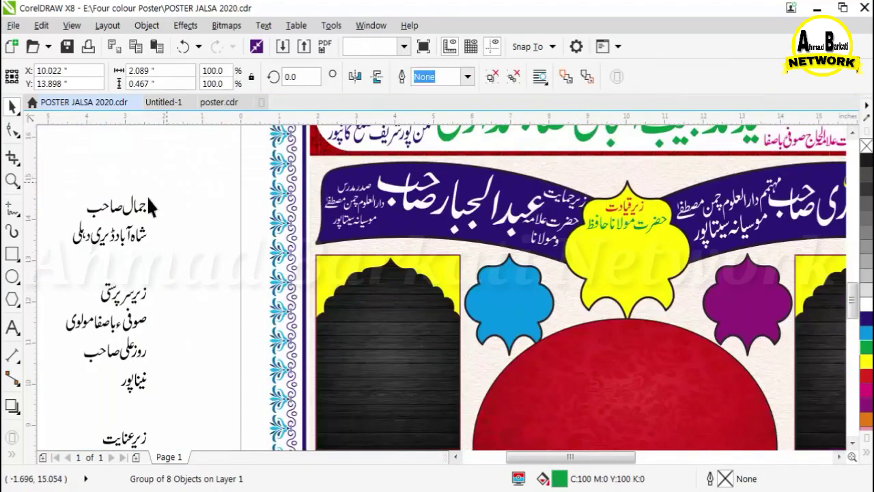
pyautogui.moveTo(158, 223); pyautogui.dragTo(43, 185)
pyautogui.scroll(2, 44, 185)
pyautogui.moveTo(247, 283)
pyautogui.mouseDown()
pyautogui.moveTo(315, 244)
pyautogui.moveTo(315, 287)
pyautogui.mouseUp()
pyautogui.scroll(2, 329, 262)
pyautogui.scroll(-1, 358, 238)
pyautogui.moveTo(178, 344); pyautogui.dragTo(274, 293)
pyautogui.scroll(-2, 275, 281)
pyautogui.moveTo(370, 303); pyautogui.dragTo(202, 235)
pyautogui.scroll(-1, 203, 232)
pyautogui.moveTo(263, 256); pyautogui.dragTo(814, 282)
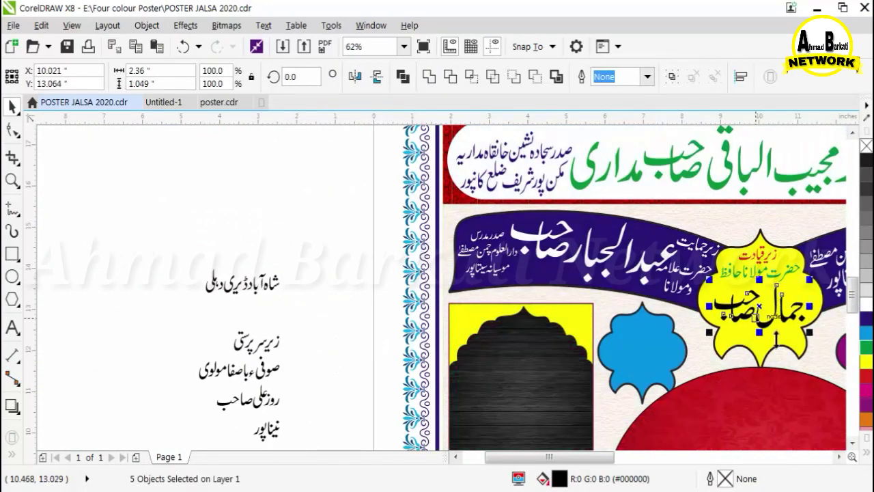
# Move the place line 'شاہ آباد ڈیری دہلی' onto the medallion and shrink it to fit.
pyautogui.scroll(2, 804, 334)
pyautogui.scroll(-2, 601, 234)
pyautogui.moveTo(328, 209); pyautogui.dragTo(407, 247)
pyautogui.scroll(2, 654, 256)
pyautogui.moveTo(375, 237); pyautogui.dragTo(580, 285)
pyautogui.moveTo(639, 237); pyautogui.dragTo(616, 248)
pyautogui.scroll(1, 591, 267)
pyautogui.scroll(2, 592, 265)
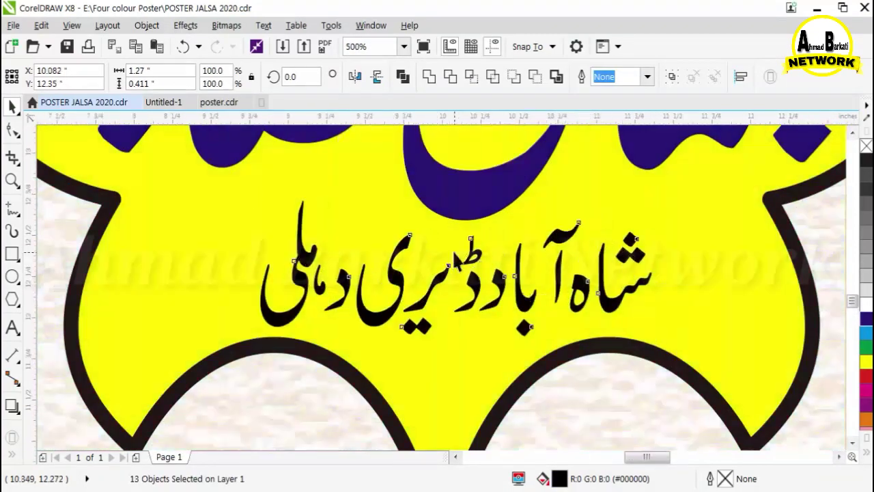
pyautogui.scroll(-6, 591, 265)
pyautogui.click(516, 246)
pyautogui.click(176, 217)
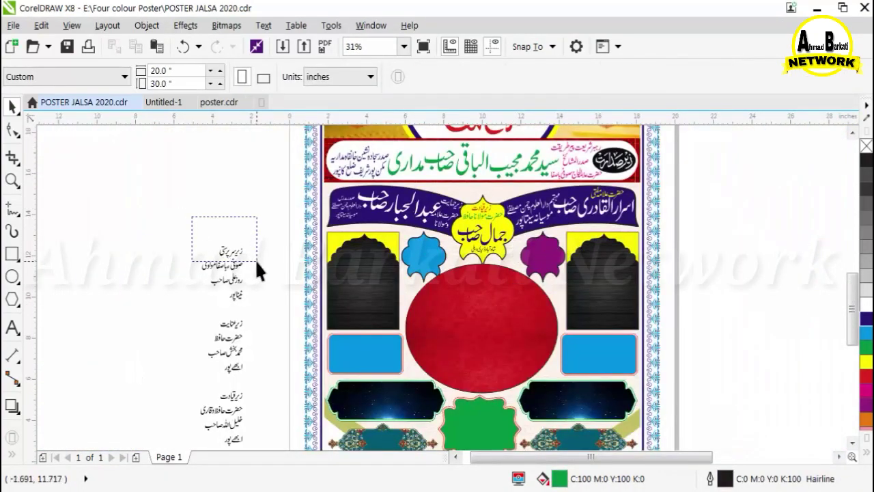
# Move the patron's text lines from beside the page onto the right black arch and group them.
pyautogui.moveTo(258, 262); pyautogui.dragTo(258, 264)
pyautogui.moveTo(235, 251); pyautogui.dragTo(620, 265)
pyautogui.scroll(4, 622, 265)
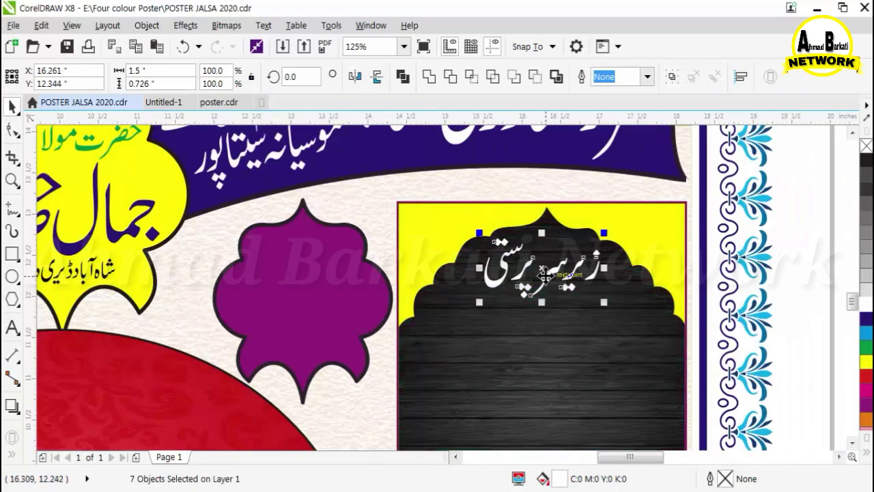
pyautogui.hotkey('ctrl', 'g')
pyautogui.scroll(-2, 715, 176)
pyautogui.scroll(-2, 234, 253)
pyautogui.scroll(4, 337, 267)
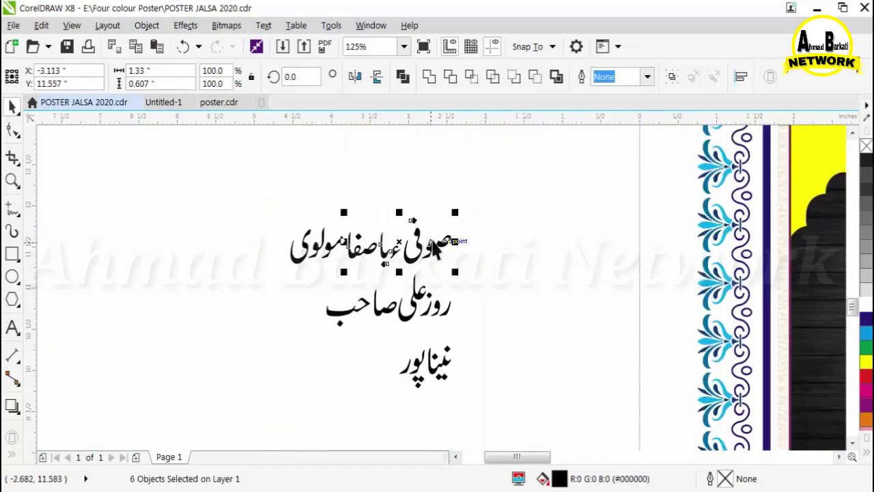
pyautogui.scroll(4, 369, 305)
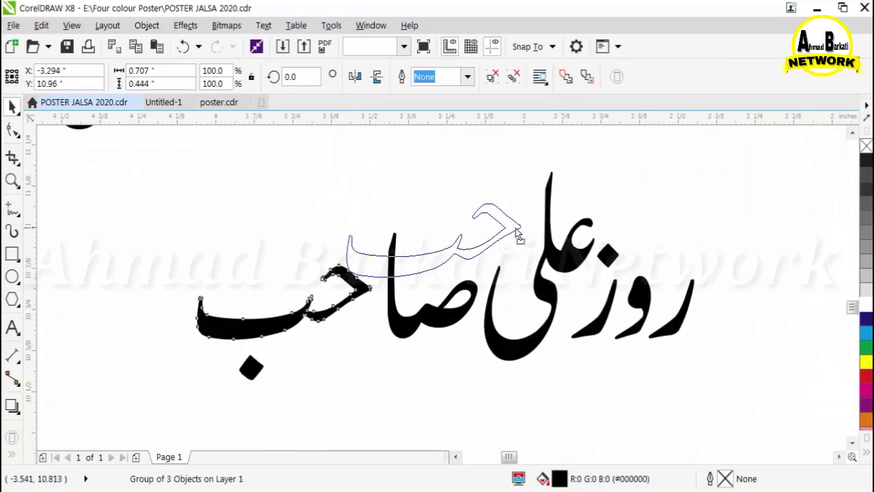
# Put the stray dots under their letters, group the name, and move the text group onto the arch.
pyautogui.click(406, 268)
pyautogui.moveTo(409, 294); pyautogui.dragTo(409, 294)
pyautogui.scroll(2, 417, 264)
pyautogui.click(417, 264)
pyautogui.moveTo(440, 354); pyautogui.dragTo(429, 391)
pyautogui.scroll(-2, 321, 339)
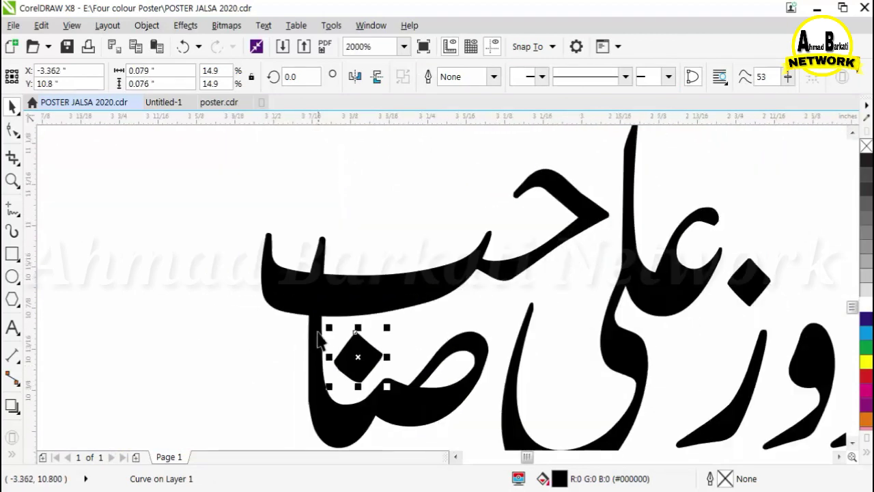
pyautogui.moveTo(267, 194); pyautogui.dragTo(714, 422)
pyautogui.hotkey('ctrl', 'g')
pyautogui.scroll(-2, 532, 245)
pyautogui.scroll(-4, 462, 335)
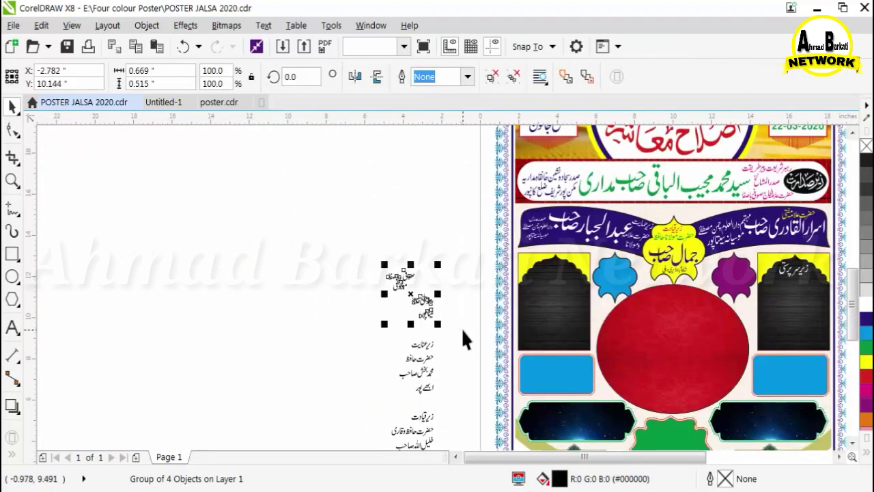
pyautogui.moveTo(407, 294); pyautogui.dragTo(718, 318)
pyautogui.scroll(2, 676, 320)
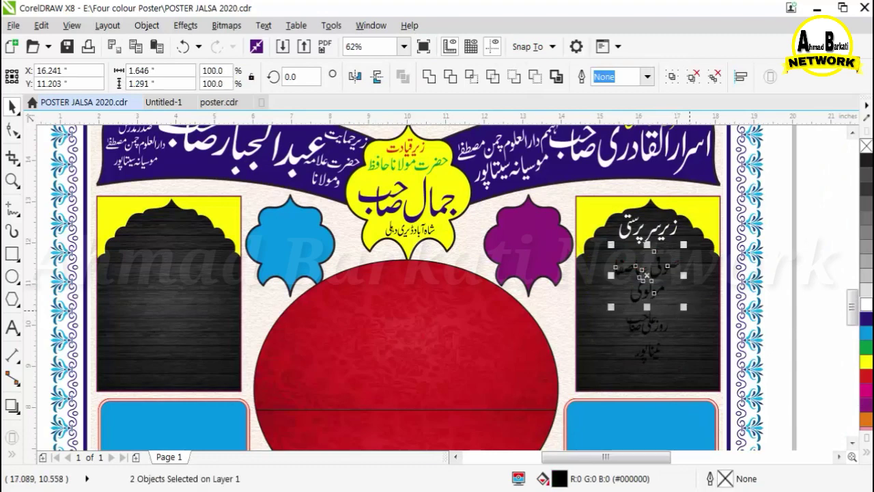
pyautogui.click(666, 331)
pyautogui.moveTo(669, 339); pyautogui.dragTo(717, 405)
pyautogui.click(867, 365)
pyautogui.scroll(2, 660, 336)
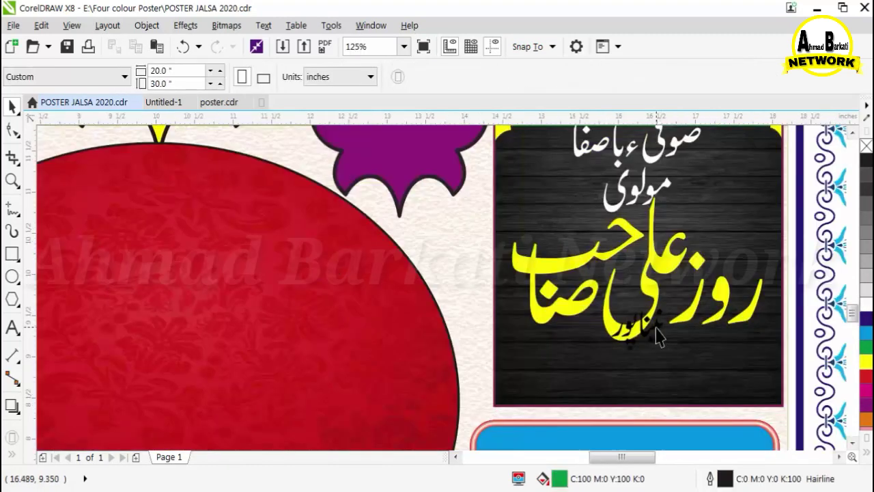
pyautogui.click(641, 373)
pyautogui.moveTo(665, 395); pyautogui.dragTo(686, 417)
pyautogui.press('Escape')
# Start tidying the next text block beside the page by moving a letter onto its neighbour.
pyautogui.scroll(-2, 652, 259)
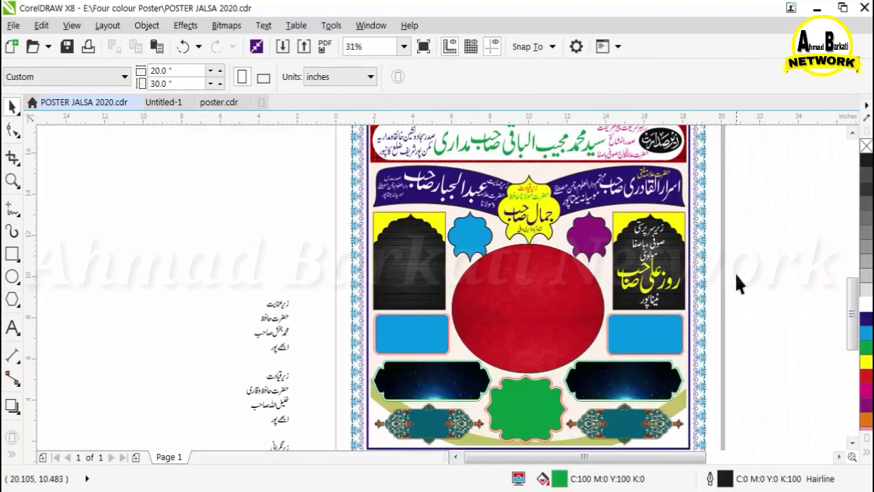
pyautogui.scroll(2, 261, 311)
pyautogui.moveTo(384, 370); pyautogui.dragTo(279, 437)
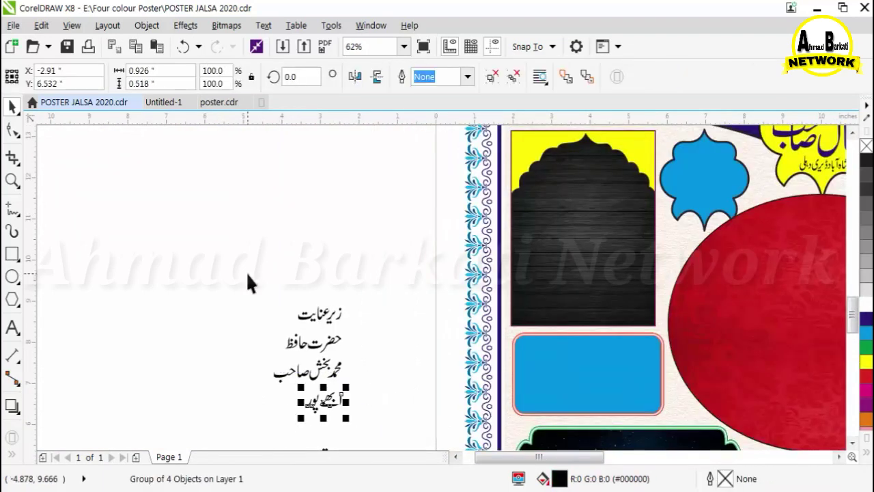
pyautogui.scroll(4, 314, 386)
pyautogui.moveTo(312, 408); pyautogui.dragTo(437, 363)
# Fix the name's dot, group its letters, then group all four lines and move them into the left arch.
pyautogui.scroll(-1, 276, 303)
pyautogui.moveTo(292, 375); pyautogui.dragTo(345, 348)
pyautogui.moveTo(292, 274); pyautogui.dragTo(568, 399)
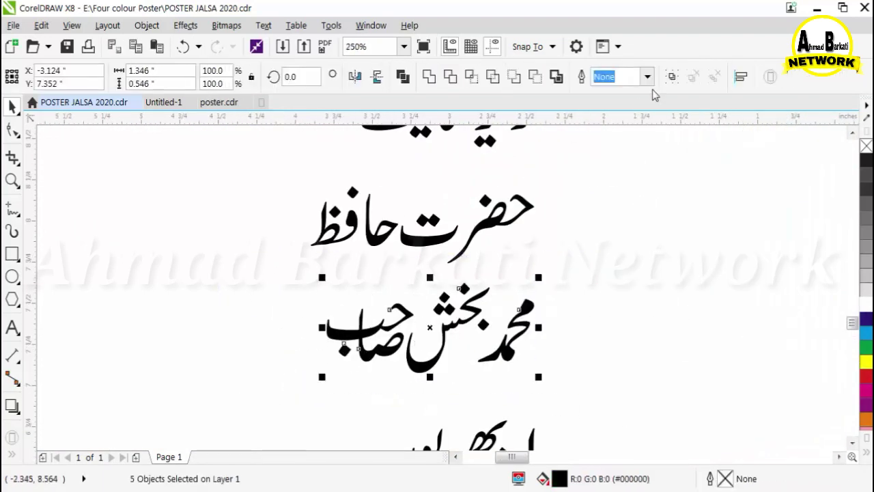
pyautogui.moveTo(626, 293); pyautogui.dragTo(626, 293)
pyautogui.click(673, 77)
pyautogui.scroll(-2, 364, 310)
pyautogui.moveTo(328, 249); pyautogui.dragTo(475, 388)
pyautogui.click(673, 77)
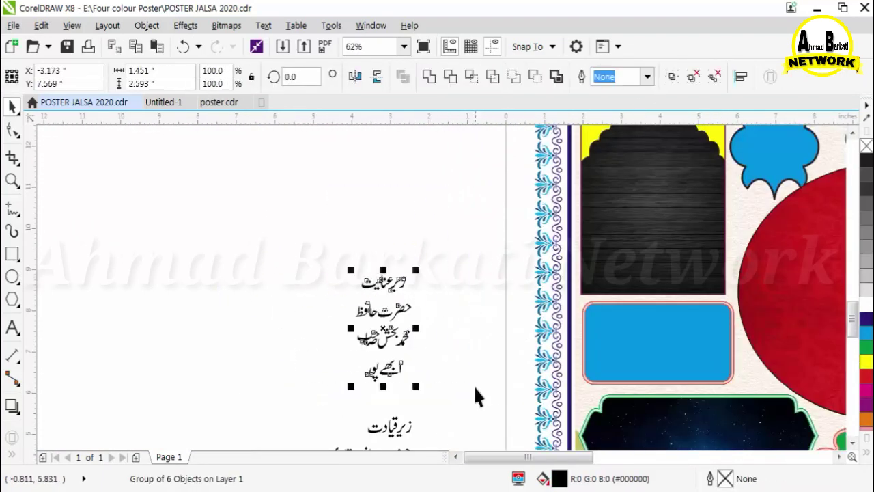
pyautogui.moveTo(701, 298); pyautogui.dragTo(701, 298)
pyautogui.scroll(4, 656, 205)
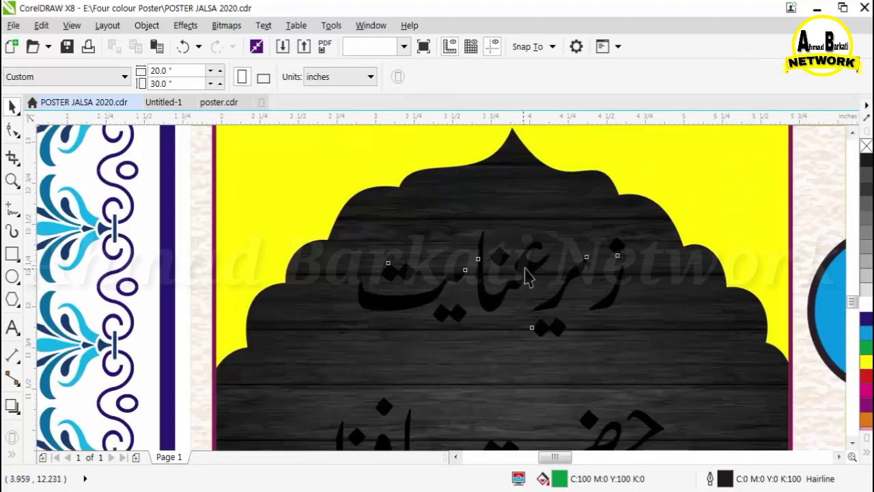
# Move the second line up under the heading and fill both top lines white.
pyautogui.click(521, 239)
pyautogui.scroll(-1, 535, 249)
pyautogui.moveTo(528, 360); pyautogui.dragTo(528, 304)
pyautogui.keyDown('shift'); pyautogui.click(534, 246); pyautogui.keyUp('shift')
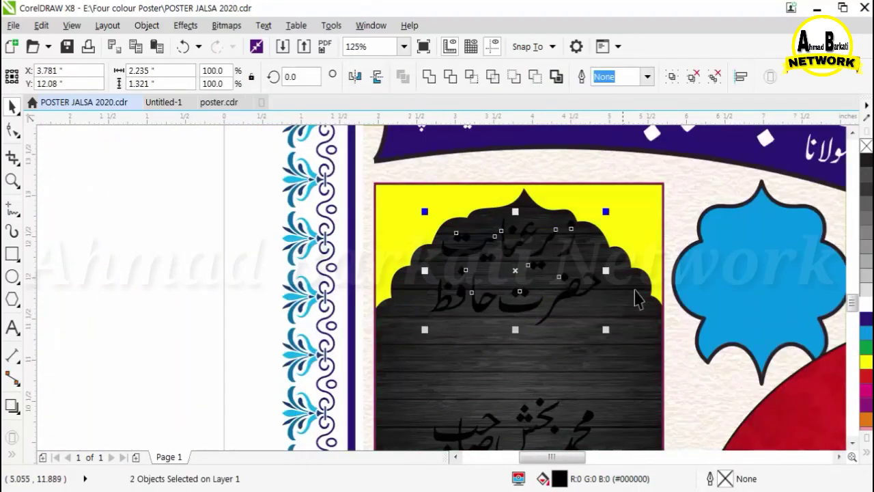
pyautogui.click(865, 304)
pyautogui.scroll(-1, 374, 208)
pyautogui.click(456, 323)
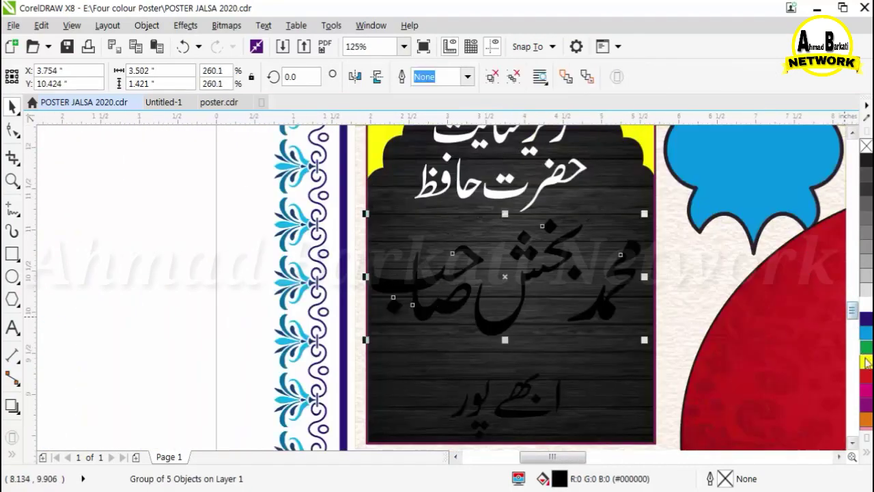
pyautogui.click(865, 359)
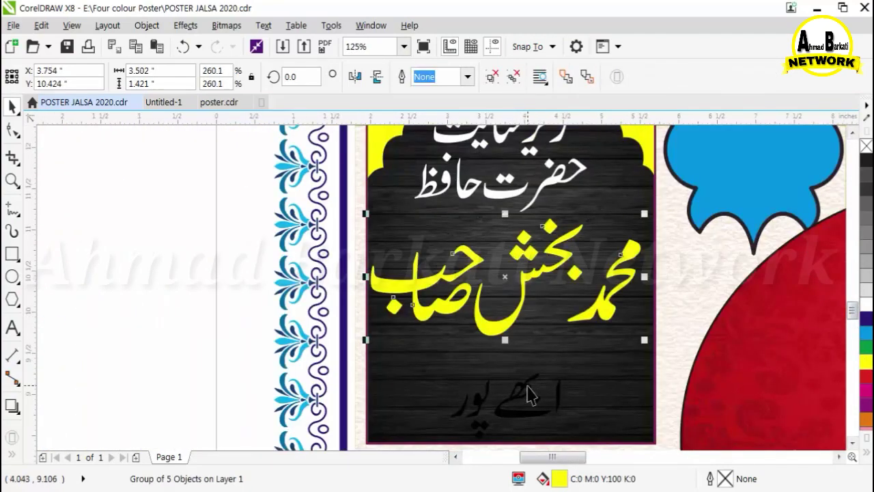
pyautogui.keyDown('shift'); pyautogui.click(531, 395); pyautogui.keyUp('shift')
pyautogui.keyDown('shift'); pyautogui.click(552, 337); pyautogui.keyUp('shift')
pyautogui.scroll(-2, 424, 314)
pyautogui.click(380, 236)
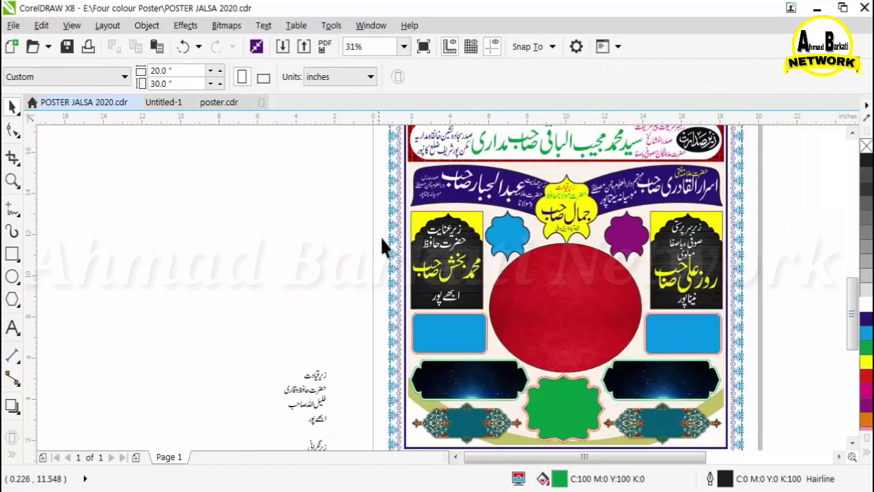
pyautogui.scroll(-1, 382, 235)
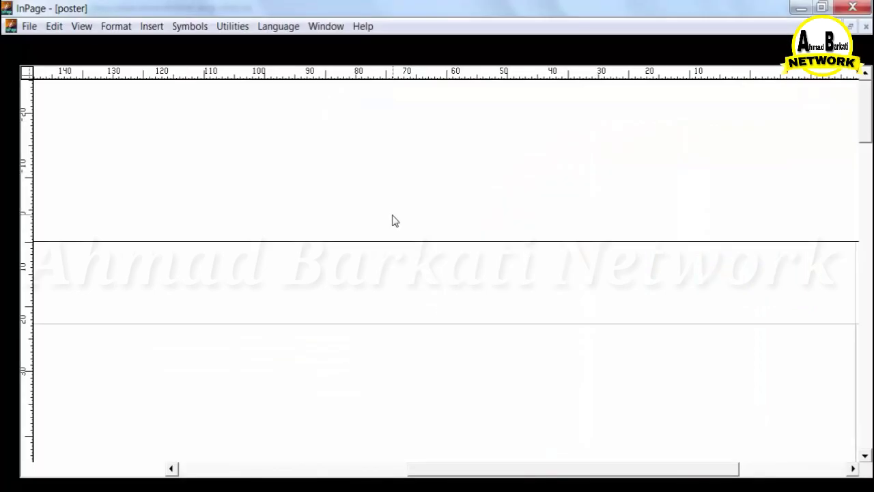
pyautogui.scroll(-8, 19, 184)
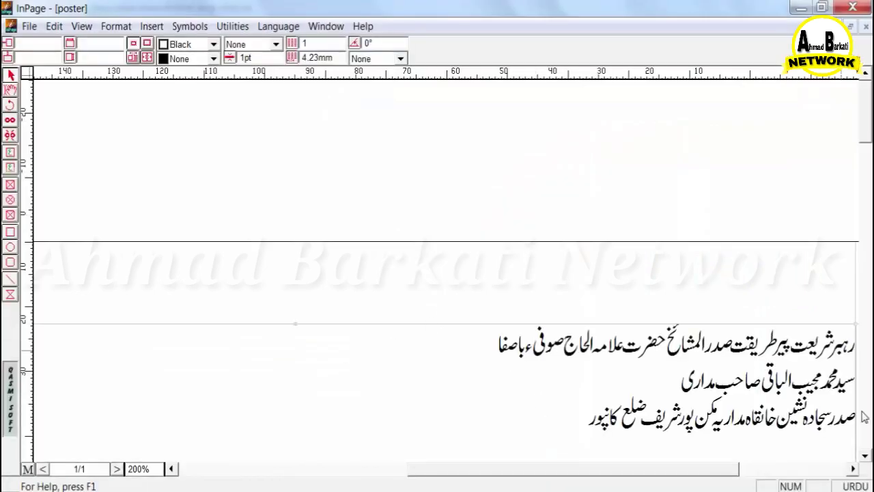
# Select all the speakers' text and set its character spacing to -5%.
pyautogui.click(10, 90)
pyautogui.hotkey('ctrl', 'a')
pyautogui.click(398, 43)
pyautogui.write('-5')
pyautogui.press('Return')
# Copy the text block and return to the poster in CorelDRAW.
pyautogui.click(9, 75)
pyautogui.rightClick(260, 272)
pyautogui.click(294, 336)
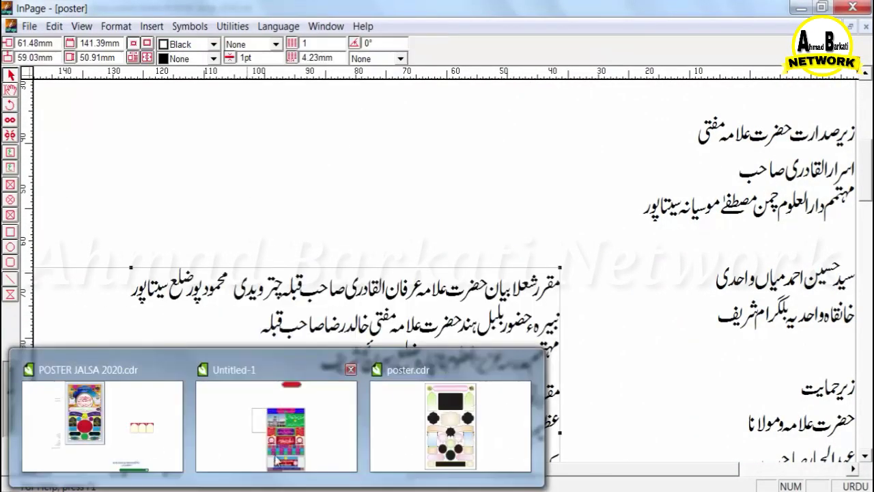
pyautogui.click(277, 459)
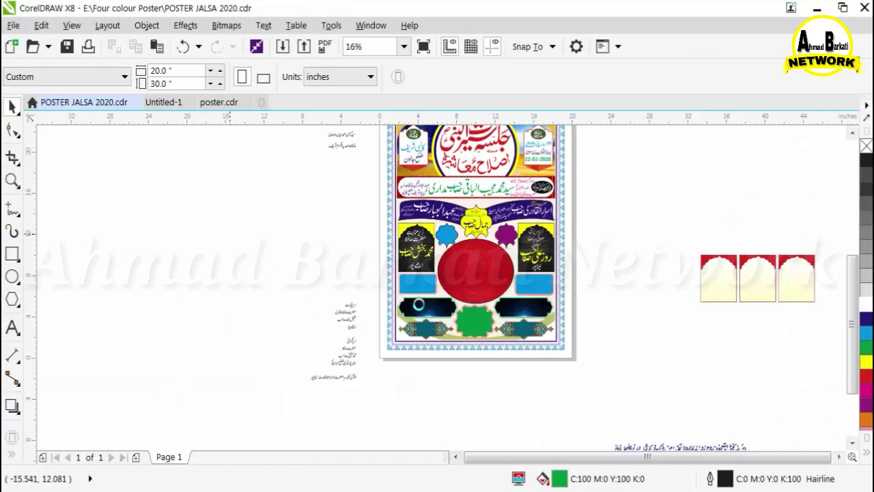
# Paste the speakers' text, shrink it, and place it to the left of the poster page.
pyautogui.hotkey('ctrl', 'v')
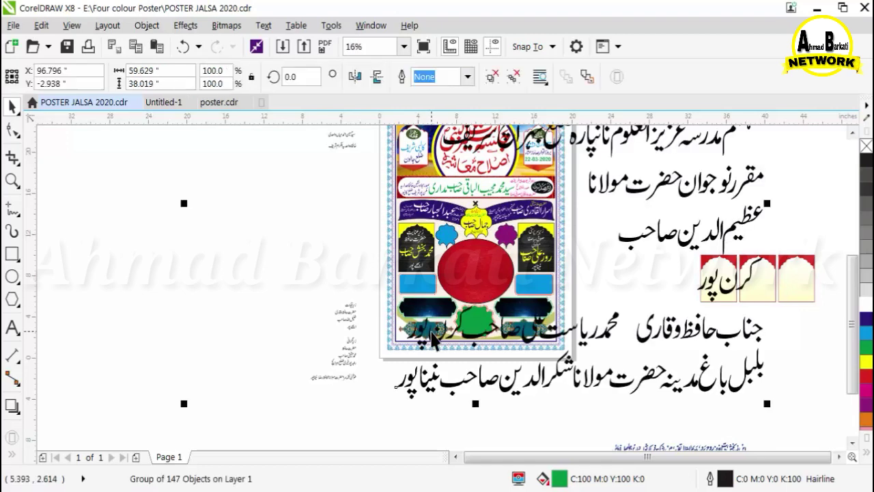
pyautogui.scroll(-3, 593, 399)
pyautogui.moveTo(566, 268); pyautogui.dragTo(467, 343)
pyautogui.scroll(1, 432, 389)
pyautogui.scroll(2, 481, 246)
pyautogui.scroll(-1, 389, 241)
pyautogui.scroll(1, 442, 350)
pyautogui.scroll(3, 469, 152)
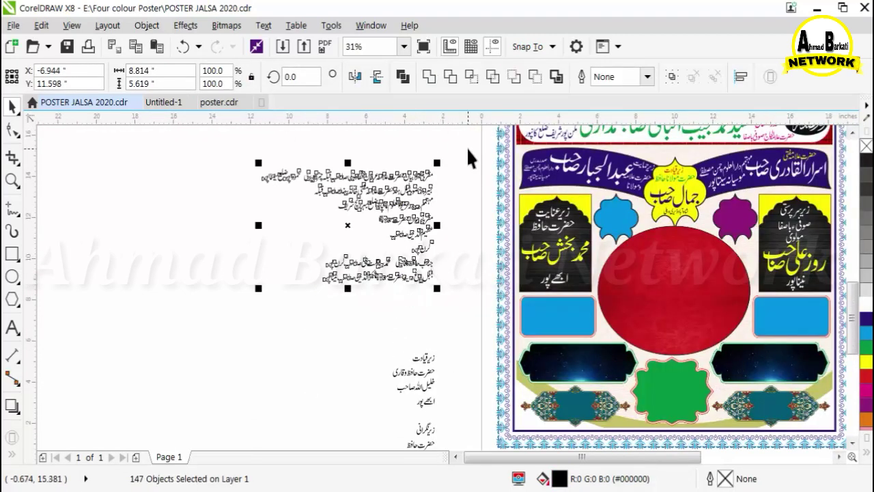
pyautogui.scroll(2, 471, 170)
pyautogui.click(471, 170)
pyautogui.scroll(1, 471, 170)
# Group the first speaker's heading words and move the heading across the red circle.
pyautogui.moveTo(796, 191); pyautogui.dragTo(512, 351)
pyautogui.click(637, 218)
pyautogui.scroll(-2, 637, 219)
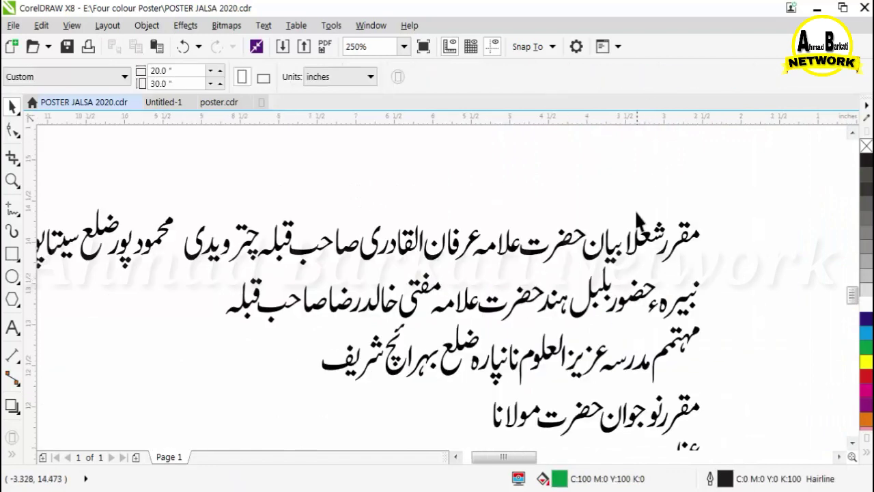
pyautogui.moveTo(468, 278); pyautogui.dragTo(469, 277)
pyautogui.click(672, 77)
pyautogui.click(649, 178)
pyautogui.moveTo(632, 243); pyautogui.dragTo(535, 203)
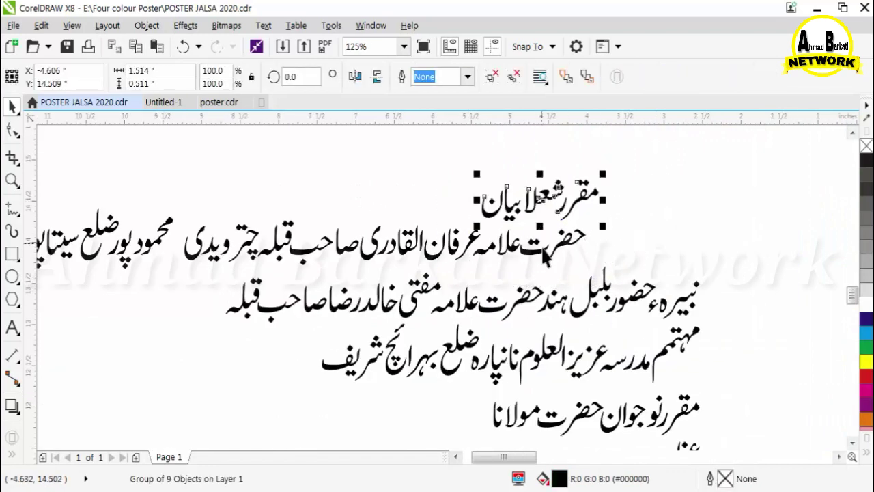
pyautogui.keyDown('shift'); pyautogui.click(534, 247); pyautogui.keyUp('shift')
pyautogui.scroll(-1, 351, 270)
pyautogui.keyDown('shift'); pyautogui.click(275, 263); pyautogui.keyUp('shift')
pyautogui.scroll(-2, 275, 263)
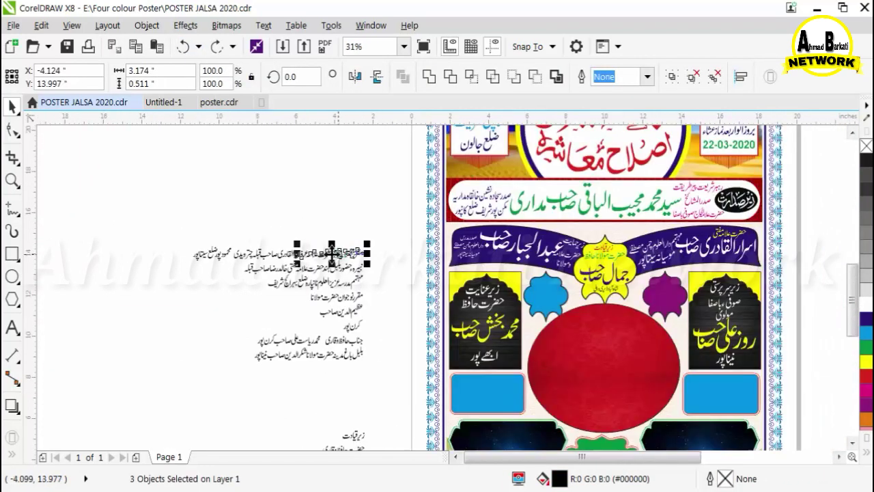
pyautogui.moveTo(367, 279); pyautogui.dragTo(640, 349)
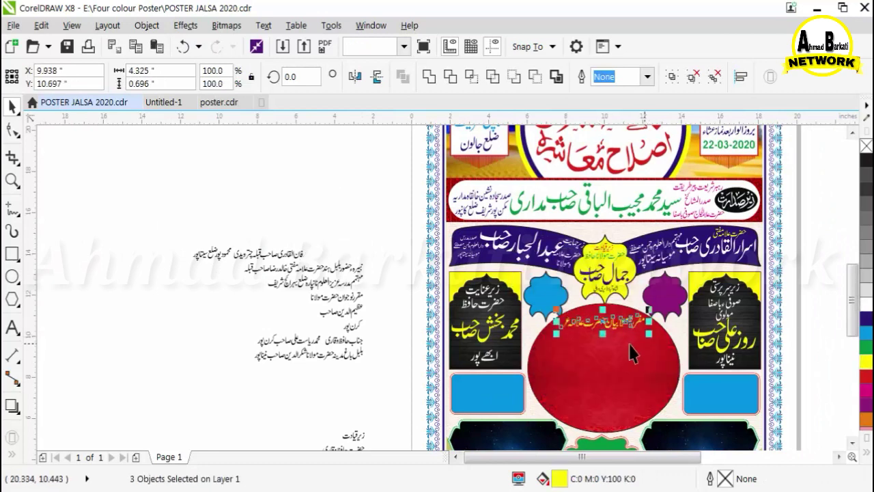
# Shrink the word قبلہ and place it beside صاحب in the honorific line.
pyautogui.scroll(4, 256, 259)
pyautogui.click(514, 244)
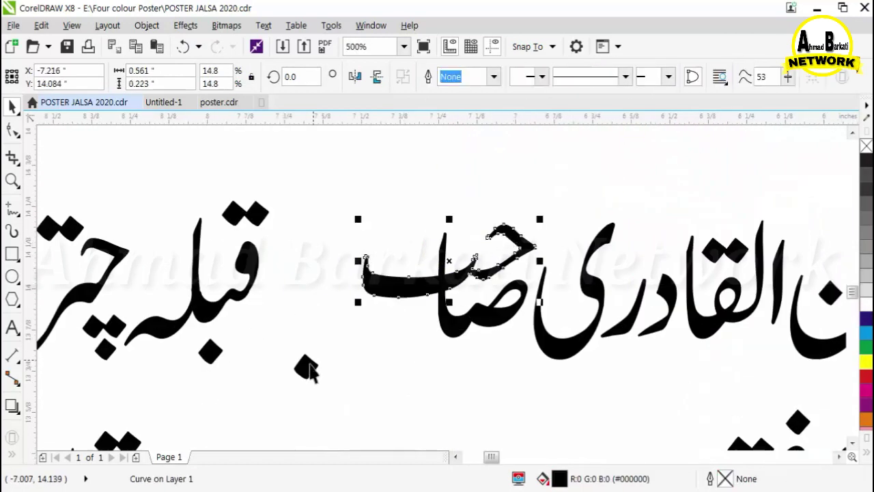
pyautogui.moveTo(248, 267); pyautogui.dragTo(306, 266)
pyautogui.moveTo(177, 369); pyautogui.dragTo(247, 294)
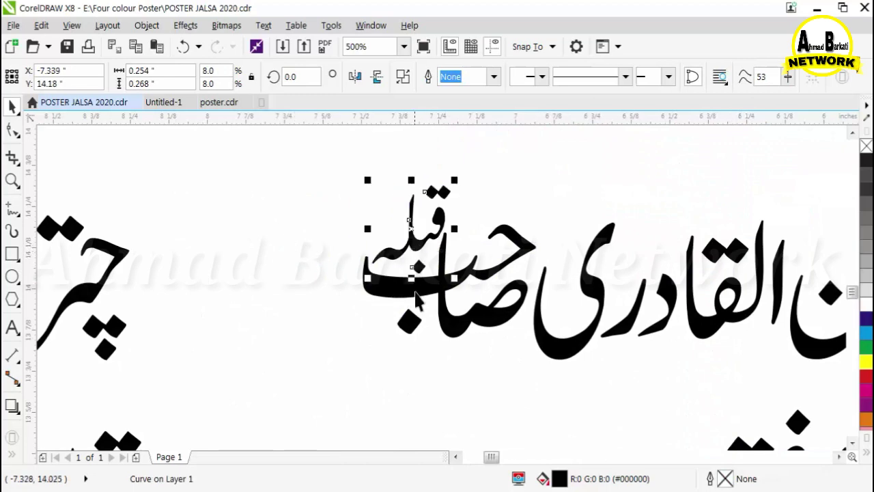
pyautogui.moveTo(411, 188); pyautogui.dragTo(410, 193)
pyautogui.scroll(3, 417, 232)
pyautogui.scroll(-4, 303, 210)
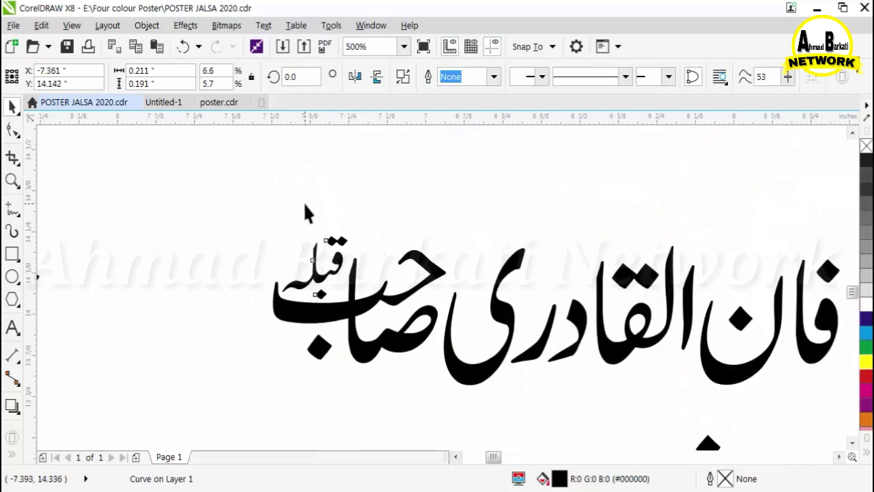
# Fit the neighbouring word and the small yellow ع glyph into the speaker's name.
pyautogui.click(232, 304)
pyautogui.moveTo(232, 303); pyautogui.dragTo(361, 339)
pyautogui.scroll(2, 357, 306)
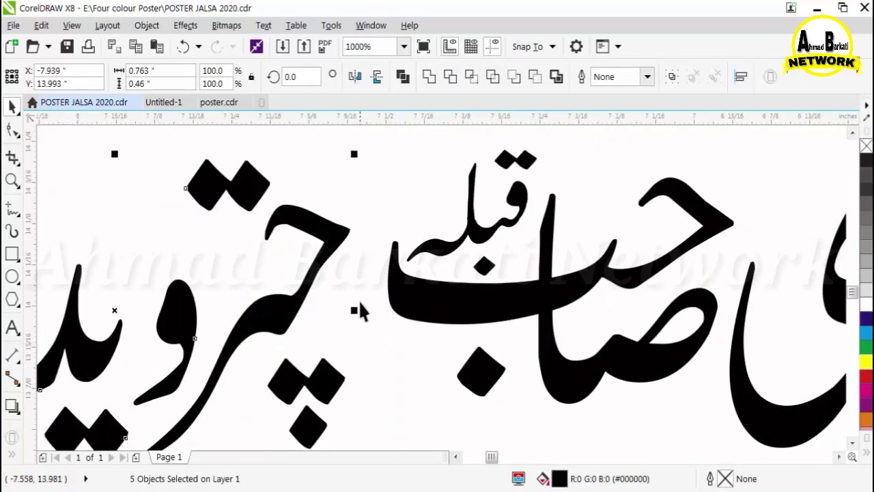
pyautogui.scroll(-5, 339, 296)
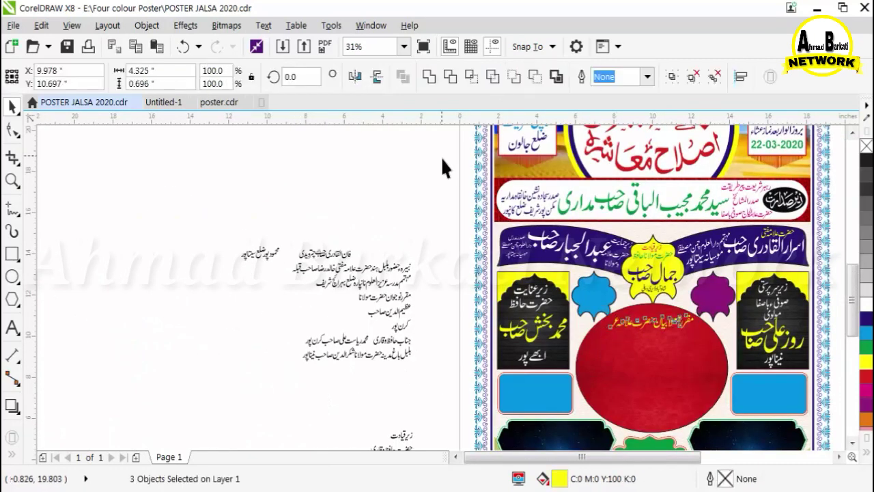
pyautogui.click(362, 244)
pyautogui.scroll(3, 362, 244)
pyautogui.moveTo(461, 196); pyautogui.dragTo(437, 253)
pyautogui.moveTo(466, 315); pyautogui.dragTo(466, 315)
pyautogui.scroll(2, 453, 209)
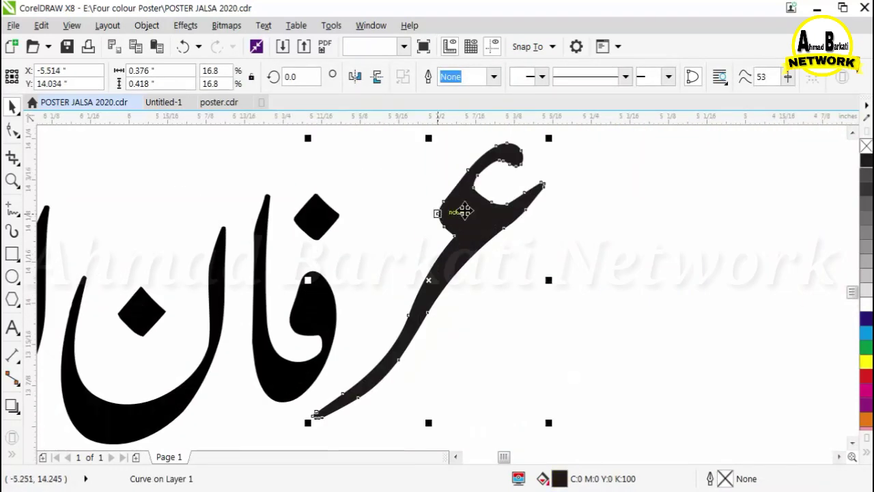
pyautogui.scroll(-3, 460, 254)
pyautogui.press('Escape')
# Move the speaker's name onto the red oval, colour it white, and group it with the yellow title.
pyautogui.scroll(-1, 276, 250)
pyautogui.moveTo(362, 263); pyautogui.dragTo(555, 335)
pyautogui.scroll(-1, 255, 257)
pyautogui.click(582, 345)
pyautogui.moveTo(396, 318); pyautogui.dragTo(541, 364)
pyautogui.moveTo(377, 176); pyautogui.dragTo(647, 349)
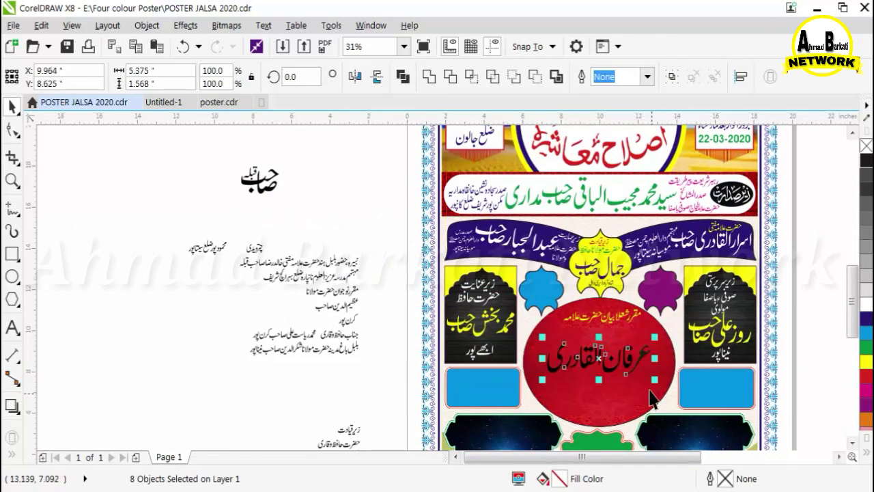
pyautogui.click(865, 305)
pyautogui.scroll(2, 619, 308)
pyautogui.click(636, 285)
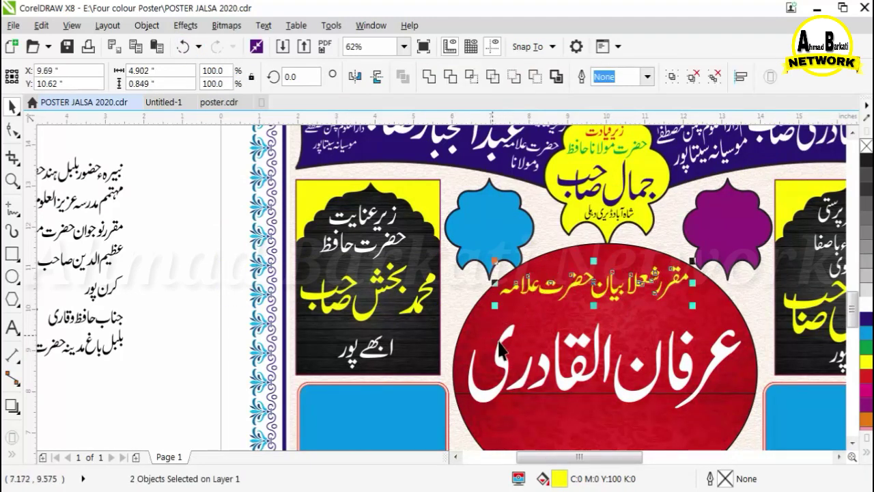
pyautogui.click(671, 77)
pyautogui.scroll(-2, 307, 239)
# Bring the honorific word pieces and the hometown line onto the red oval.
pyautogui.moveTo(219, 142); pyautogui.dragTo(511, 309)
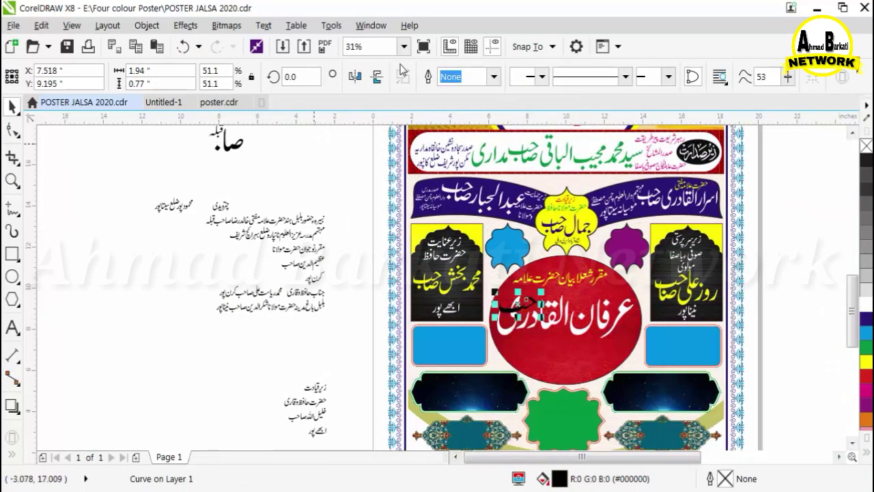
pyautogui.moveTo(283, 155); pyautogui.dragTo(194, 126)
pyautogui.moveTo(235, 180); pyautogui.dragTo(603, 392)
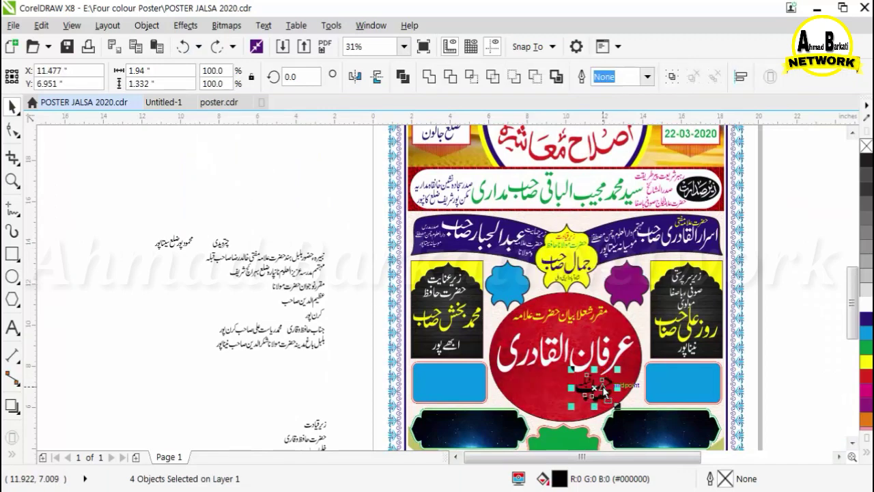
pyautogui.moveTo(240, 230); pyautogui.dragTo(560, 394)
pyautogui.moveTo(172, 243); pyautogui.dragTo(470, 347)
pyautogui.scroll(1, 567, 406)
# Enlarge the surname text, colour it yellow, and group it with the yellow honorific line.
pyautogui.click(633, 384)
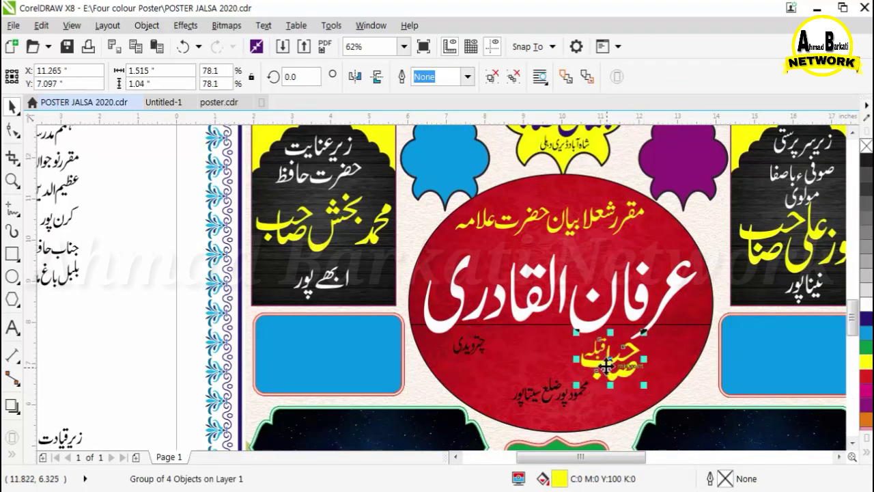
pyautogui.moveTo(606, 367); pyautogui.dragTo(541, 357)
pyautogui.click(475, 347)
pyautogui.moveTo(486, 355); pyautogui.dragTo(499, 363)
pyautogui.scroll(2, 490, 364)
pyautogui.moveTo(497, 301); pyautogui.dragTo(551, 321)
pyautogui.click(865, 361)
pyautogui.scroll(-1, 423, 324)
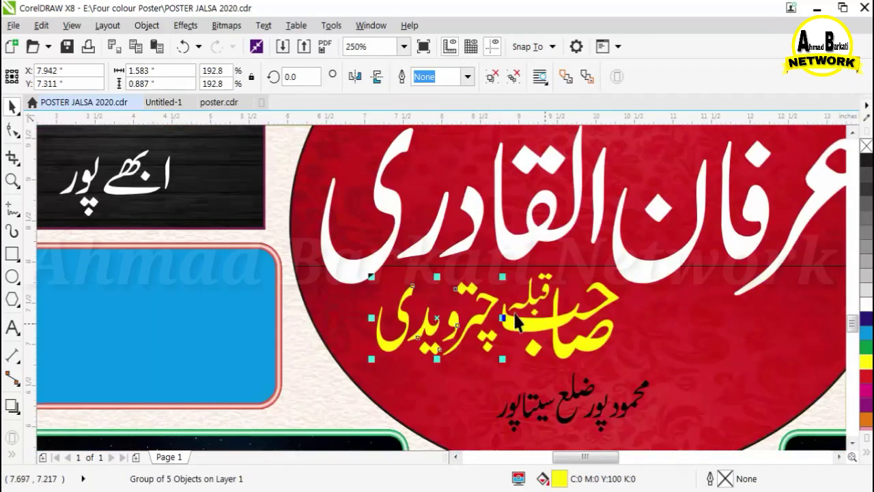
pyautogui.keyDown('shift'); pyautogui.click(555, 321); pyautogui.keyUp('shift')
pyautogui.press('Right')
pyautogui.press('Right')
pyautogui.press('Right')
pyautogui.press('Right')
pyautogui.press('Right')
pyautogui.press('Right')
pyautogui.press('Right')
pyautogui.press('Right')
pyautogui.press('Right')
pyautogui.press('Right')
pyautogui.press('Down')
pyautogui.click(673, 78)
pyautogui.scroll(-1, 483, 312)
# Nudge the hometown line and white name slightly left into final position.
pyautogui.click(550, 361)
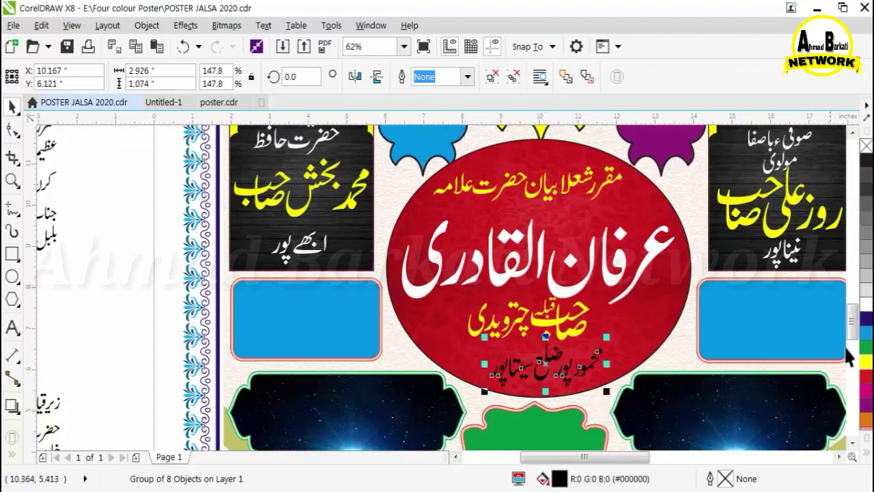
pyautogui.press('Left')
pyautogui.scroll(-1, 546, 293)
pyautogui.click(340, 321)
pyautogui.scroll(-1, 379, 315)
pyautogui.scroll(2, 328, 228)
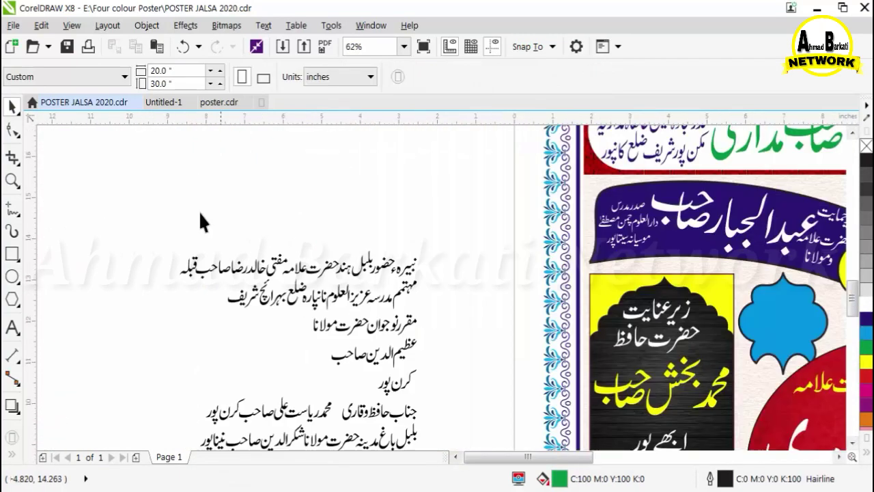
# Group the honorific credit's first line and set قبلہ above صاحب.
pyautogui.moveTo(260, 287); pyautogui.dragTo(269, 287)
pyautogui.scroll(2, 289, 270)
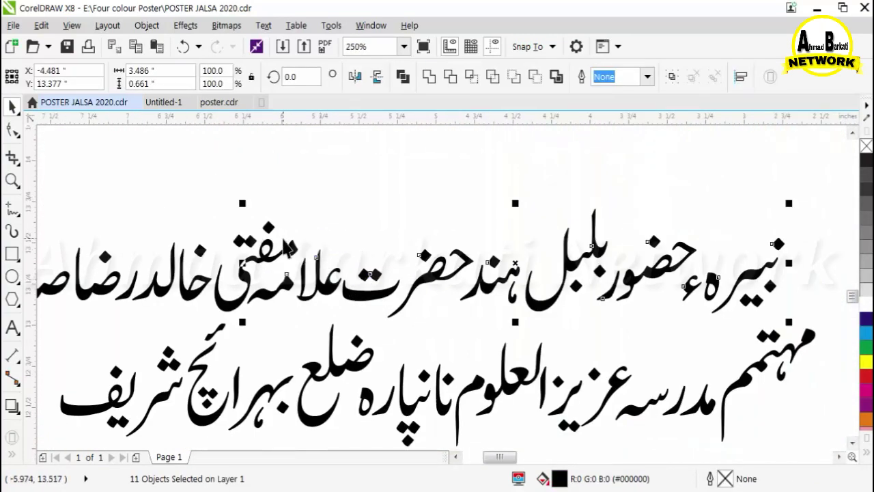
pyautogui.keyDown('shift'); pyautogui.click(285, 244); pyautogui.keyUp('shift')
pyautogui.hotkey('shift', 'Up')
pyautogui.scroll(-1, 464, 308)
pyautogui.hotkey('shift', 'Left')
pyautogui.hotkey('shift', 'Left')
pyautogui.hotkey('ctrl', 'g')
pyautogui.scroll(2, 269, 289)
pyautogui.moveTo(310, 309); pyautogui.dragTo(390, 289)
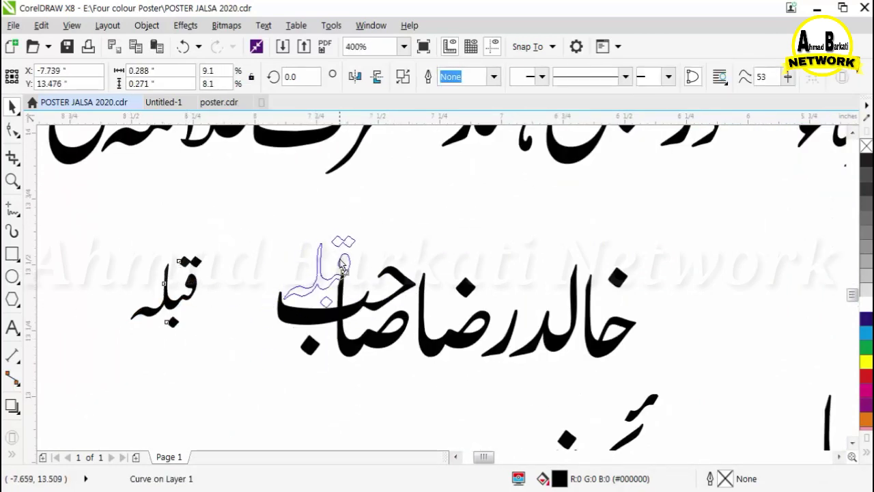
pyautogui.moveTo(340, 261); pyautogui.dragTo(338, 259)
pyautogui.scroll(2, 319, 247)
# Group the remaining honorific lines, shrink all three, and place them in the right dark panel.
pyautogui.moveTo(449, 212); pyautogui.dragTo(435, 245)
pyautogui.click(347, 246)
pyautogui.scroll(-2, 346, 247)
pyautogui.moveTo(260, 222); pyautogui.dragTo(766, 378)
pyautogui.scroll(-2, 266, 253)
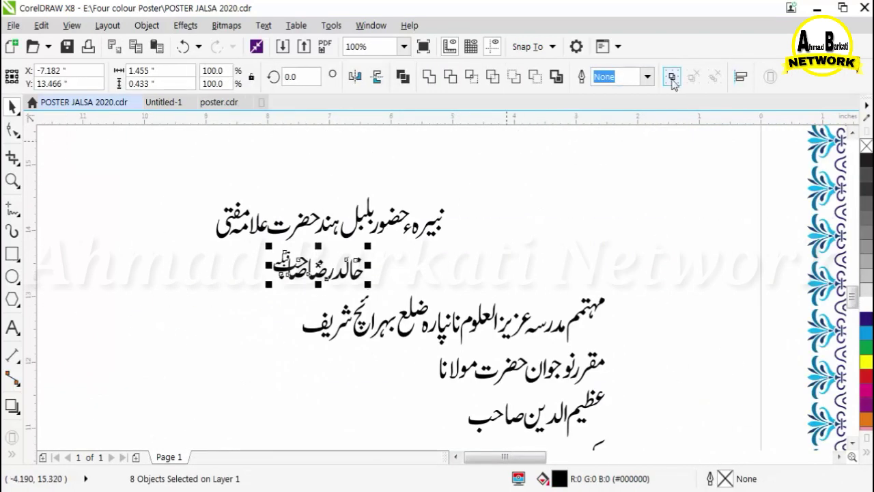
pyautogui.keyDown('shift'); pyautogui.click(365, 223); pyautogui.keyUp('shift')
pyautogui.press('Up')
pyautogui.press('Up')
pyautogui.press('Up')
pyautogui.press('Up')
pyautogui.press('Up')
pyautogui.press('Up')
pyautogui.moveTo(186, 351); pyautogui.dragTo(186, 350)
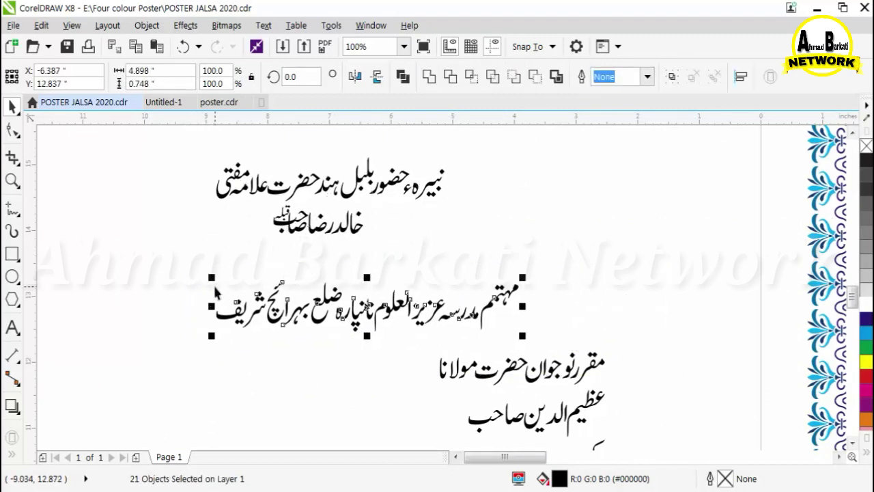
pyautogui.scroll(-2, 220, 289)
pyautogui.scroll(1, 225, 291)
pyautogui.click(672, 77)
pyautogui.moveTo(383, 301); pyautogui.dragTo(145, 198)
pyautogui.scroll(-1, 145, 210)
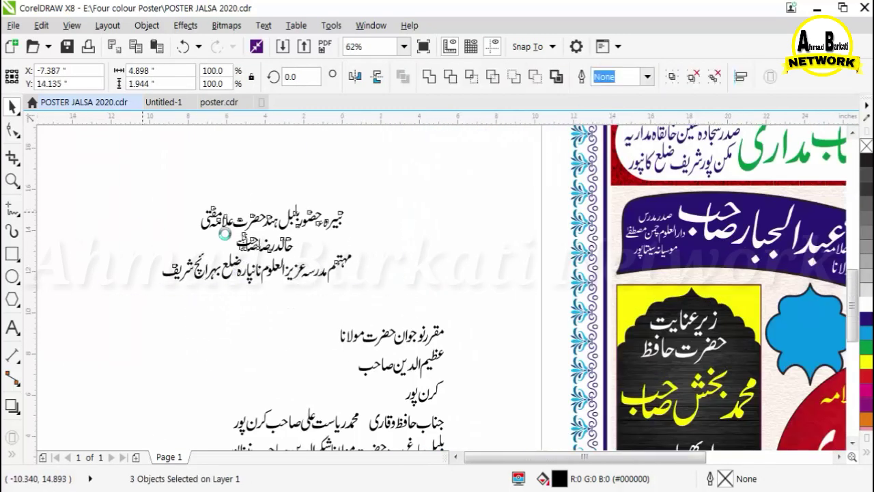
pyautogui.moveTo(148, 251); pyautogui.dragTo(182, 238)
pyautogui.moveTo(226, 217); pyautogui.dragTo(629, 415)
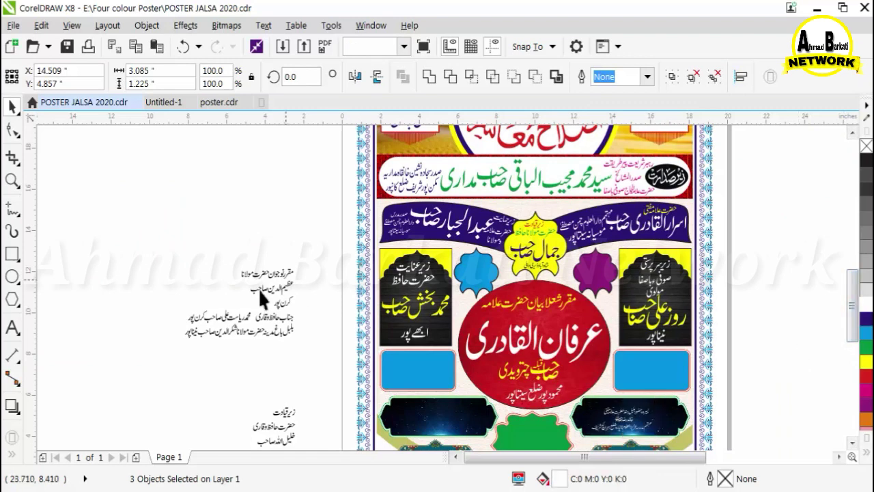
# Group the next credit's first line and reposition its stray letter and dot.
pyautogui.moveTo(230, 259); pyautogui.dragTo(444, 234)
pyautogui.click(671, 76)
pyautogui.scroll(1, 246, 310)
pyautogui.click(393, 235)
pyautogui.scroll(3, 265, 268)
pyautogui.moveTo(248, 360); pyautogui.dragTo(354, 320)
pyautogui.scroll(-1, 300, 302)
pyautogui.moveTo(225, 244); pyautogui.dragTo(447, 352)
pyautogui.moveTo(372, 308); pyautogui.dragTo(389, 303)
# Group the credit's second and third lines and move the three-line block into the left blue box.
pyautogui.moveTo(708, 203); pyautogui.dragTo(228, 365)
pyautogui.moveTo(484, 302); pyautogui.dragTo(377, 294)
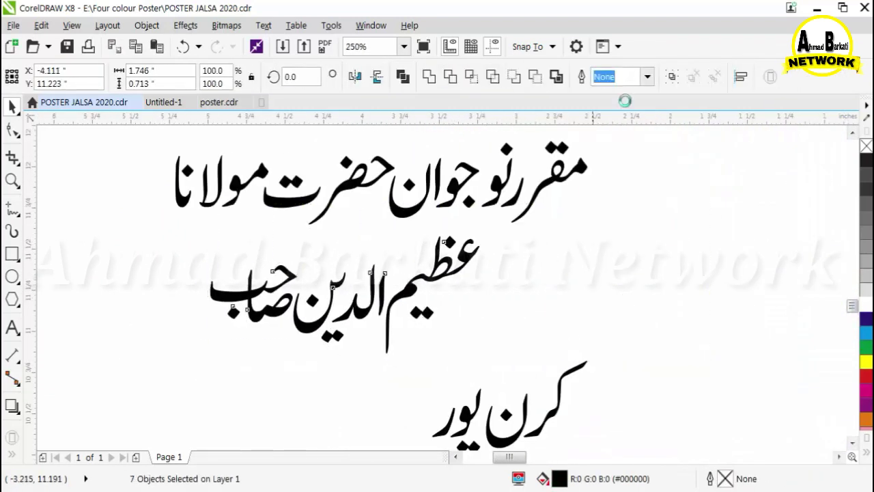
pyautogui.click(672, 76)
pyautogui.moveTo(415, 327); pyautogui.dragTo(429, 312)
pyautogui.scroll(-2, 441, 198)
pyautogui.moveTo(417, 230); pyautogui.dragTo(494, 270)
pyautogui.click(671, 77)
pyautogui.moveTo(504, 166); pyautogui.dragTo(294, 265)
pyautogui.scroll(-1, 271, 237)
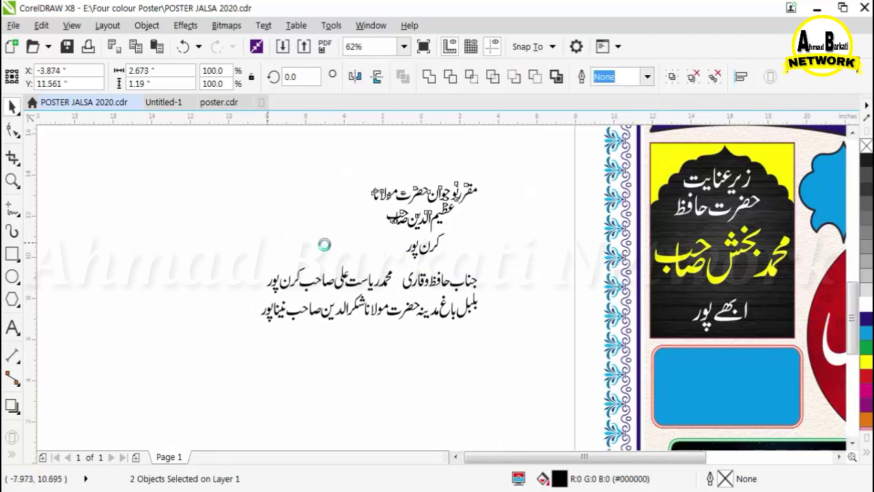
pyautogui.moveTo(360, 223); pyautogui.dragTo(513, 309)
pyautogui.click(530, 334)
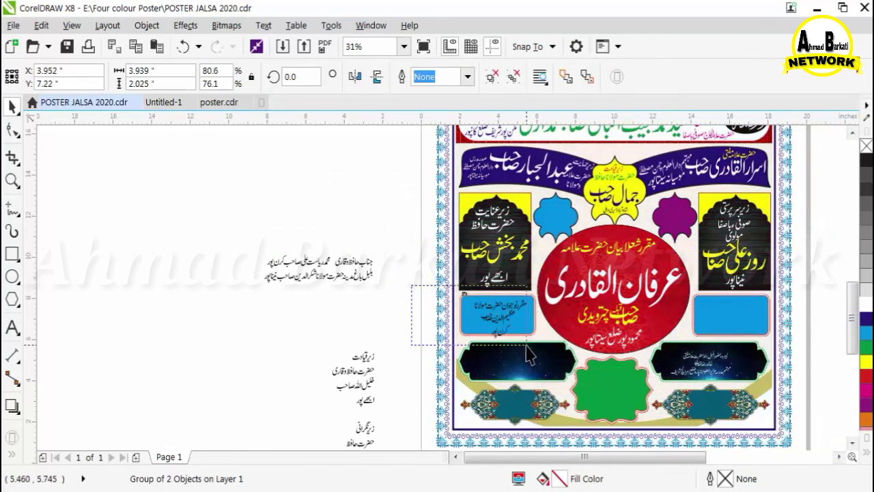
pyautogui.moveTo(526, 344); pyautogui.dragTo(522, 337)
pyautogui.click(399, 303)
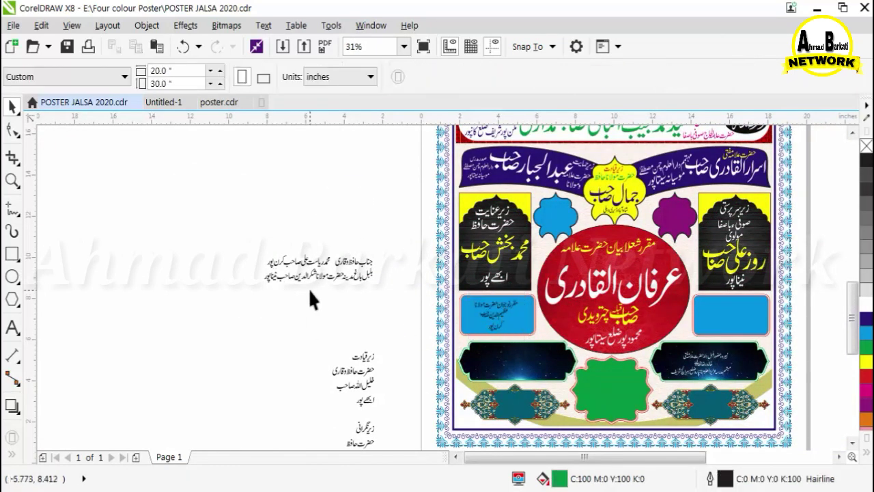
# Group the letters of the following credit's first line.
pyautogui.moveTo(328, 249); pyautogui.dragTo(317, 231)
pyautogui.scroll(1, 344, 249)
pyautogui.hotkey('ctrl', 'g')
pyautogui.scroll(2, 278, 251)
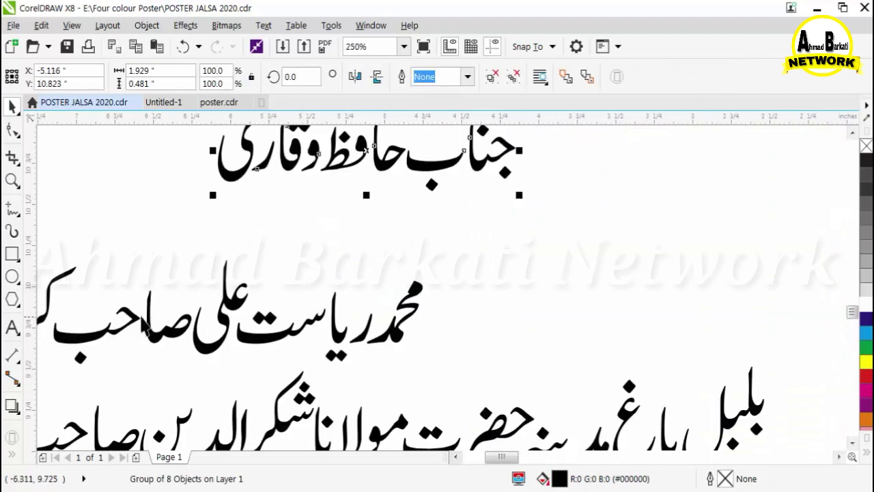
pyautogui.click(198, 293)
# Stack the three credit lines, shrink them and move them into the right blue box.
pyautogui.moveTo(94, 247); pyautogui.dragTo(488, 369)
pyautogui.moveTo(346, 326); pyautogui.dragTo(443, 264)
pyautogui.scroll(-2, 443, 258)
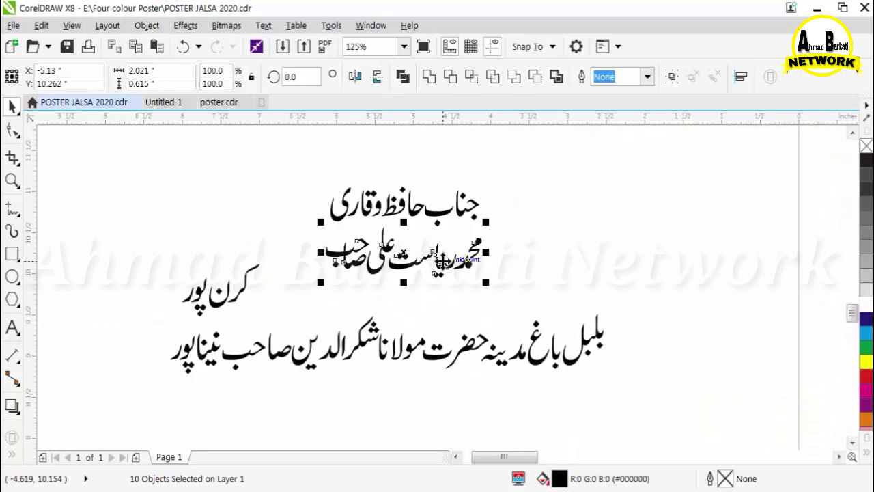
pyautogui.scroll(1, 443, 258)
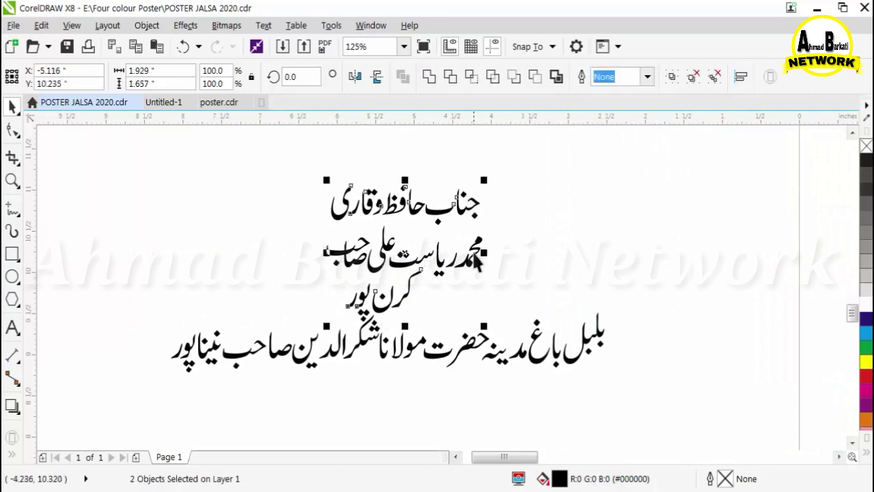
pyautogui.keyDown('shift'); pyautogui.click(473, 253); pyautogui.keyUp('shift')
pyautogui.scroll(-1, 265, 242)
pyautogui.moveTo(292, 286); pyautogui.dragTo(312, 270)
pyautogui.scroll(-2, 232, 259)
pyautogui.moveTo(263, 255); pyautogui.dragTo(468, 287)
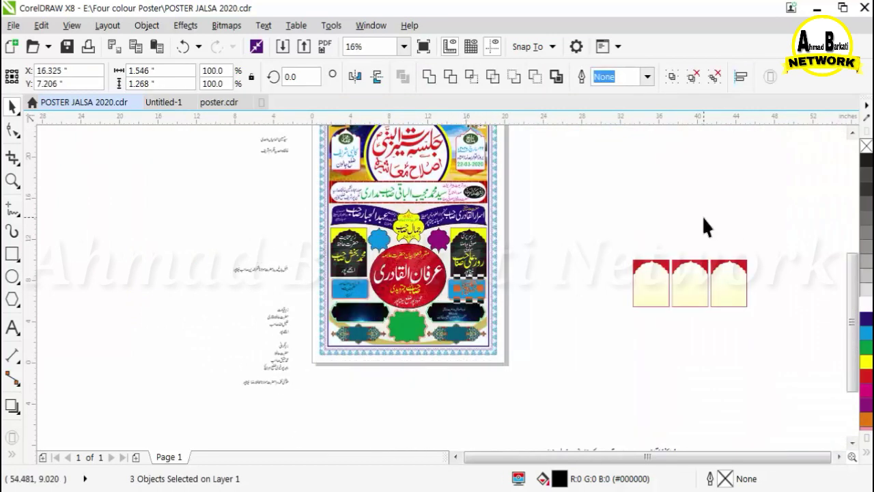
pyautogui.click(703, 217)
pyautogui.scroll(3, 262, 276)
# Group the next credit's first line and fix the letter and dot positions of its name.
pyautogui.moveTo(276, 169); pyautogui.dragTo(597, 298)
pyautogui.scroll(-1, 444, 320)
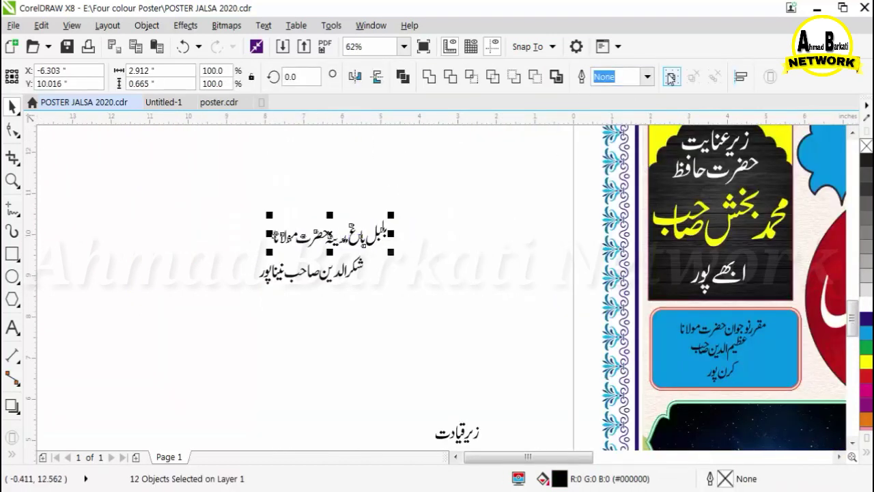
pyautogui.click(670, 78)
pyautogui.scroll(2, 298, 273)
pyautogui.scroll(1, 407, 264)
pyautogui.moveTo(378, 281); pyautogui.dragTo(410, 280)
pyautogui.moveTo(315, 281); pyautogui.dragTo(345, 281)
pyautogui.moveTo(251, 261); pyautogui.dragTo(401, 216)
pyautogui.moveTo(128, 344); pyautogui.dragTo(259, 301)
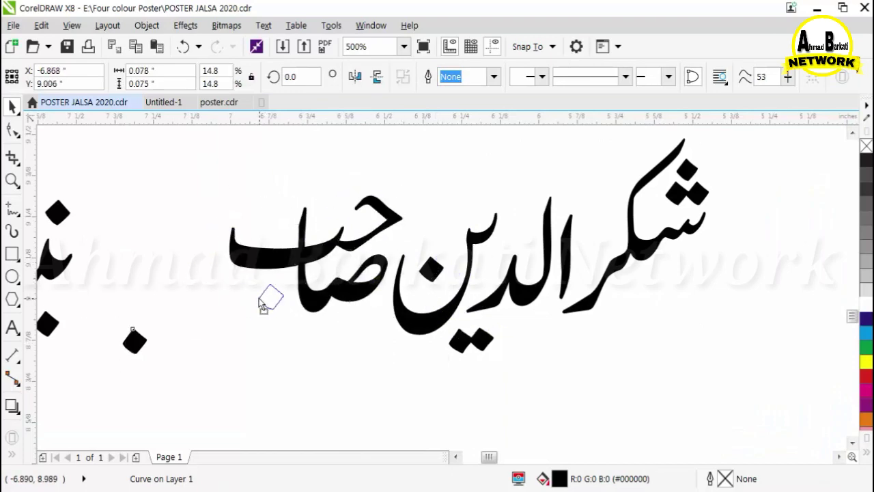
pyautogui.scroll(-1, 392, 319)
pyautogui.moveTo(306, 221); pyautogui.dragTo(565, 353)
pyautogui.click(671, 79)
pyautogui.moveTo(117, 247); pyautogui.dragTo(254, 359)
pyautogui.moveTo(181, 300); pyautogui.dragTo(227, 301)
pyautogui.click(671, 78)
pyautogui.scroll(-2, 196, 398)
pyautogui.moveTo(174, 401); pyautogui.dragTo(259, 342)
pyautogui.scroll(-2, 257, 343)
pyautogui.scroll(1, 290, 406)
pyautogui.moveTo(201, 285); pyautogui.dragTo(435, 369)
pyautogui.moveTo(454, 382); pyautogui.dragTo(475, 396)
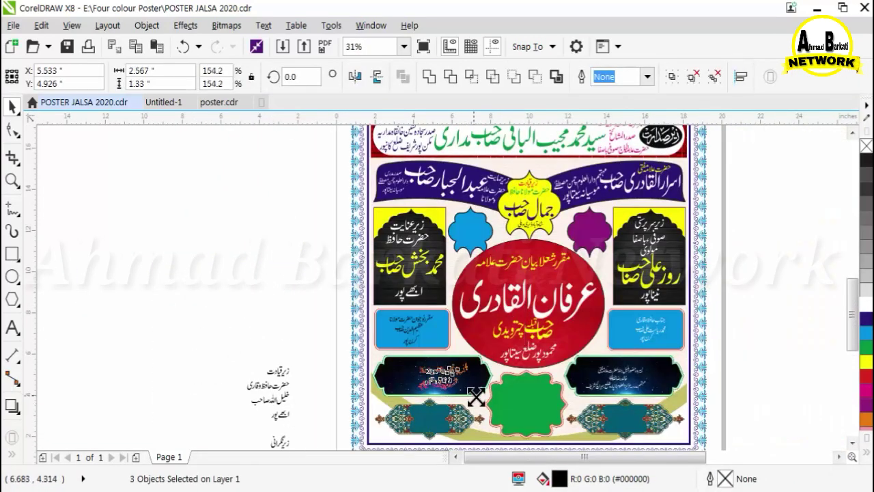
pyautogui.scroll(-1, 481, 262)
pyautogui.scroll(1, 501, 265)
pyautogui.scroll(2, 553, 284)
pyautogui.click(548, 271)
pyautogui.press('Up')
pyautogui.press('Up')
pyautogui.press('Up')
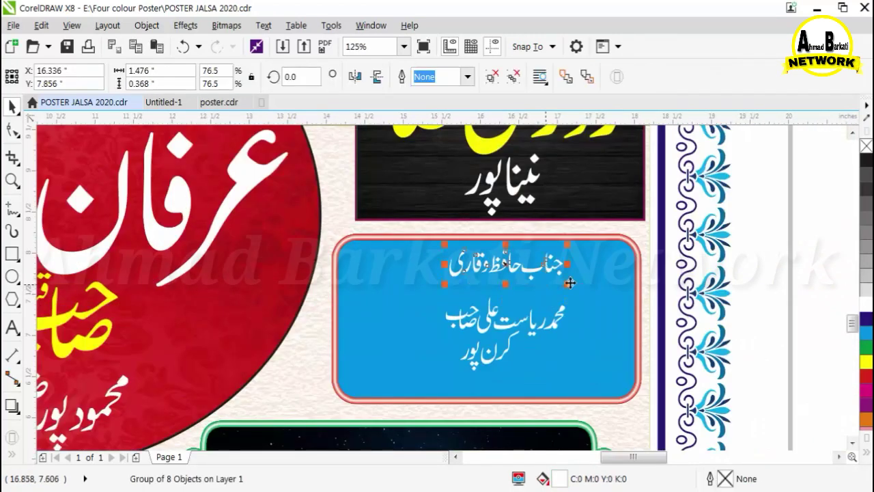
pyautogui.keyDown('shift'); pyautogui.click(590, 281); pyautogui.keyUp('shift')
pyautogui.press('c')
pyautogui.moveTo(509, 326); pyautogui.dragTo(406, 298)
pyautogui.moveTo(468, 309); pyautogui.dragTo(630, 395)
pyautogui.keyDown('shift'); pyautogui.click(540, 376); pyautogui.keyUp('shift')
pyautogui.press('c')
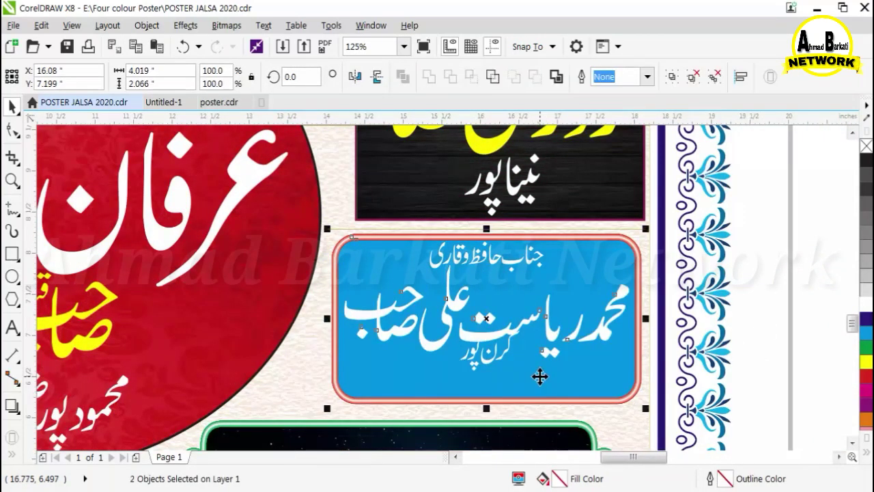
# Move the town line under the name and centre it in the blue box.
pyautogui.moveTo(479, 361); pyautogui.dragTo(469, 383)
pyautogui.keyDown('shift'); pyautogui.click(638, 382); pyautogui.keyUp('shift')
pyautogui.press('c')
pyautogui.click(792, 386)
pyautogui.scroll(-2, 791, 386)
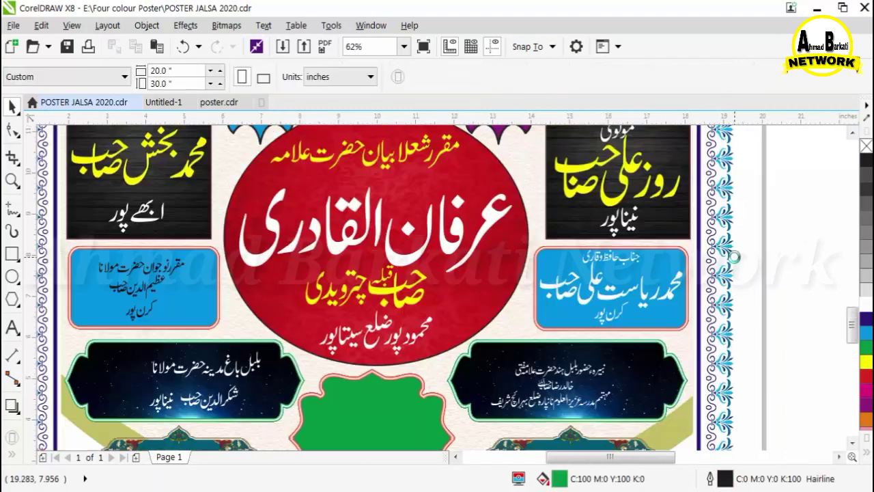
pyautogui.scroll(2, 116, 309)
pyautogui.click(286, 300)
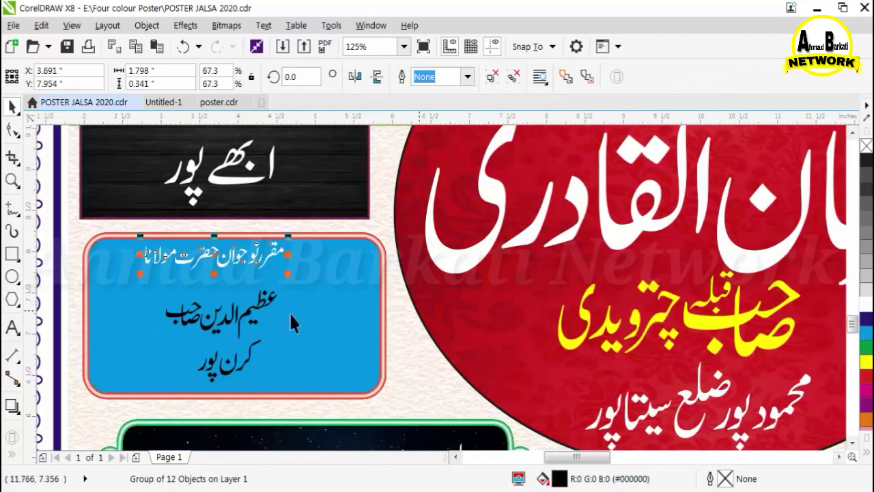
pyautogui.keyDown('shift'); pyautogui.click(293, 319); pyautogui.keyUp('shift')
pyautogui.press('c')
pyautogui.click(437, 318)
pyautogui.moveTo(252, 308); pyautogui.dragTo(181, 292)
pyautogui.moveTo(206, 320); pyautogui.dragTo(378, 405)
pyautogui.moveTo(304, 346); pyautogui.dragTo(323, 324)
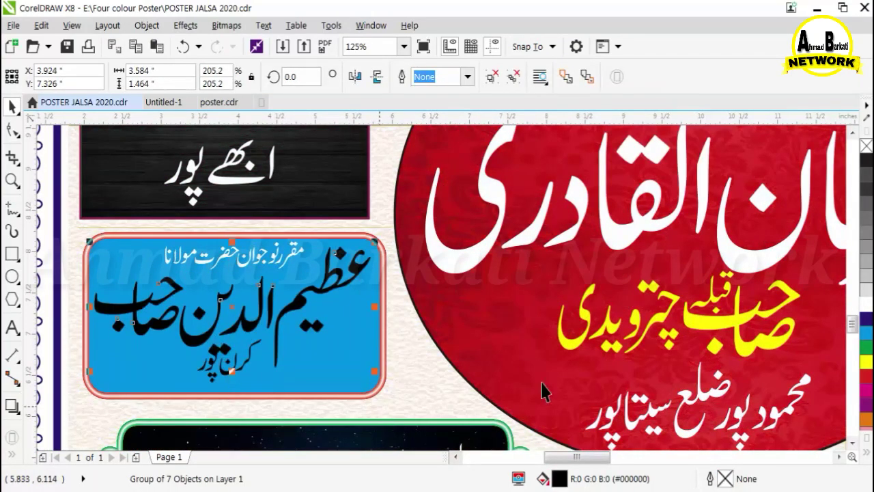
pyautogui.click(866, 305)
pyautogui.moveTo(241, 366); pyautogui.dragTo(151, 369)
pyautogui.click(866, 305)
pyautogui.scroll(-1, 366, 276)
pyautogui.press('Escape')
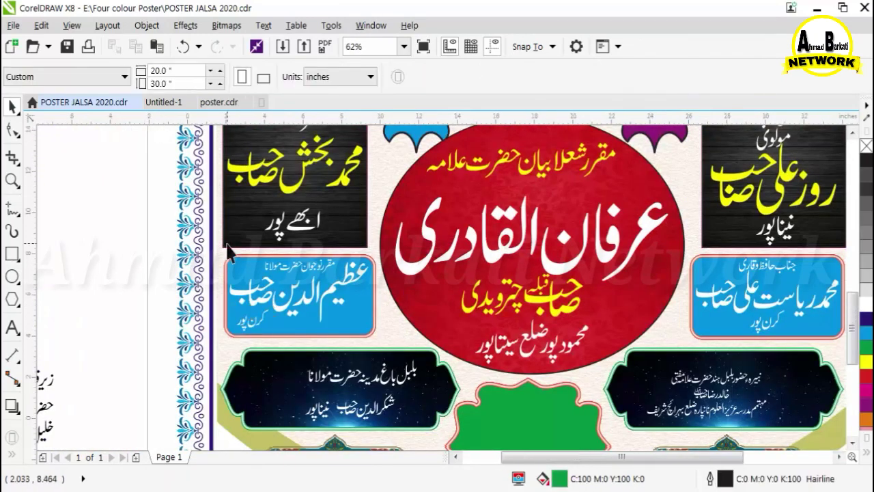
pyautogui.scroll(-1, 229, 252)
pyautogui.scroll(1, 299, 329)
pyautogui.click(302, 298)
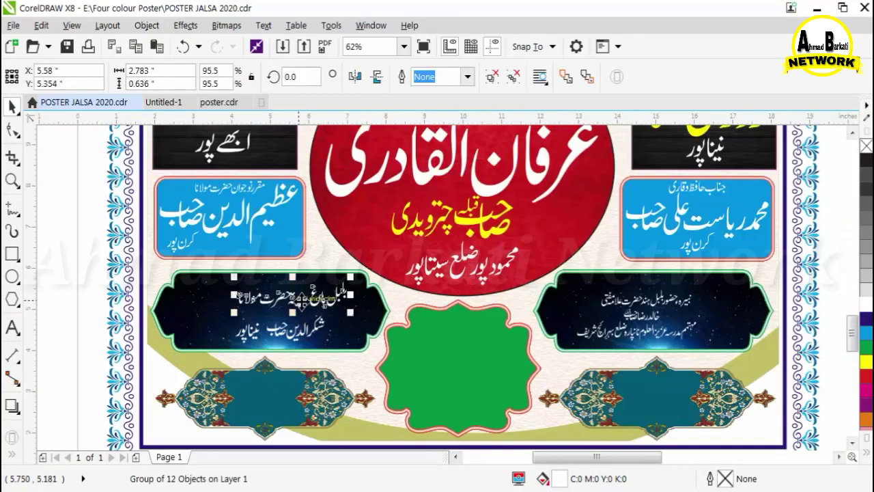
pyautogui.scroll(2, 289, 316)
pyautogui.moveTo(339, 199); pyautogui.dragTo(326, 187)
pyautogui.keyDown('shift'); pyautogui.click(647, 254); pyautogui.keyUp('shift')
pyautogui.press('c')
pyautogui.scroll(-1, 646, 251)
pyautogui.moveTo(381, 309); pyautogui.dragTo(273, 316)
pyautogui.moveTo(316, 296); pyautogui.dragTo(294, 316)
pyautogui.moveTo(491, 308); pyautogui.dragTo(288, 254)
pyautogui.moveTo(352, 286); pyautogui.dragTo(555, 374)
pyautogui.moveTo(500, 306); pyautogui.dragTo(588, 289)
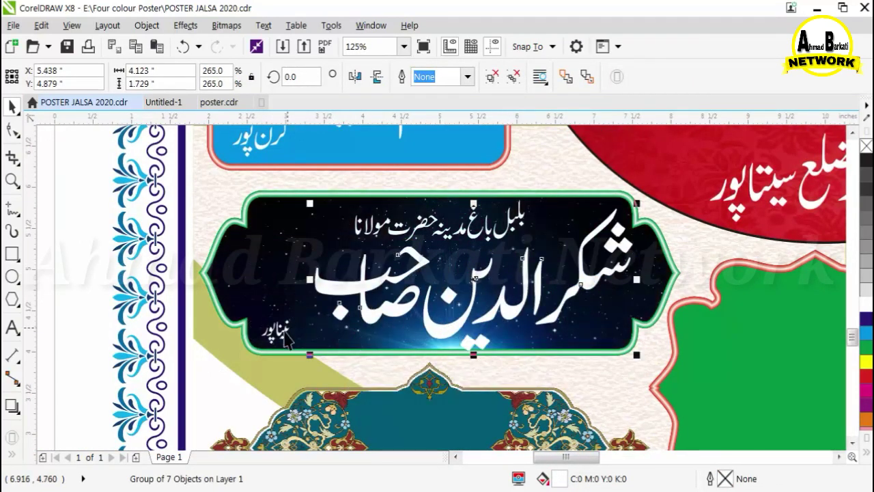
pyautogui.moveTo(278, 332); pyautogui.dragTo(253, 270)
pyautogui.scroll(-2, 234, 326)
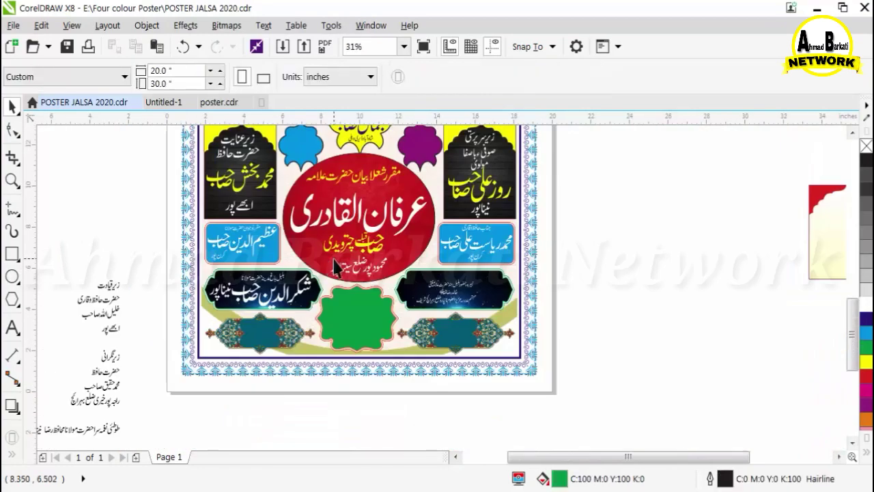
# Shrink the right banner's bottom text, undo an accidental frame move and centre the speaker's name in the banner.
pyautogui.scroll(2, 335, 267)
pyautogui.click(480, 283)
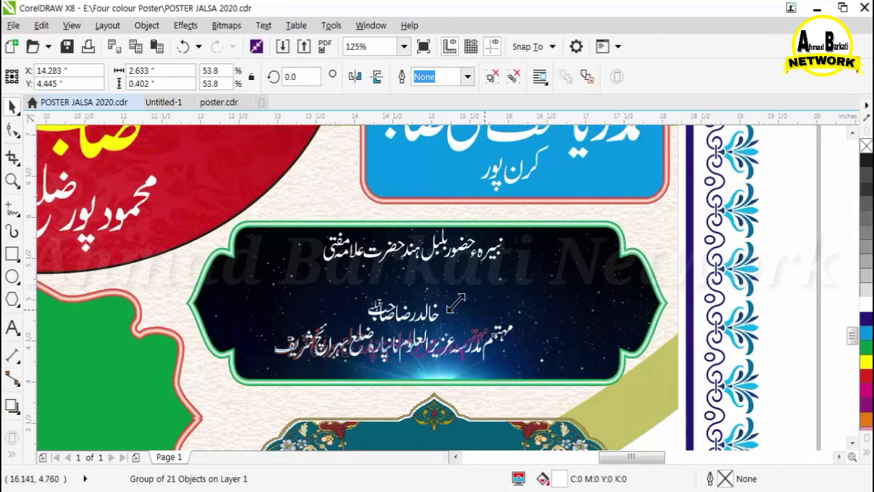
pyautogui.moveTo(456, 303); pyautogui.dragTo(445, 300)
pyautogui.moveTo(381, 357); pyautogui.dragTo(352, 375)
pyautogui.moveTo(401, 314); pyautogui.dragTo(217, 280)
pyautogui.click(184, 47)
pyautogui.moveTo(292, 292); pyautogui.dragTo(463, 384)
pyautogui.keyDown('shift'); pyautogui.click(614, 372); pyautogui.keyUp('shift')
pyautogui.press('c')
pyautogui.press('Escape')
# Colour the speaker's name yellow and centre it over the bottom line.
pyautogui.click(372, 301)
pyautogui.click(866, 362)
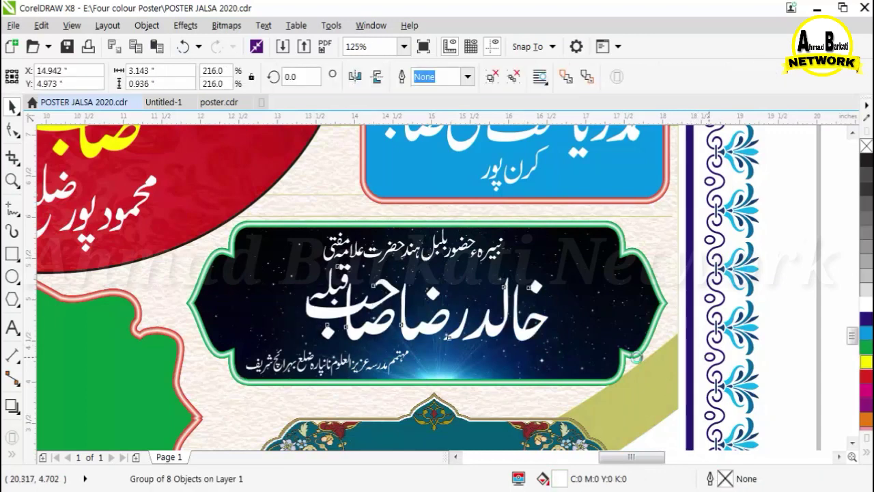
pyautogui.click(396, 364)
pyautogui.keyDown('shift'); pyautogui.click(464, 331); pyautogui.keyUp('shift')
pyautogui.press('c')
pyautogui.press('Escape')
pyautogui.keyDown('ctrl'); pyautogui.click(342, 280); pyautogui.keyUp('ctrl')
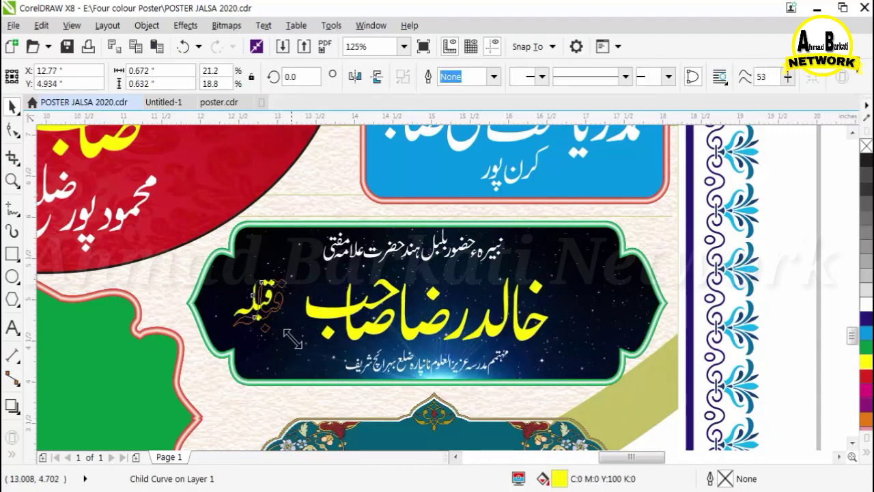
pyautogui.click(323, 310)
pyautogui.moveTo(552, 312); pyautogui.dragTo(588, 316)
pyautogui.moveTo(587, 275); pyautogui.dragTo(625, 267)
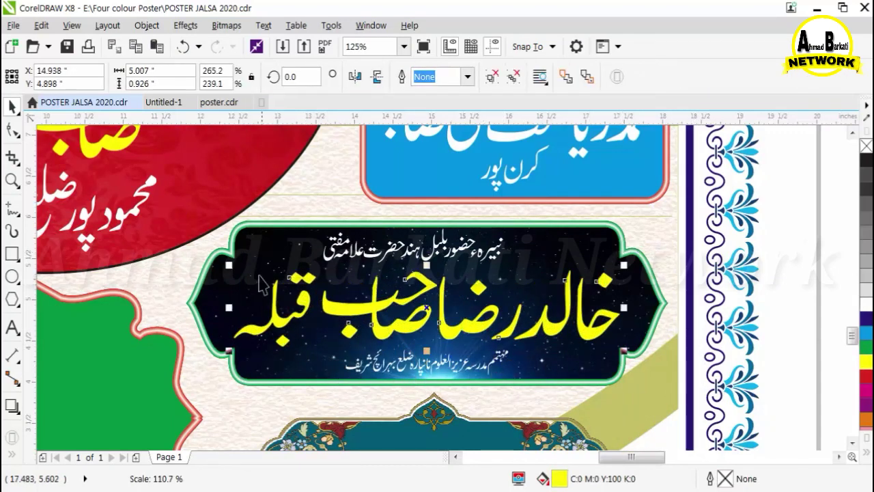
pyautogui.moveTo(228, 268); pyautogui.dragTo(209, 261)
pyautogui.scroll(2, 375, 361)
pyautogui.moveTo(247, 304); pyautogui.dragTo(73, 269)
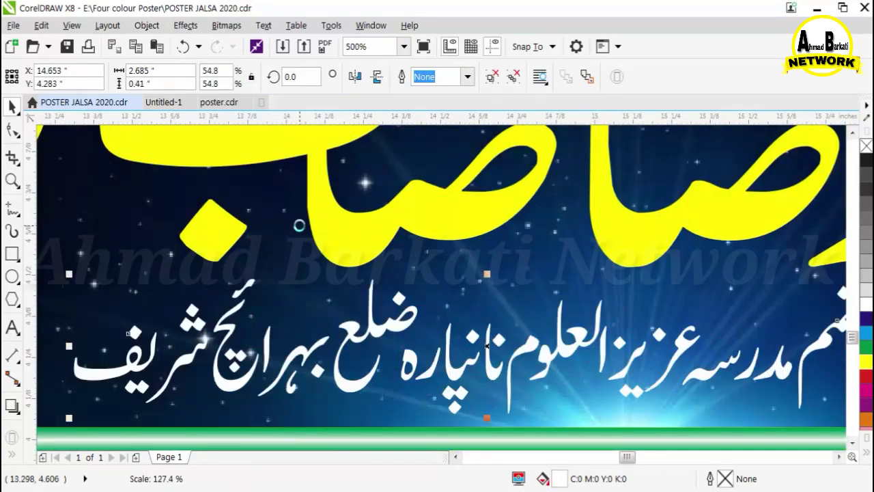
pyautogui.scroll(-2, 313, 239)
pyautogui.keyDown('shift'); pyautogui.click(545, 276); pyautogui.keyUp('shift')
pyautogui.press('c')
# Recolour the selected text white and select the top line's group.
pyautogui.click(789, 329)
pyautogui.click(418, 229)
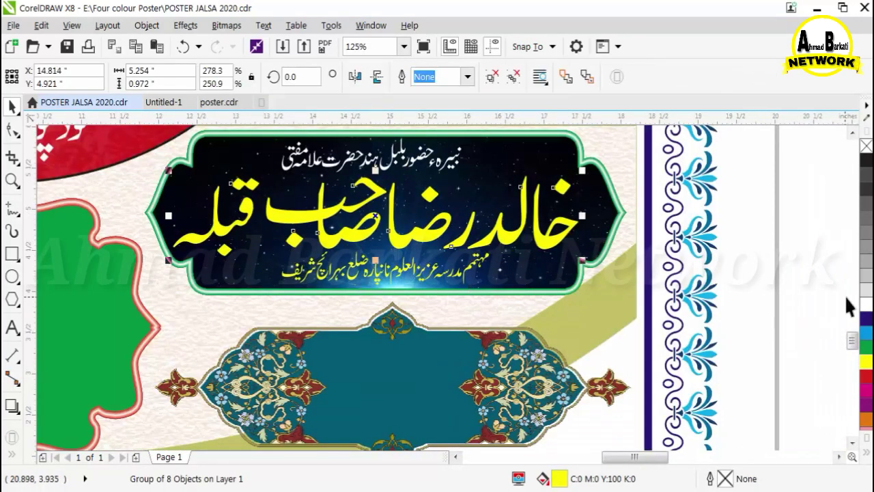
pyautogui.click(865, 303)
pyautogui.click(838, 284)
pyautogui.click(410, 160)
pyautogui.scroll(-5, 739, 261)
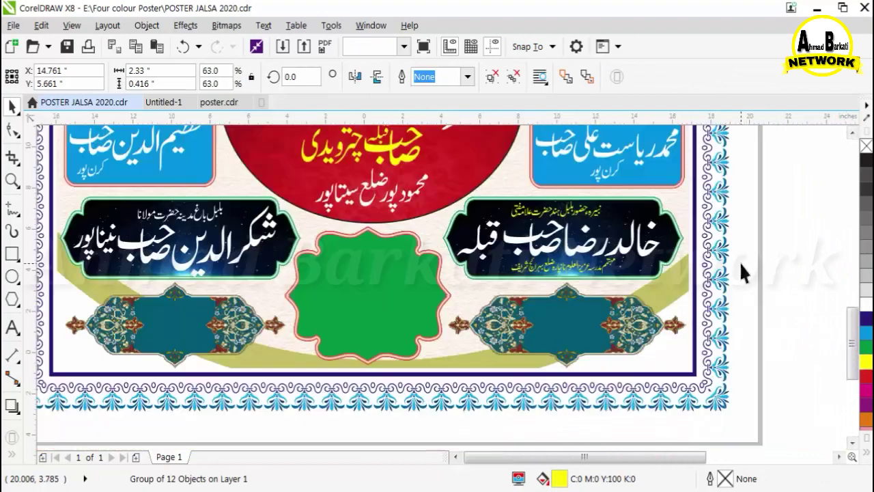
pyautogui.scroll(3, 503, 290)
# Colour the left banner's name and place name yellow.
pyautogui.click(503, 290)
pyautogui.keyDown('shift'); pyautogui.click(501, 283); pyautogui.keyUp('shift')
pyautogui.click(865, 362)
pyautogui.click(319, 219)
pyautogui.scroll(-1, 319, 219)
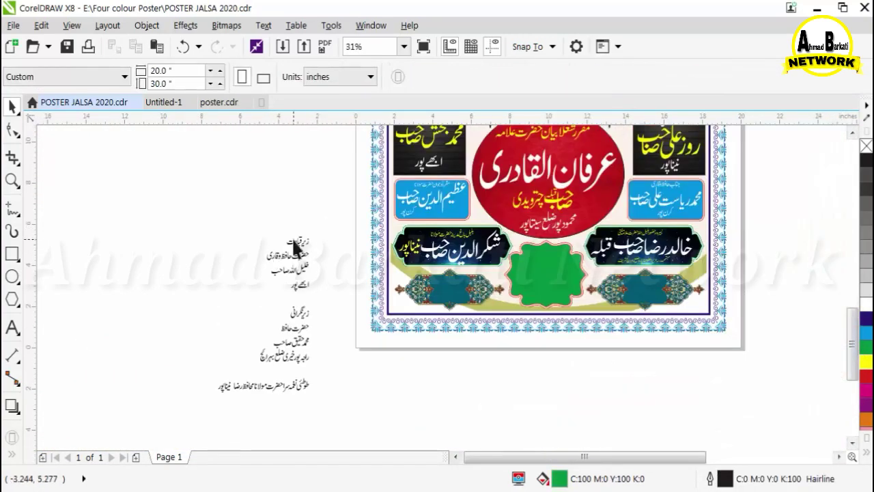
# Pick out the 'زیر قیادت' credit lines beside the page and group the second line's pieces.
pyautogui.scroll(1, 294, 243)
pyautogui.moveTo(261, 216); pyautogui.dragTo(343, 259)
pyautogui.scroll(4, 239, 293)
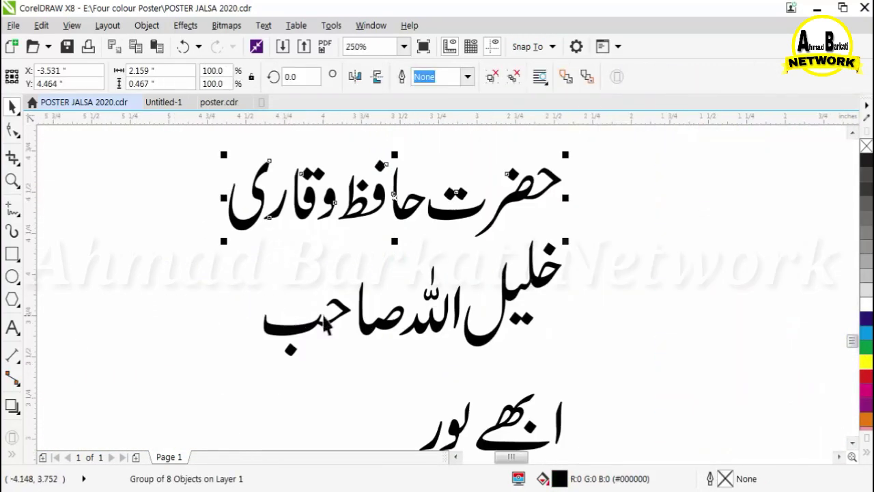
pyautogui.keyDown('ctrl'); pyautogui.click(321, 311); pyautogui.keyUp('ctrl')
pyautogui.moveTo(258, 379); pyautogui.dragTo(259, 380)
pyautogui.click(672, 76)
pyautogui.scroll(-1, 546, 154)
pyautogui.moveTo(581, 251); pyautogui.dragTo(448, 326)
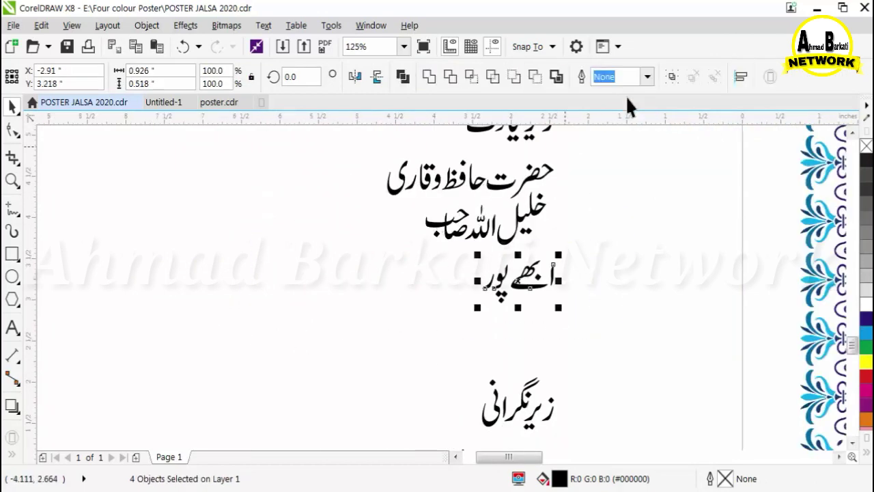
pyautogui.click(672, 76)
pyautogui.scroll(-1, 387, 239)
# Move the four credit lines onto the green medallion and centre-align the first two.
pyautogui.moveTo(323, 156); pyautogui.dragTo(507, 284)
pyautogui.scroll(-1, 237, 235)
pyautogui.moveTo(349, 231); pyautogui.dragTo(603, 220)
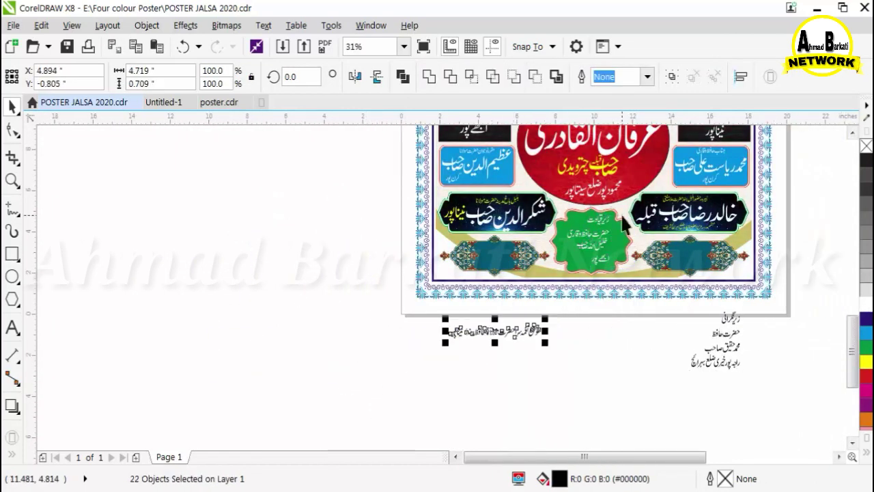
pyautogui.scroll(3, 609, 216)
pyautogui.moveTo(569, 221); pyautogui.dragTo(493, 199)
pyautogui.moveTo(552, 361); pyautogui.dragTo(551, 291)
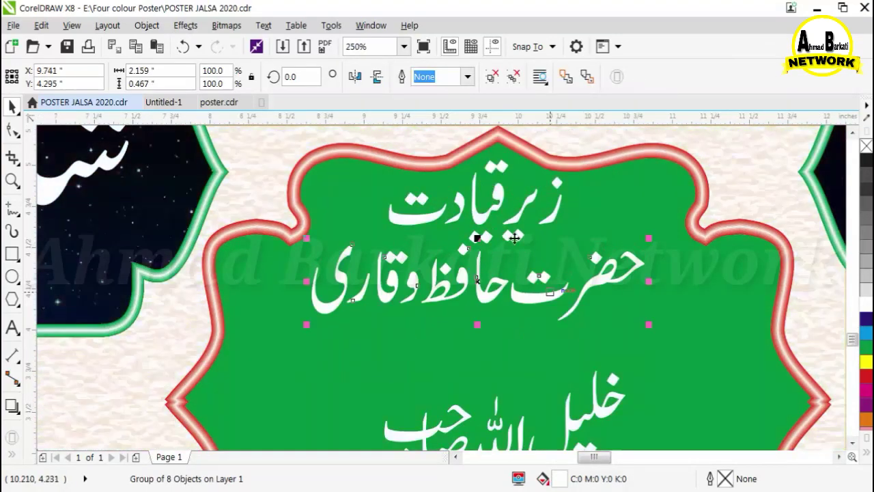
pyautogui.keyDown('shift'); pyautogui.click(503, 198); pyautogui.keyUp('shift')
pyautogui.press('c')
pyautogui.scroll(-1, 564, 200)
pyautogui.click(578, 312)
pyautogui.click(580, 302)
pyautogui.moveTo(600, 334); pyautogui.dragTo(672, 419)
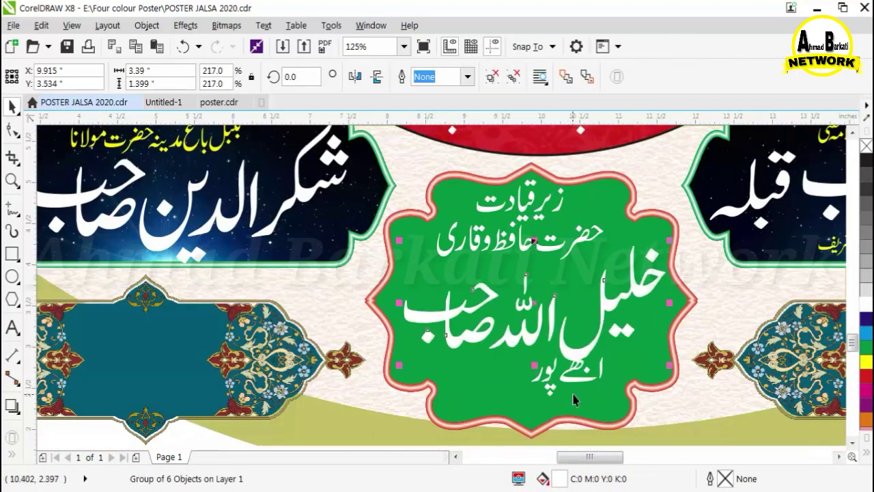
pyautogui.moveTo(571, 381); pyautogui.dragTo(523, 389)
pyautogui.scroll(-2, 524, 389)
pyautogui.click(675, 367)
pyautogui.scroll(1, 683, 377)
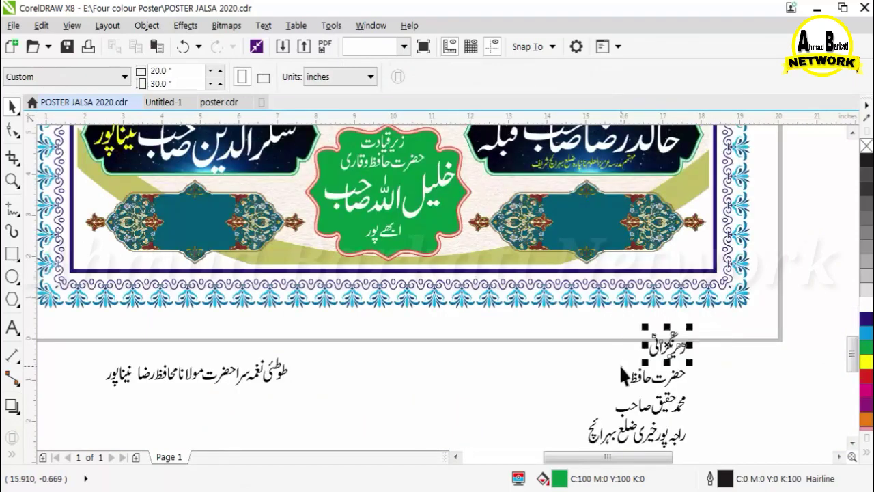
# Group the heading's pieces and the second text line, nudging a dot and raising the second line.
pyautogui.scroll(3, 678, 363)
pyautogui.moveTo(656, 294); pyautogui.dragTo(656, 299)
pyautogui.scroll(-1, 531, 292)
pyautogui.moveTo(456, 327); pyautogui.dragTo(675, 160)
pyautogui.click(674, 80)
pyautogui.scroll(-1, 620, 149)
pyautogui.moveTo(689, 220); pyautogui.dragTo(417, 294)
pyautogui.hotkey('ctrl', 'g')
pyautogui.moveTo(531, 267); pyautogui.dragTo(531, 249)
# Fit a loose letter piece and its dot into place, then group the next text line.
pyautogui.scroll(1, 547, 328)
pyautogui.scroll(2, 537, 326)
pyautogui.moveTo(515, 295); pyautogui.dragTo(637, 235)
pyautogui.moveTo(410, 372); pyautogui.dragTo(519, 322)
pyautogui.scroll(-1, 373, 206)
pyautogui.moveTo(364, 209); pyautogui.dragTo(710, 304)
pyautogui.click(674, 79)
# Place a letter curve, group the bottom line, and centre-align it with the line above.
pyautogui.scroll(1, 663, 409)
pyautogui.scroll(2, 518, 333)
pyautogui.moveTo(517, 333); pyautogui.dragTo(653, 282)
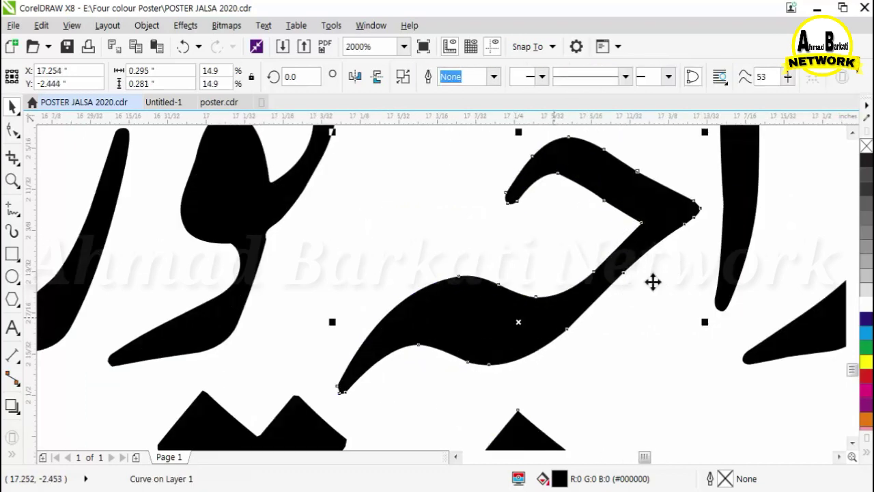
pyautogui.scroll(-3, 656, 285)
pyautogui.moveTo(725, 196); pyautogui.dragTo(290, 357)
pyautogui.click(673, 79)
pyautogui.scroll(-1, 494, 279)
pyautogui.keyDown('shift'); pyautogui.click(551, 194); pyautogui.keyUp('shift')
pyautogui.press('c')
pyautogui.scroll(-2, 514, 277)
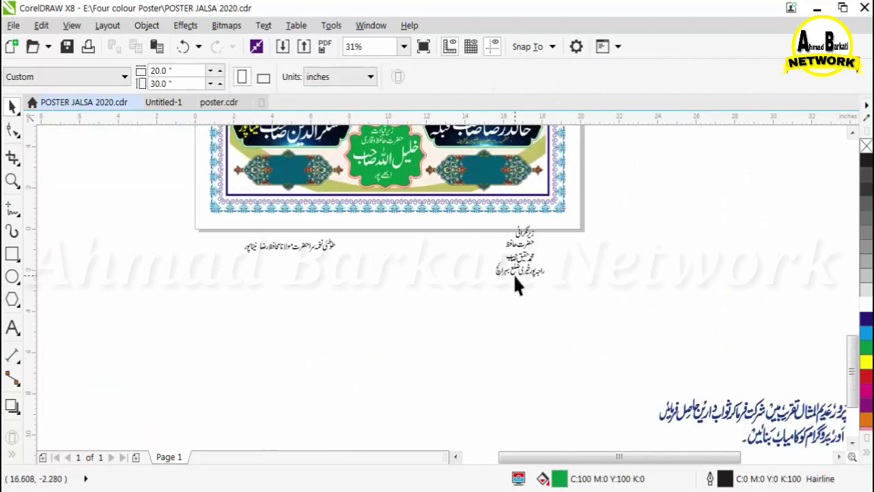
pyautogui.scroll(2, 297, 240)
# Move the seven-piece credit text onto the left teal frame, centred and enlarged.
pyautogui.moveTo(477, 212); pyautogui.dragTo(320, 326)
pyautogui.scroll(-1, 387, 347)
pyautogui.scroll(1, 325, 299)
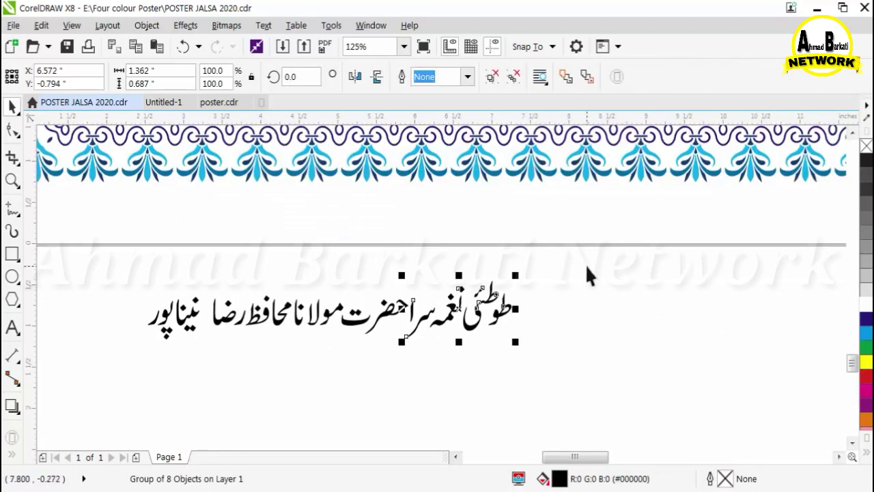
pyautogui.moveTo(587, 267); pyautogui.dragTo(286, 353)
pyautogui.scroll(-1, 471, 358)
pyautogui.moveTo(467, 331); pyautogui.dragTo(435, 170)
pyautogui.scroll(1, 395, 148)
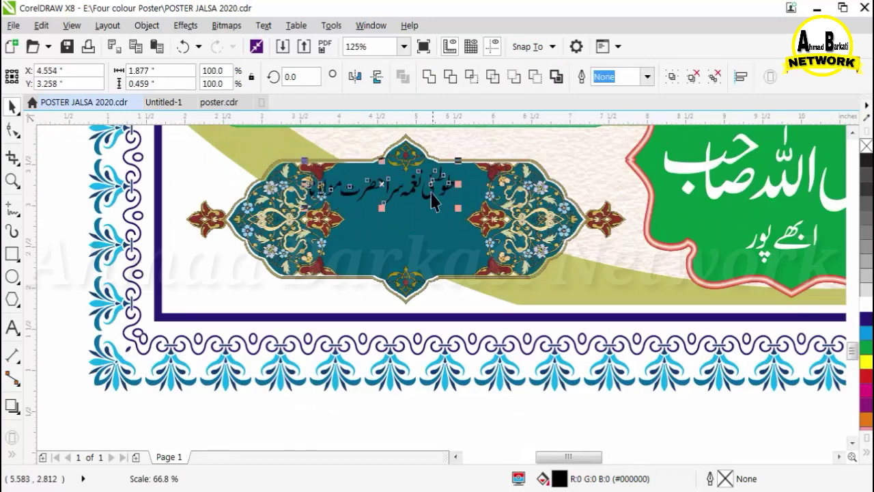
pyautogui.moveTo(435, 201); pyautogui.dragTo(460, 198)
pyautogui.scroll(-1, 460, 383)
pyautogui.moveTo(432, 296); pyautogui.dragTo(452, 219)
pyautogui.moveTo(464, 228); pyautogui.dragTo(477, 247)
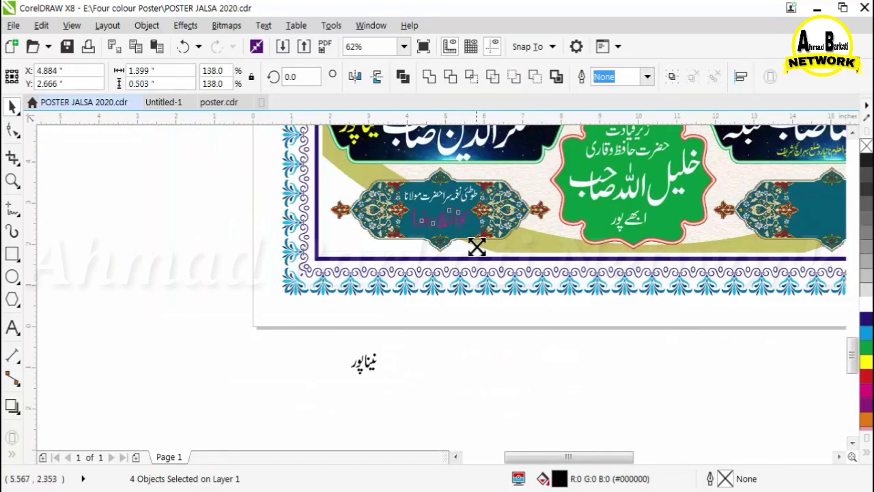
pyautogui.press('Escape')
# Shrink the left frame's main text and delete the stray word below the page.
pyautogui.moveTo(388, 199); pyautogui.dragTo(387, 201)
pyautogui.scroll(2, 451, 203)
pyautogui.moveTo(544, 320); pyautogui.dragTo(517, 305)
pyautogui.scroll(-3, 483, 293)
pyautogui.moveTo(466, 374); pyautogui.dragTo(399, 345)
pyautogui.press('Delete')
pyautogui.scroll(1, 710, 376)
# Join the two heading words and place the name line on the right teal frame, scaled to fit.
pyautogui.moveTo(712, 324); pyautogui.dragTo(622, 184)
pyautogui.keyDown('shift'); pyautogui.click(705, 341); pyautogui.keyUp('shift')
pyautogui.moveTo(683, 200); pyautogui.dragTo(660, 196)
pyautogui.scroll(2, 660, 195)
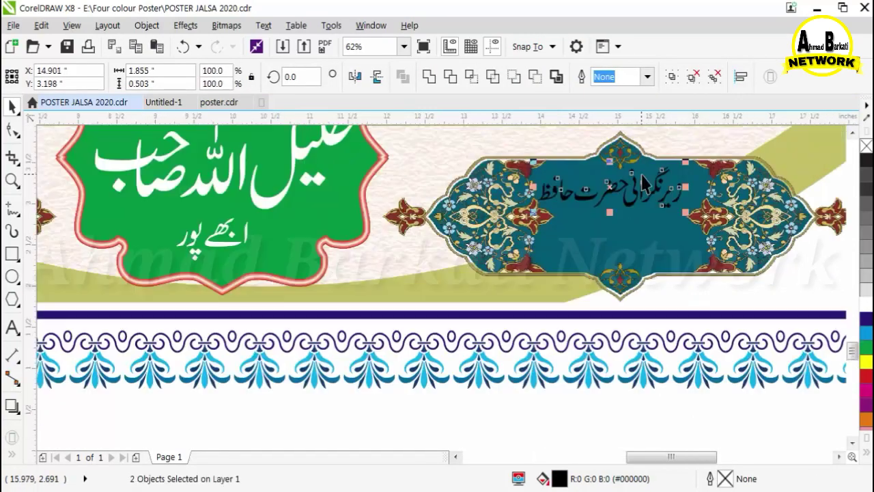
pyautogui.scroll(2, 652, 186)
pyautogui.scroll(-4, 593, 144)
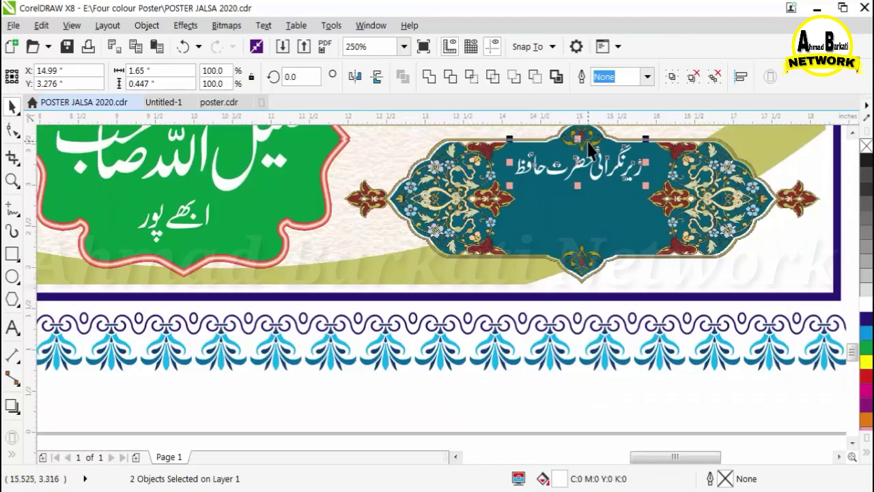
pyautogui.moveTo(665, 358); pyautogui.dragTo(593, 198)
pyautogui.moveTo(607, 207); pyautogui.dragTo(619, 218)
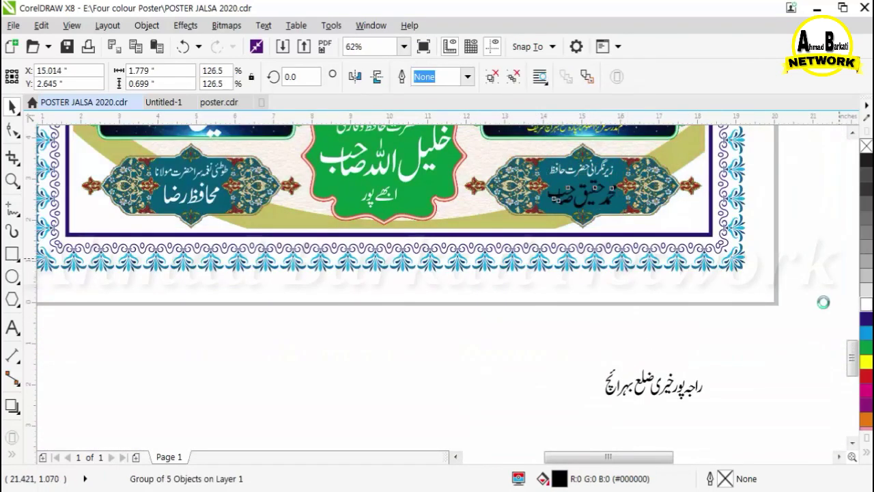
# Delete the leftover text and objects lying below and beside the page.
pyautogui.moveTo(806, 321); pyautogui.dragTo(506, 437)
pyautogui.press('Delete')
pyautogui.scroll(-3, 591, 306)
pyautogui.moveTo(754, 331); pyautogui.dragTo(622, 415)
pyautogui.press('Delete')
pyautogui.moveTo(744, 245); pyautogui.dragTo(648, 307)
pyautogui.press('Delete')
pyautogui.moveTo(424, 177); pyautogui.dragTo(515, 242)
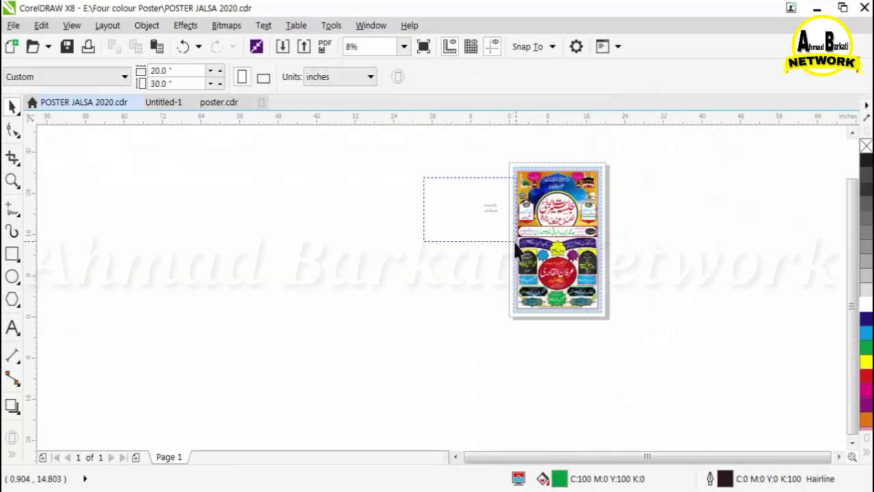
pyautogui.scroll(1, 555, 206)
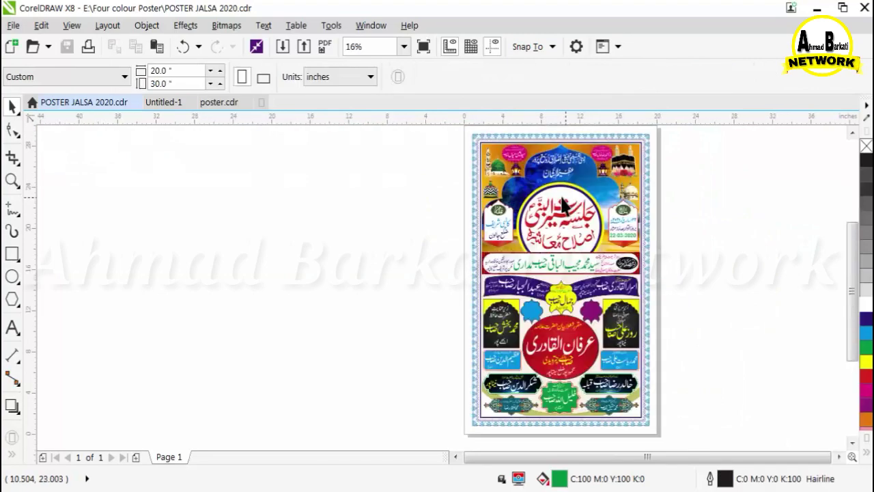